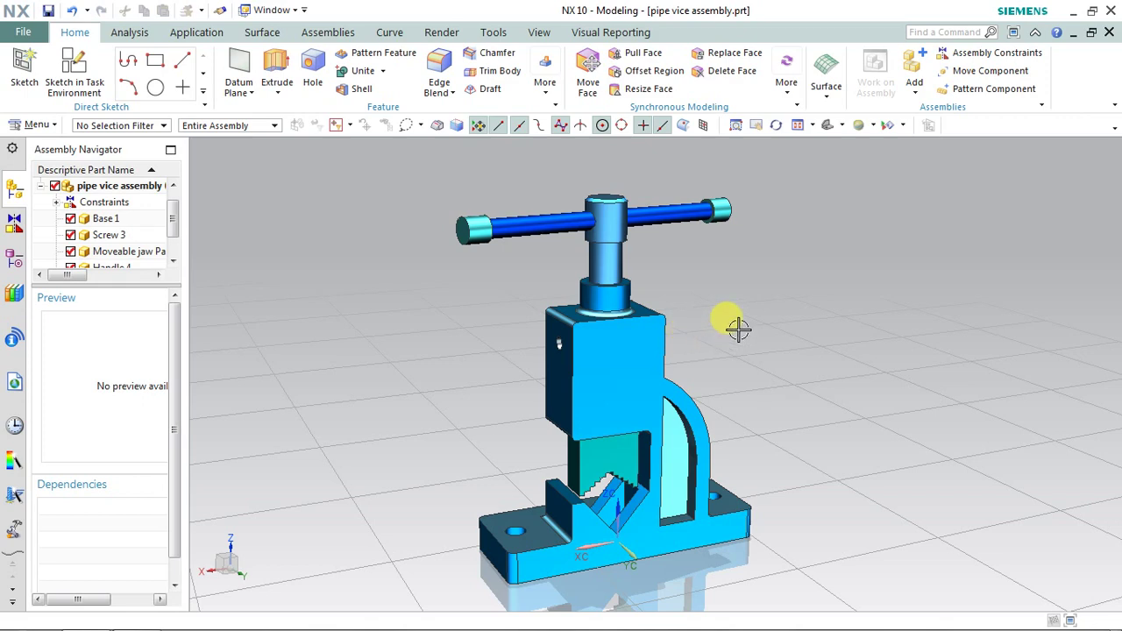
Step: Close the finished pipe vice assembly together with its components
mouse_move(738, 328)
middle_down()
mouse_move(736, 286)
mouse_move(742, 350)
mouse_move(727, 328)
mouse_move(736, 321)
middle_up()
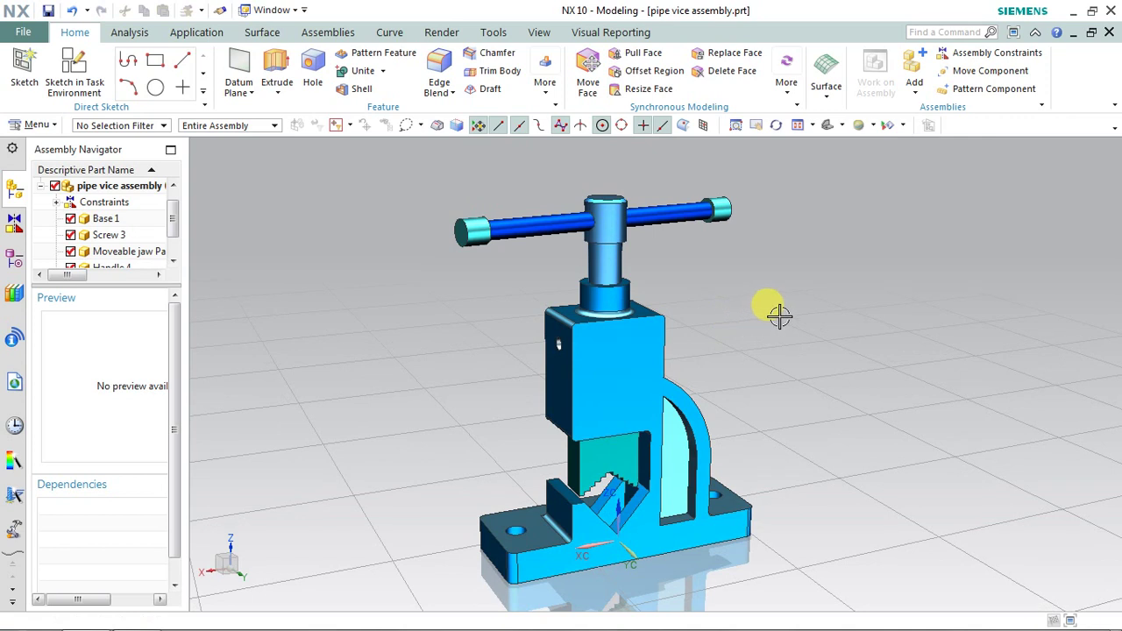
click(1109, 31)
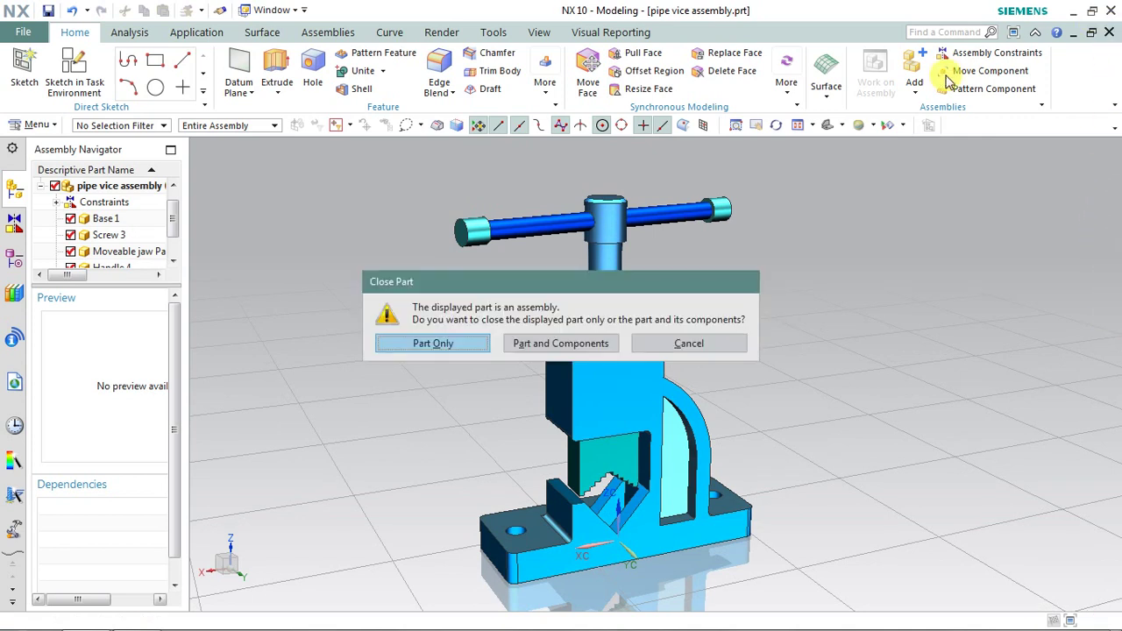
click(680, 348)
click(1108, 34)
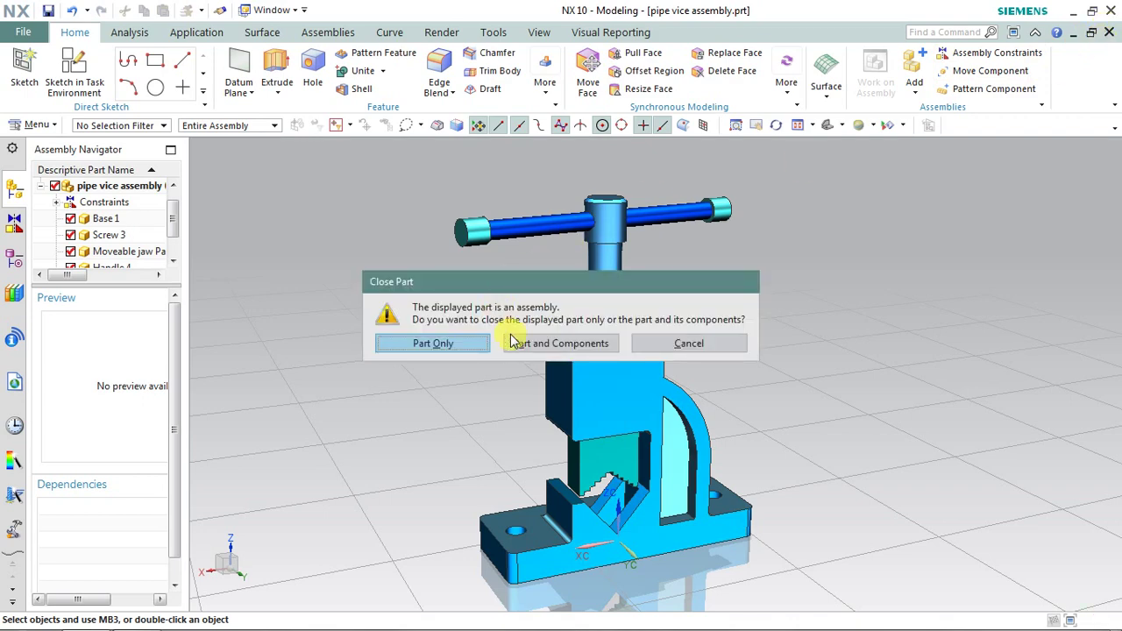
click(526, 344)
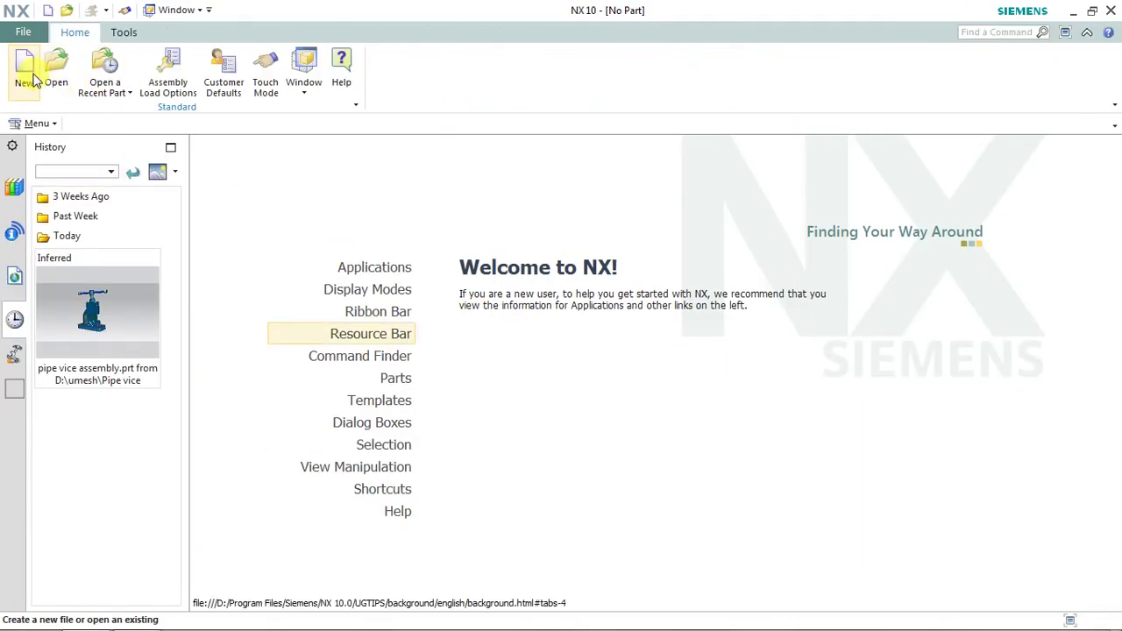
Step: Create a new millimetre file named assembly2.prt from the Assembly template
click(24, 68)
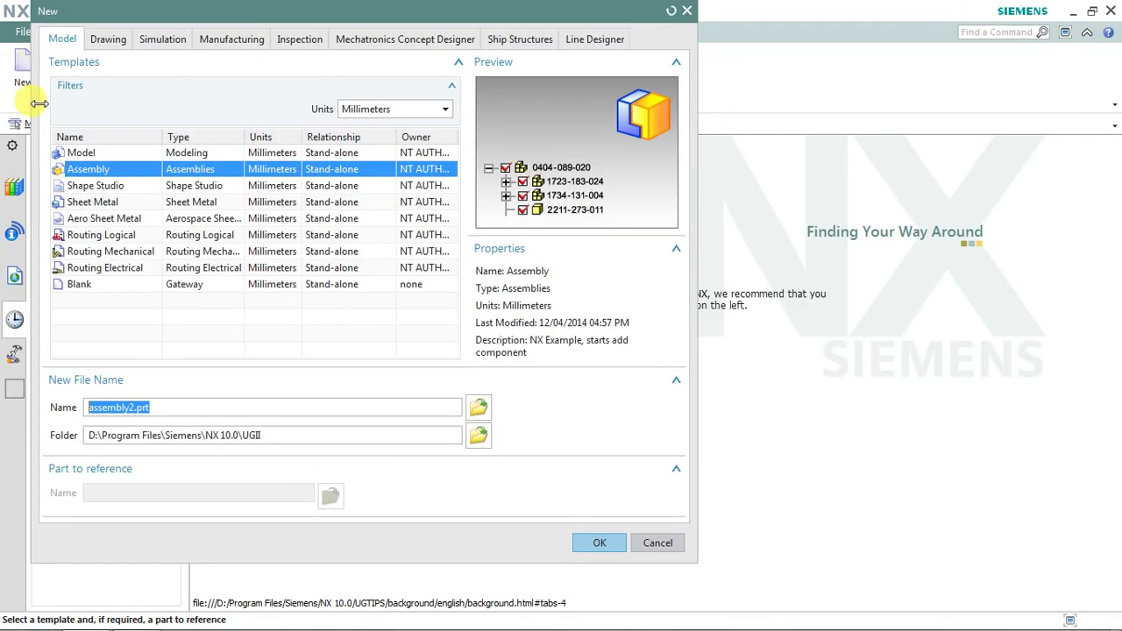
click(99, 173)
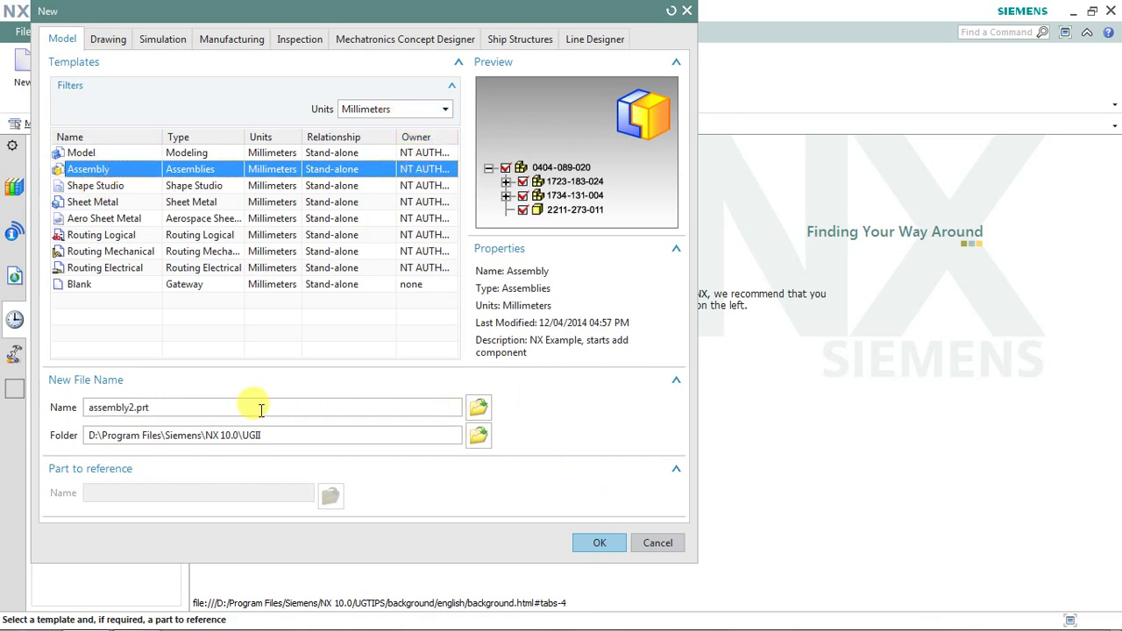
click(600, 544)
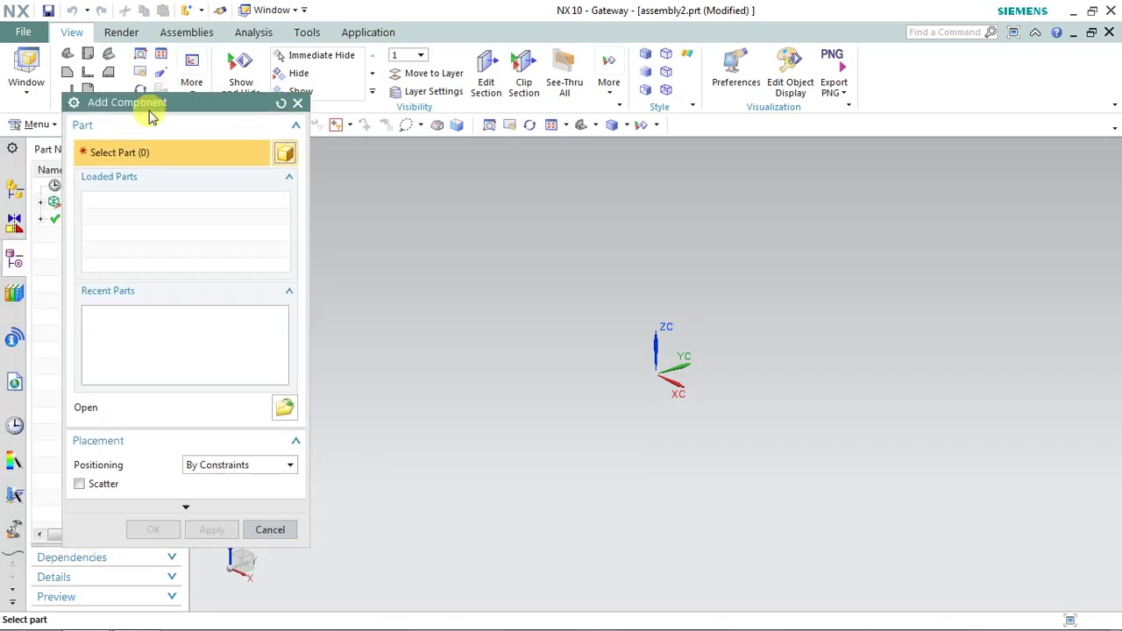
Step: Insert Base 1 from the Pipe vice assembly folder as the first component, positioned by constraints
click(287, 409)
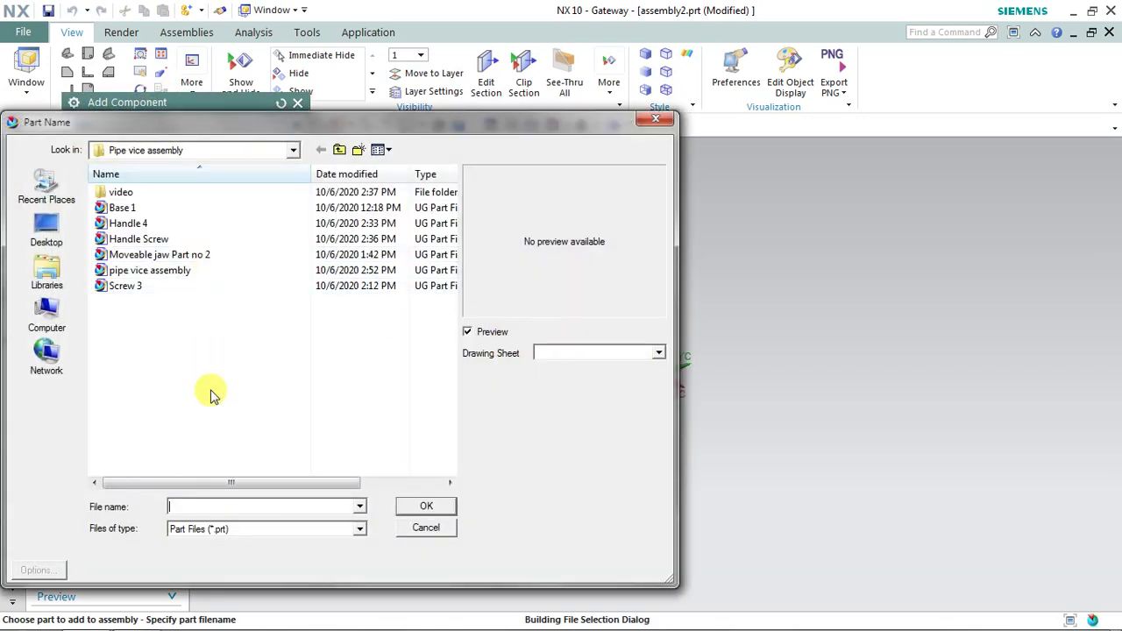
click(132, 207)
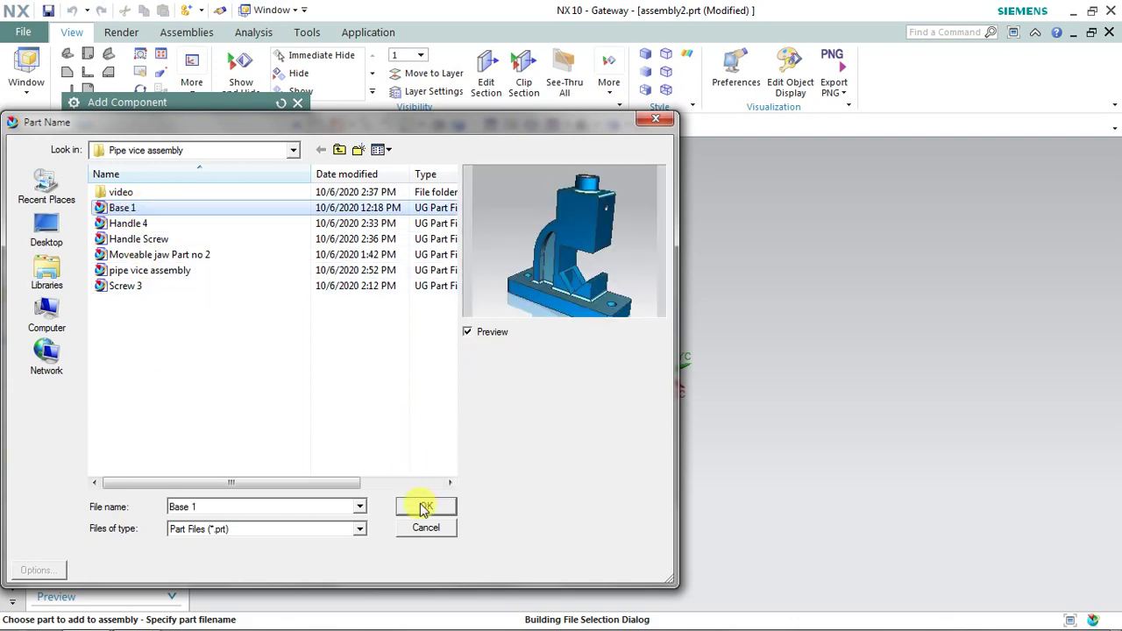
click(426, 508)
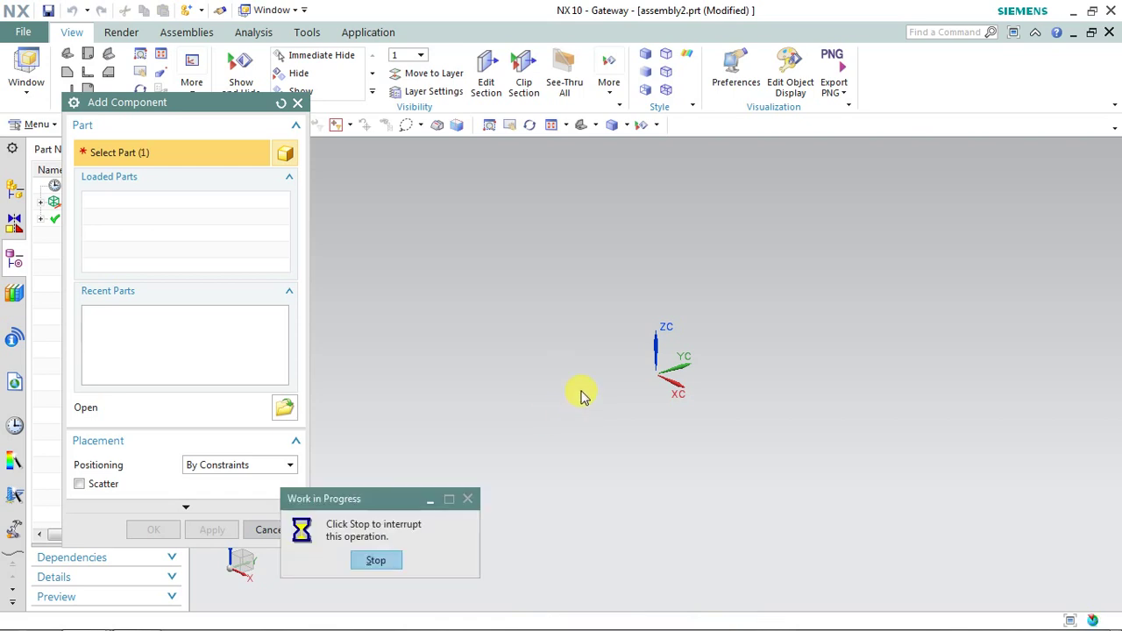
middle_drag(980, 487, 941, 458)
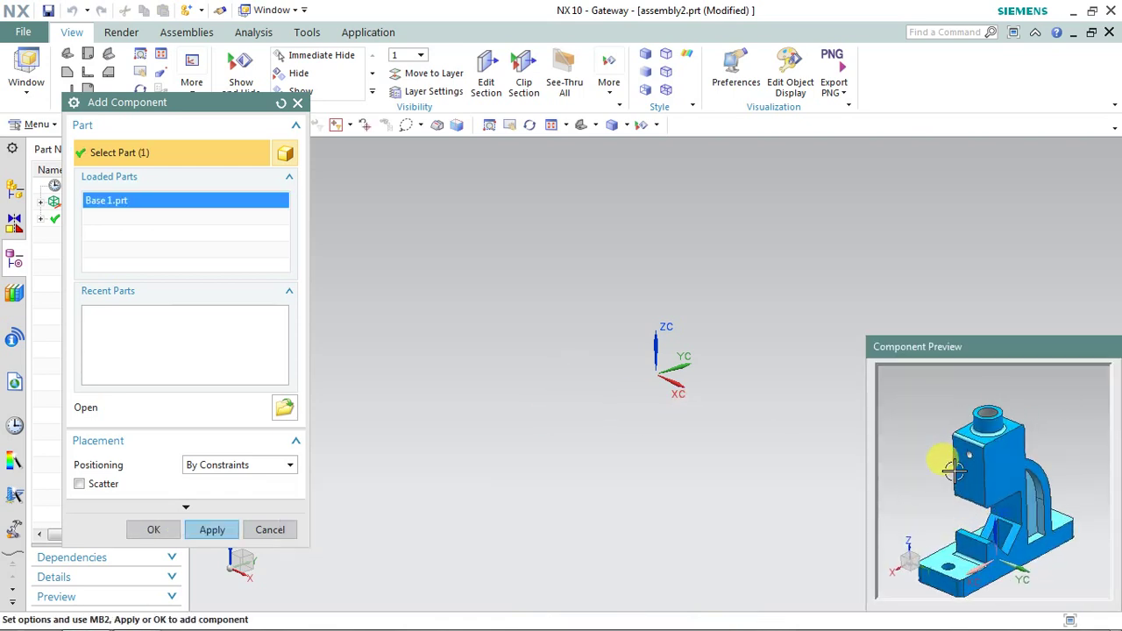
click(213, 530)
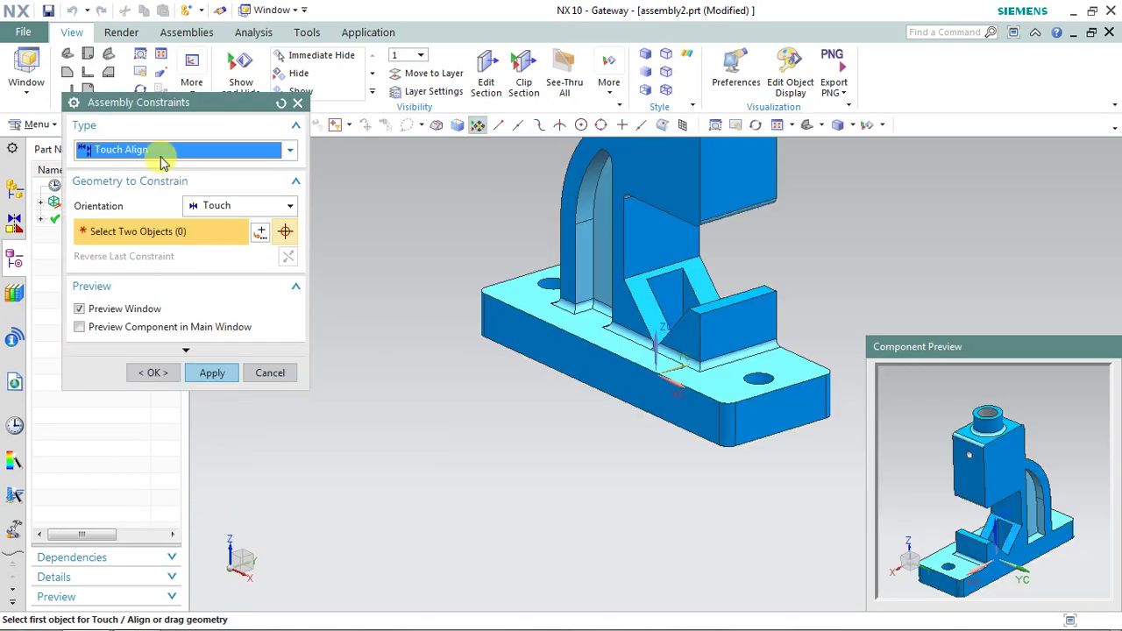
Step: Choose the Fix constraint type for the base and close the constraint definition
click(158, 155)
click(109, 219)
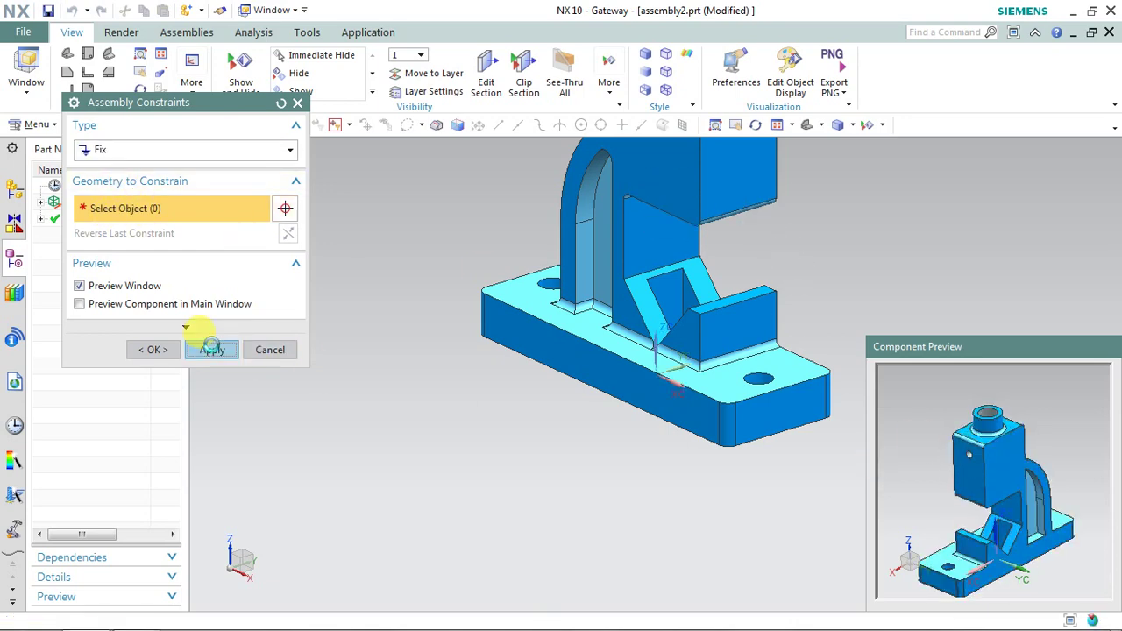
click(269, 351)
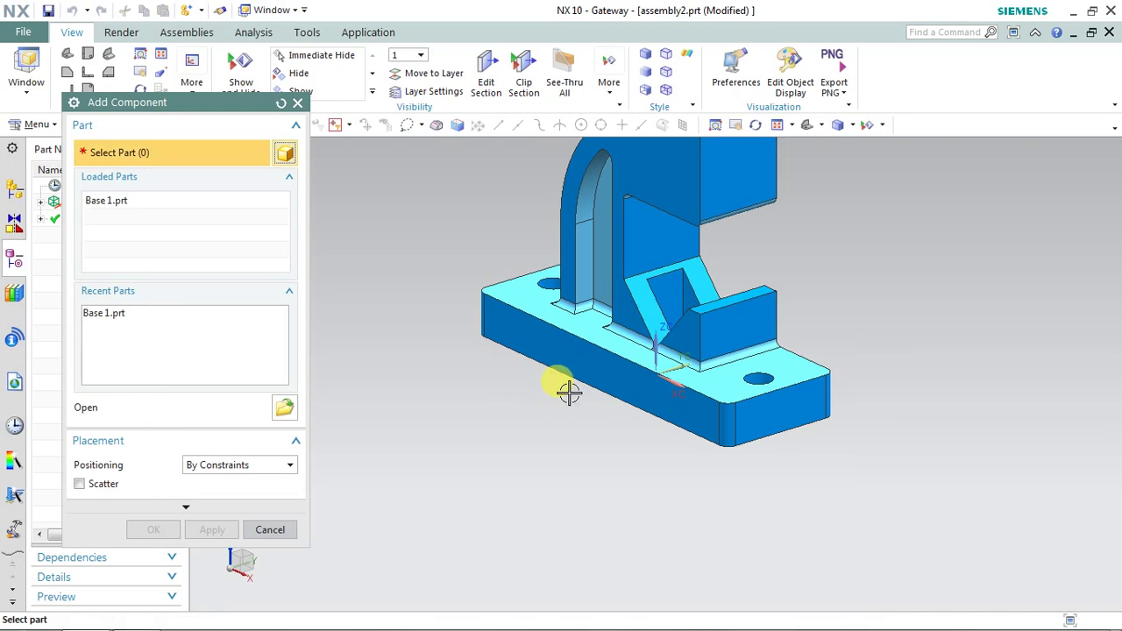
Step: Show the part files as large icons and insert Screw 3 as a component positioned by constraints
middle_drag(570, 388, 548, 375)
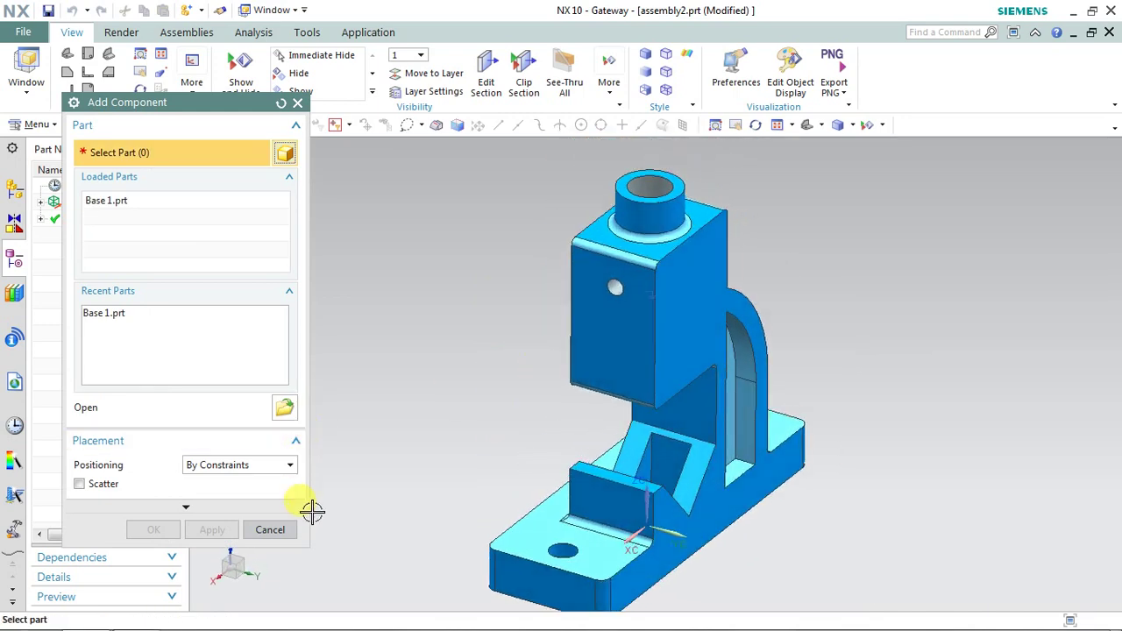
click(287, 408)
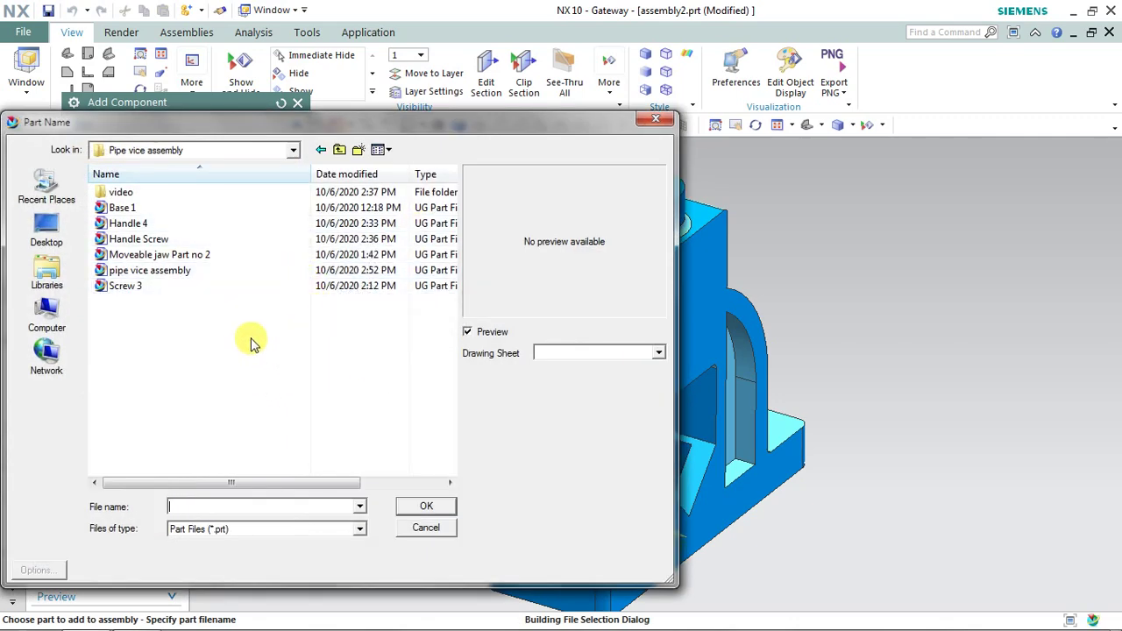
click(383, 149)
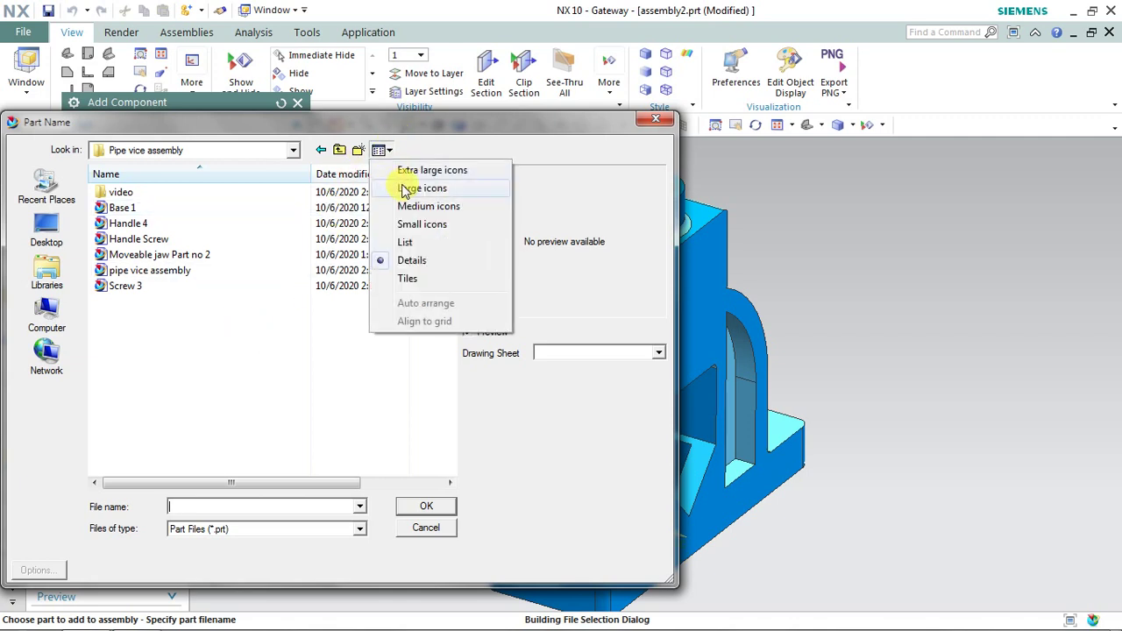
click(399, 191)
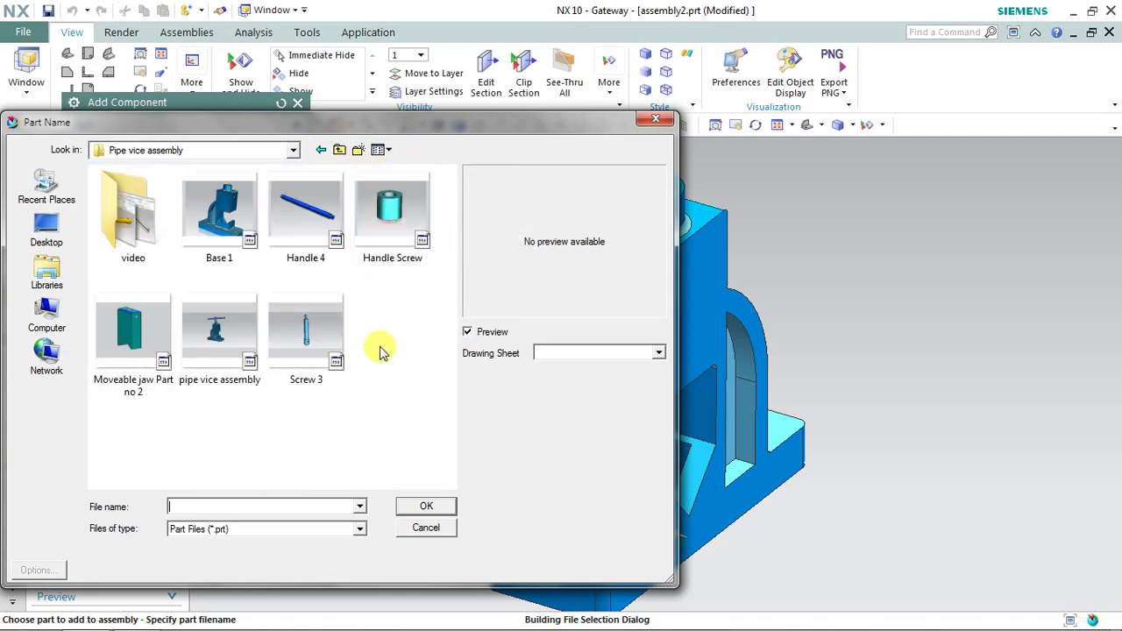
click(306, 375)
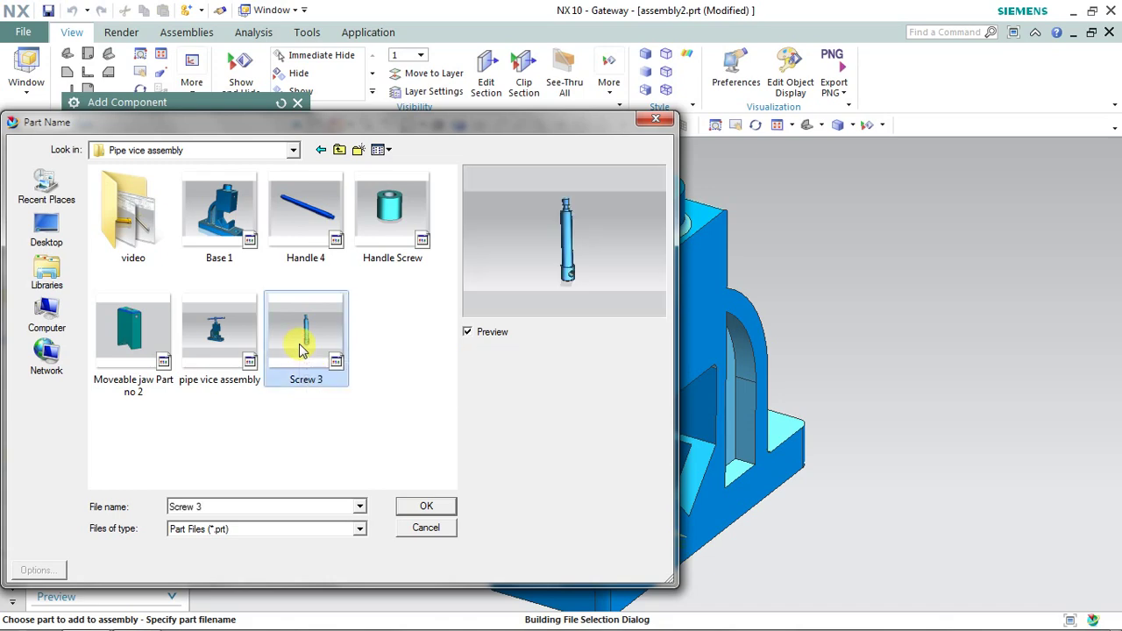
click(425, 506)
middle_drag(932, 438, 974, 419)
click(212, 529)
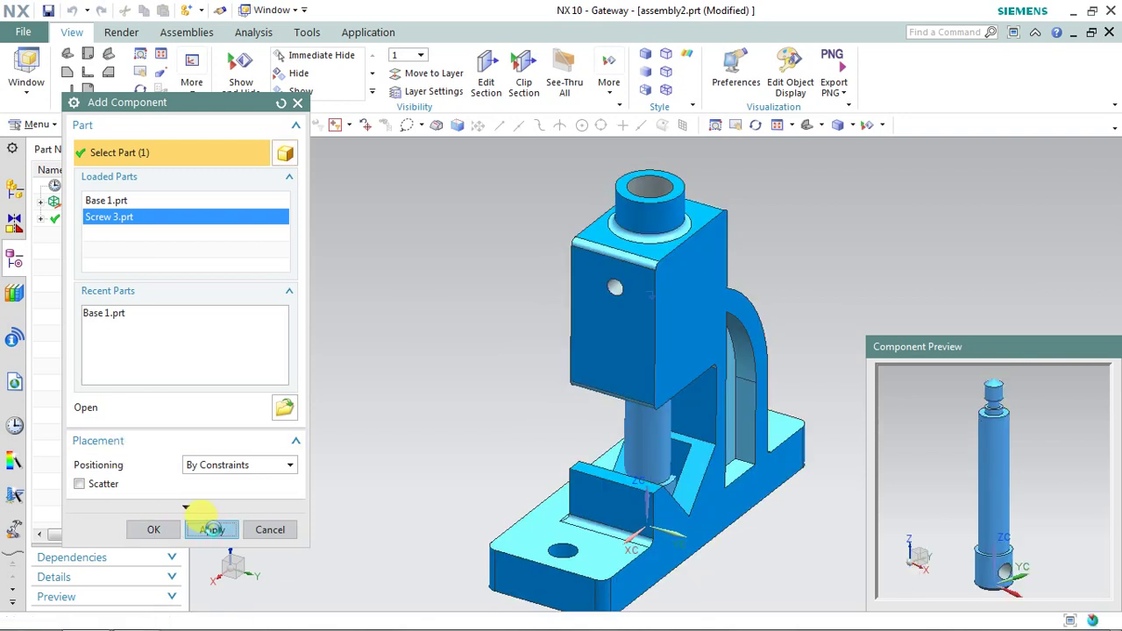
Step: Change the constraint type to Touch Align, accept the screw's placement without picking geometry, and finish adding components
click(201, 349)
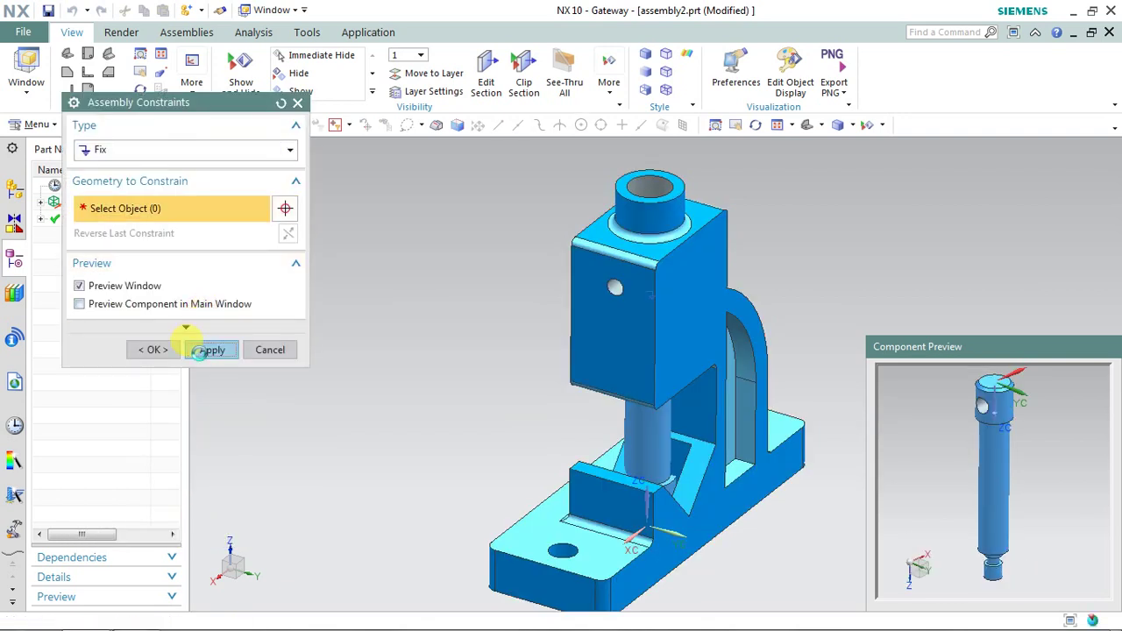
click(200, 150)
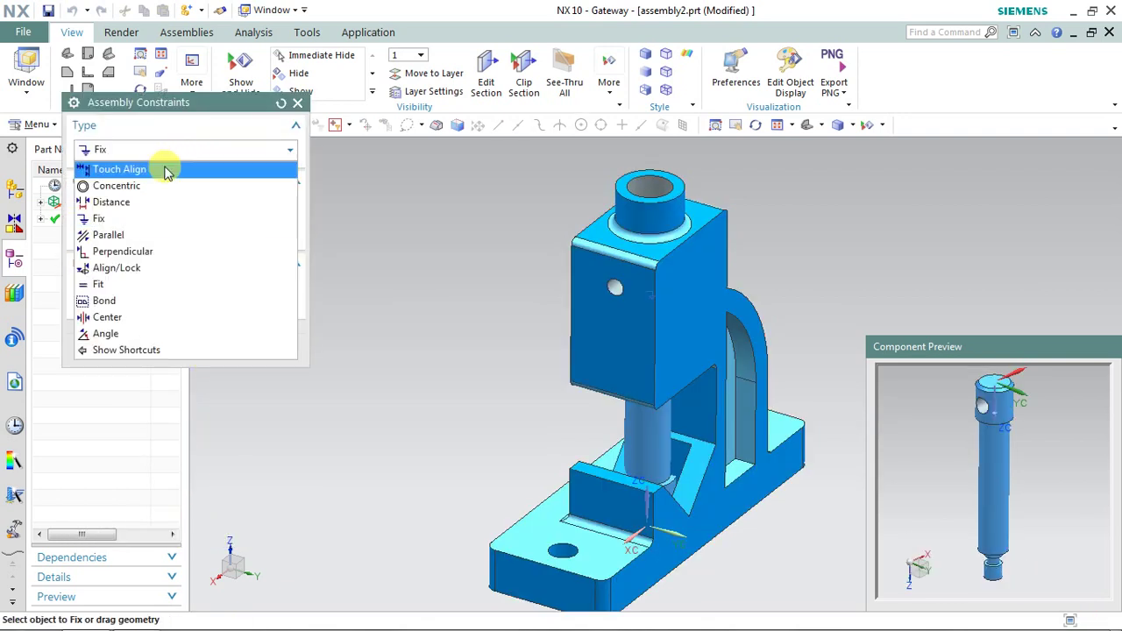
click(164, 170)
click(151, 374)
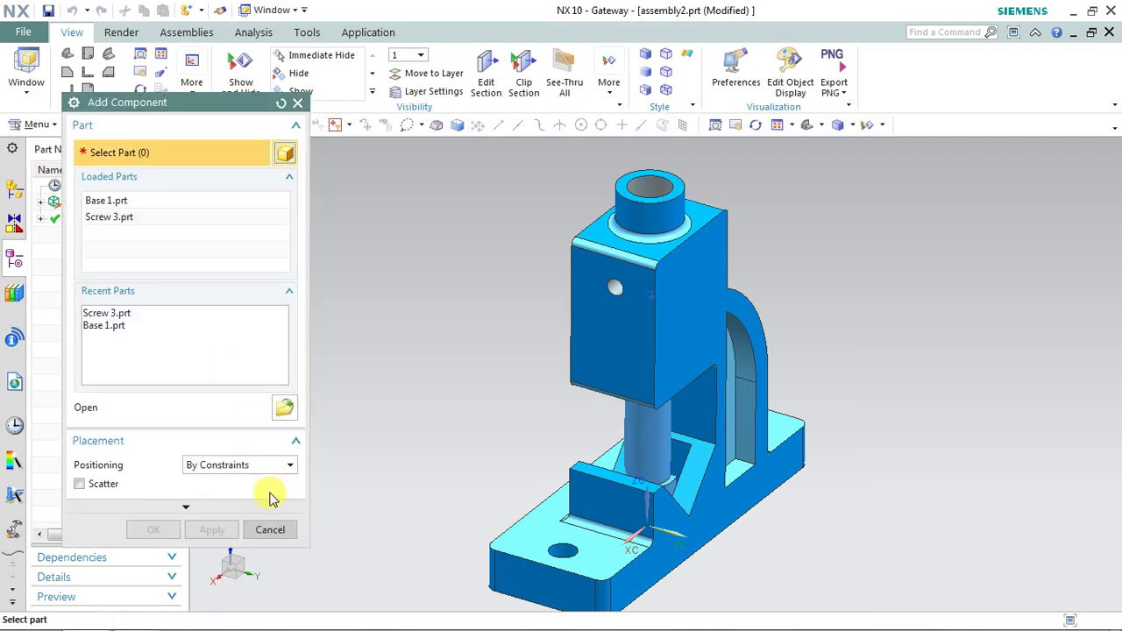
click(267, 526)
Step: Switch to the Modeling application and move Screw 3 dynamically 127 mm along YC, clear of the base
key(ctrl+m)
middle_drag(720, 420, 556, 348)
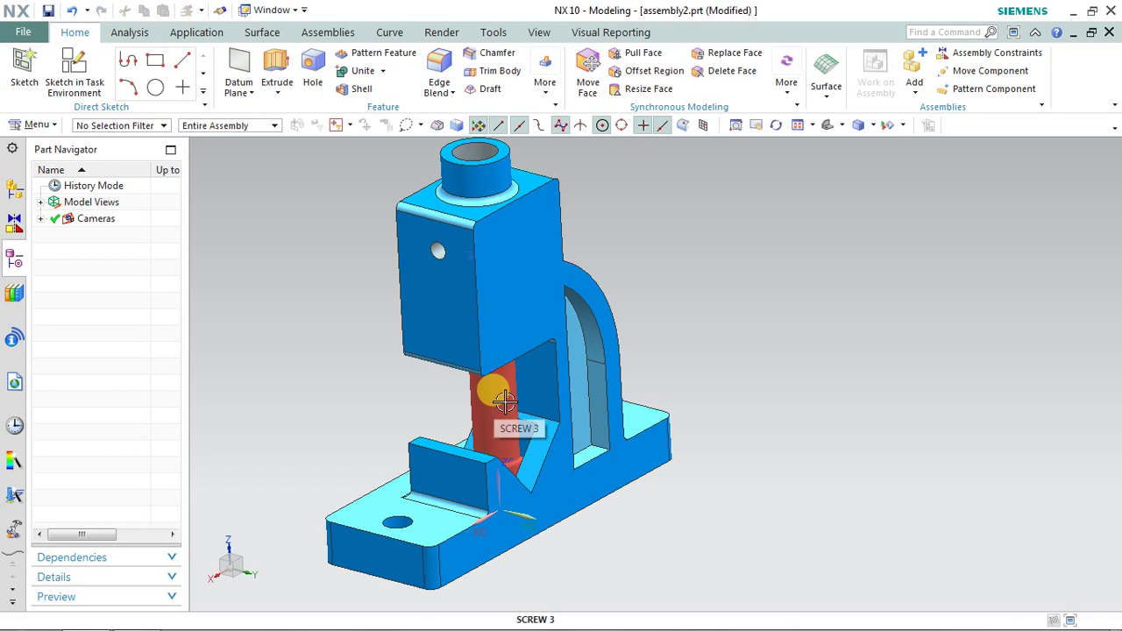
click(968, 71)
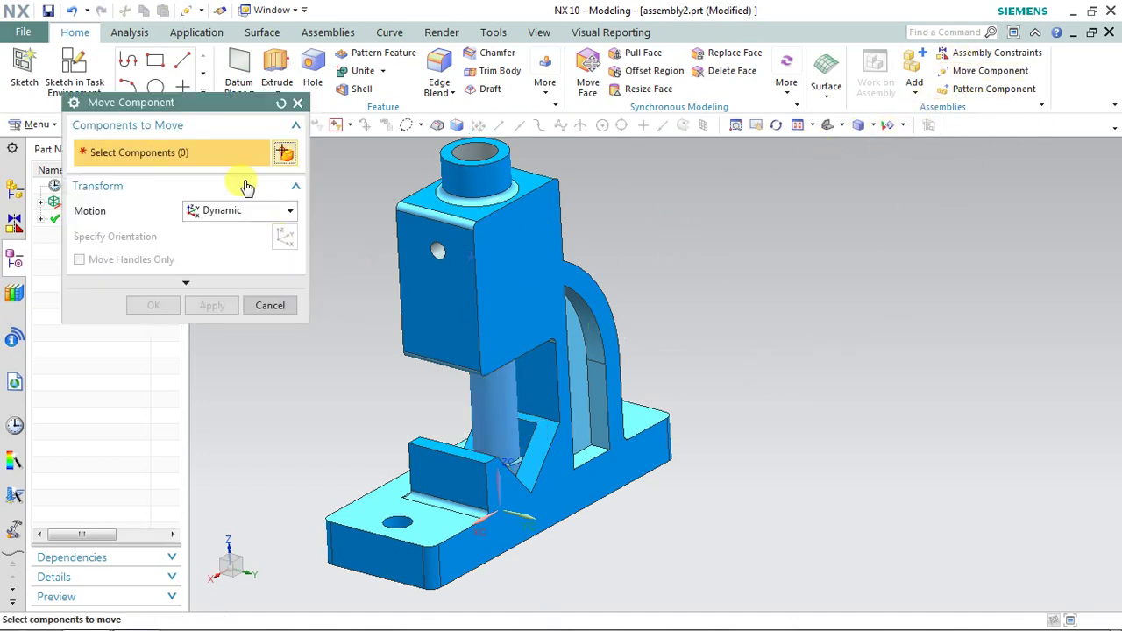
click(489, 394)
click(140, 236)
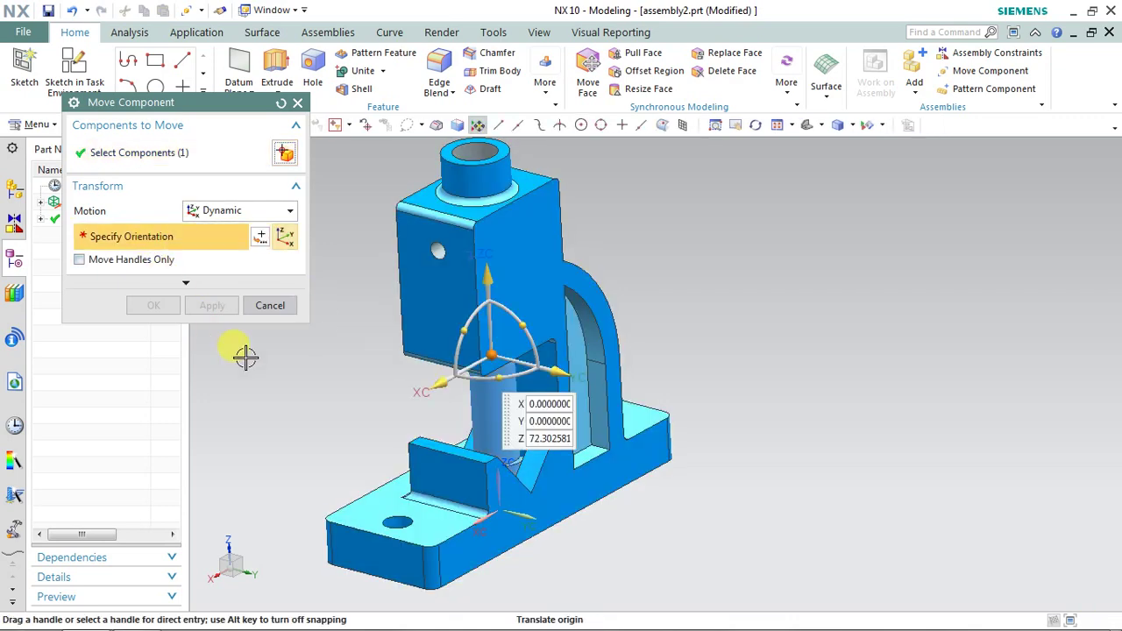
drag(560, 373, 819, 426)
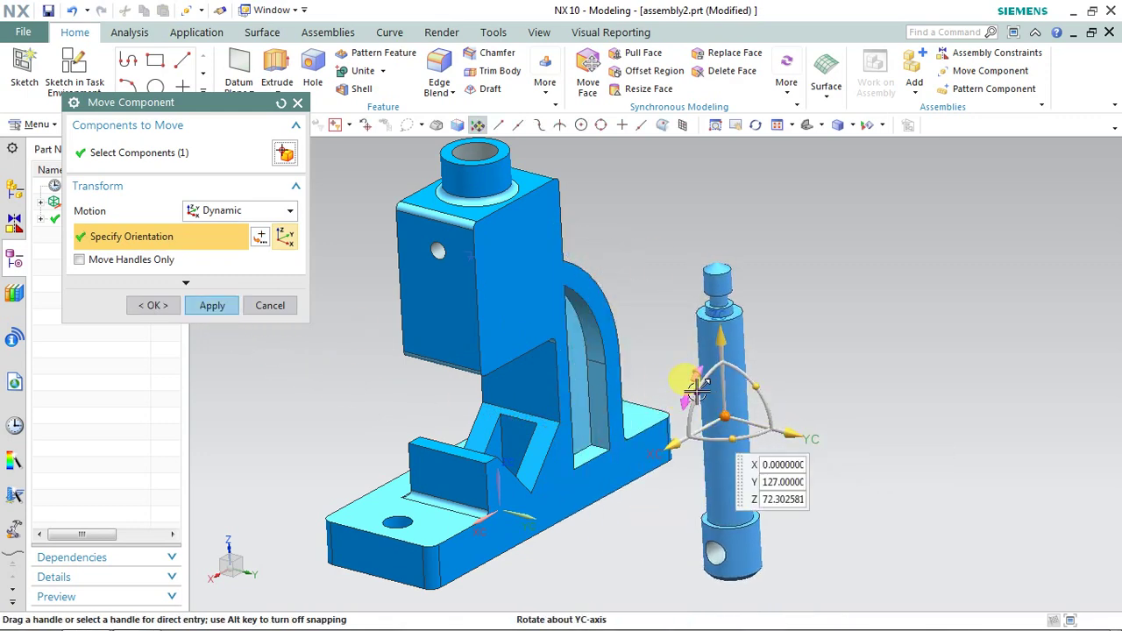
Step: Rotate the screw about YC until its cross-drilled head points up, and apply the move
drag(697, 387, 839, 495)
click(725, 416)
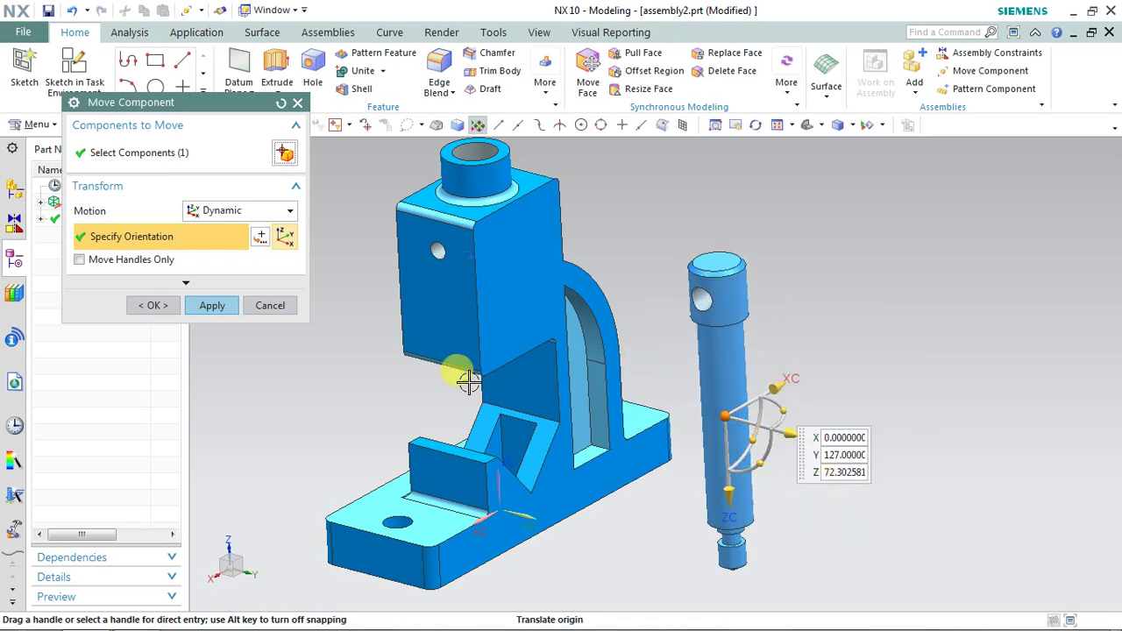
click(215, 305)
click(254, 305)
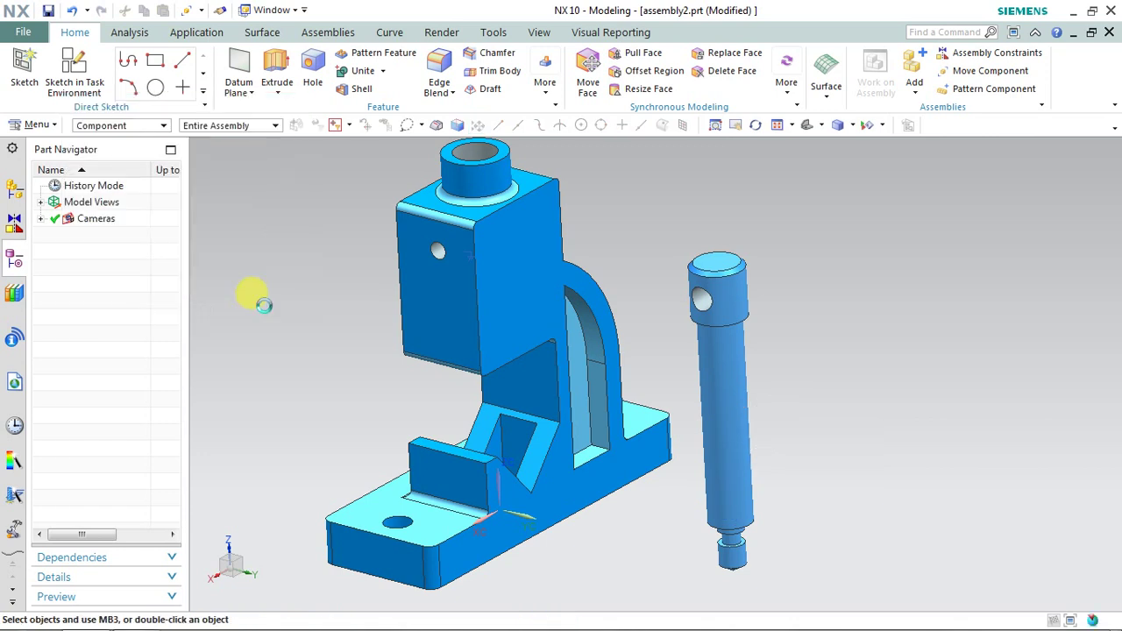
Step: Insert Moveable jaw Part no 2 as a component positioned by constraints
shift+middle_drag(655, 313, 673, 296)
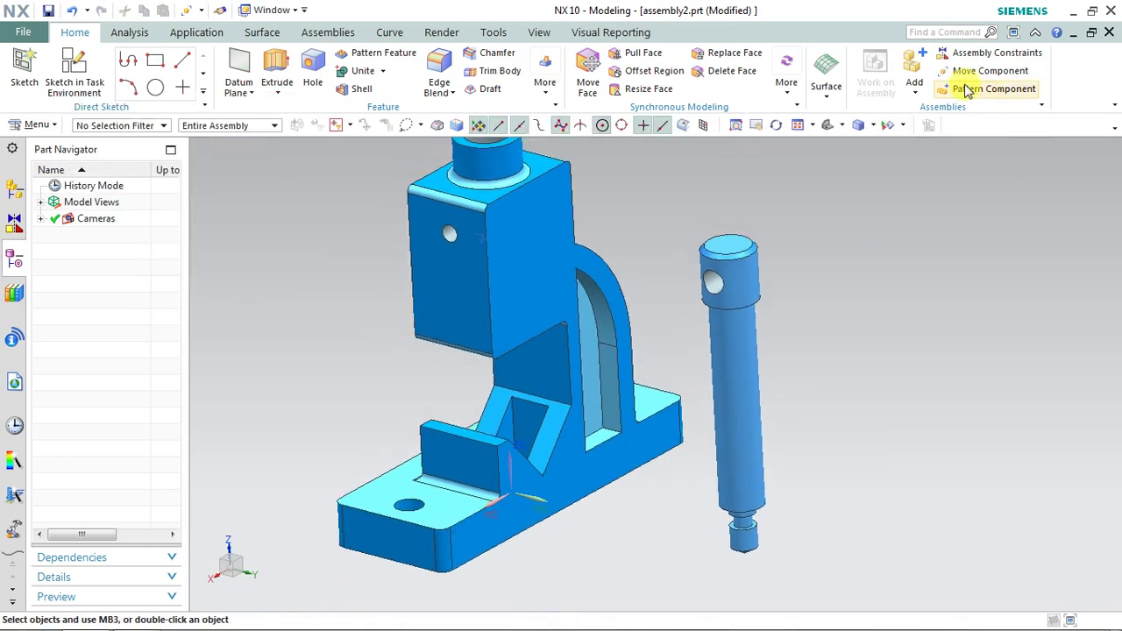
click(913, 63)
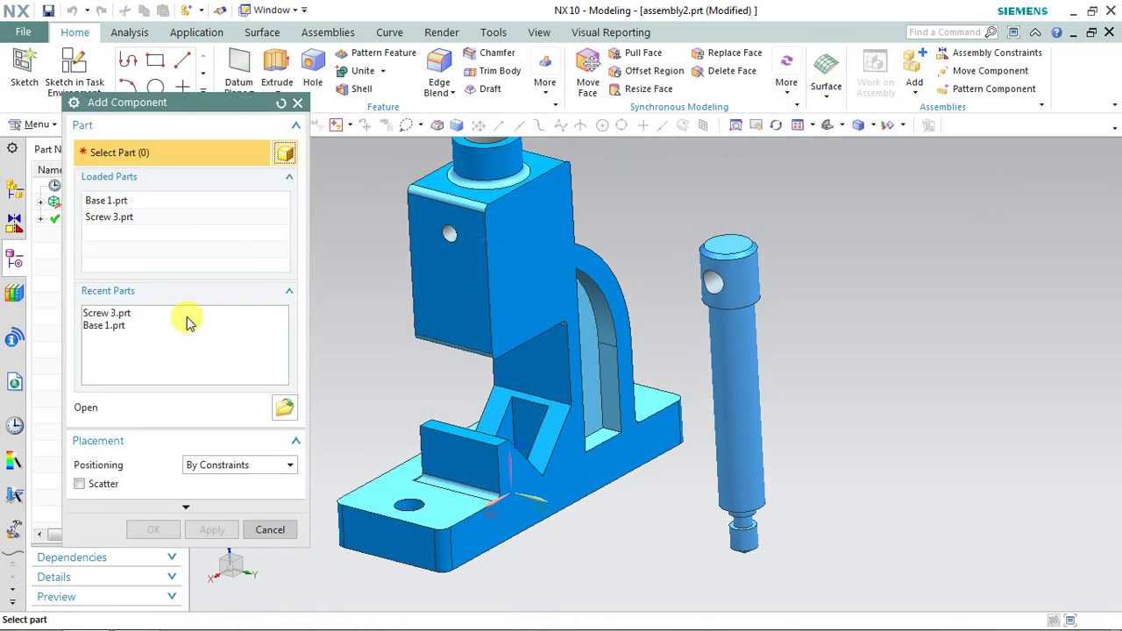
click(284, 409)
click(136, 354)
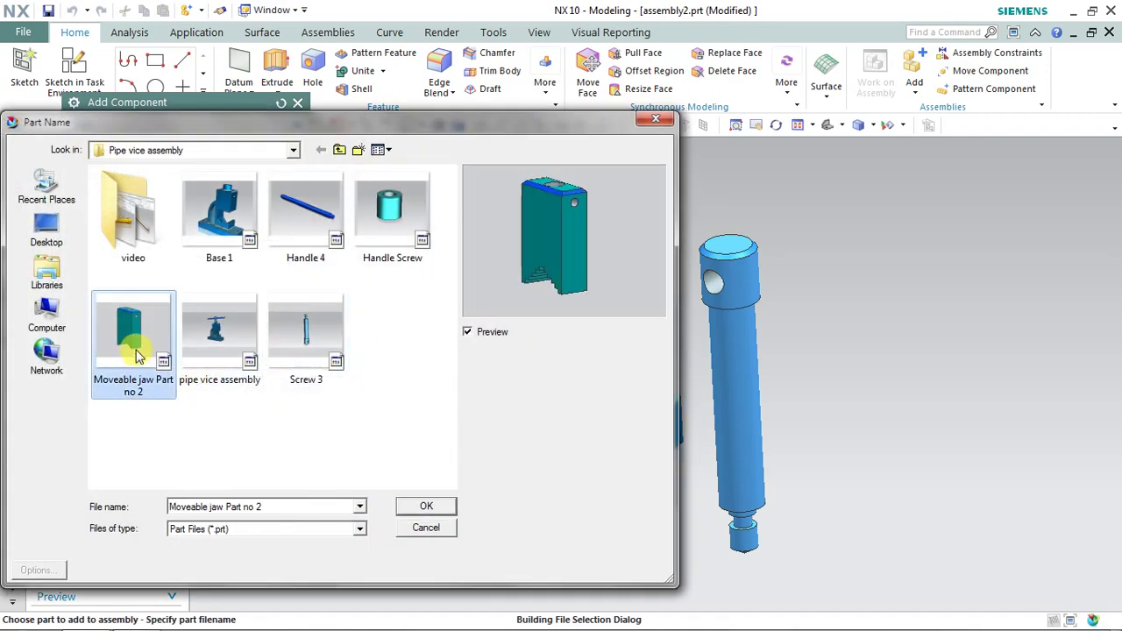
click(423, 513)
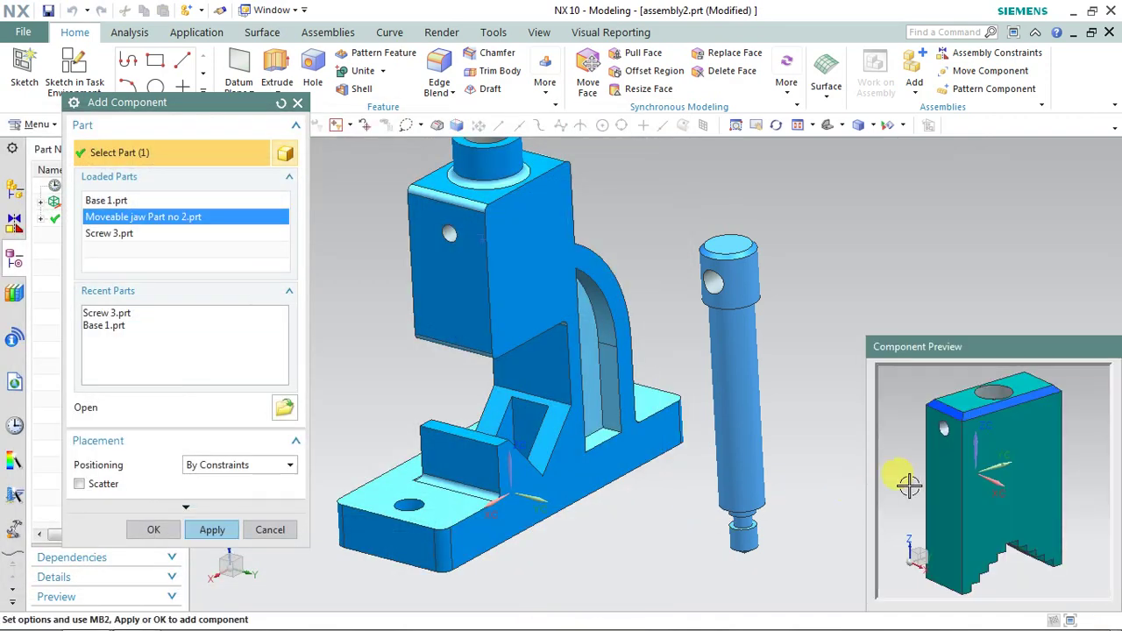
middle_drag(990, 421, 960, 463)
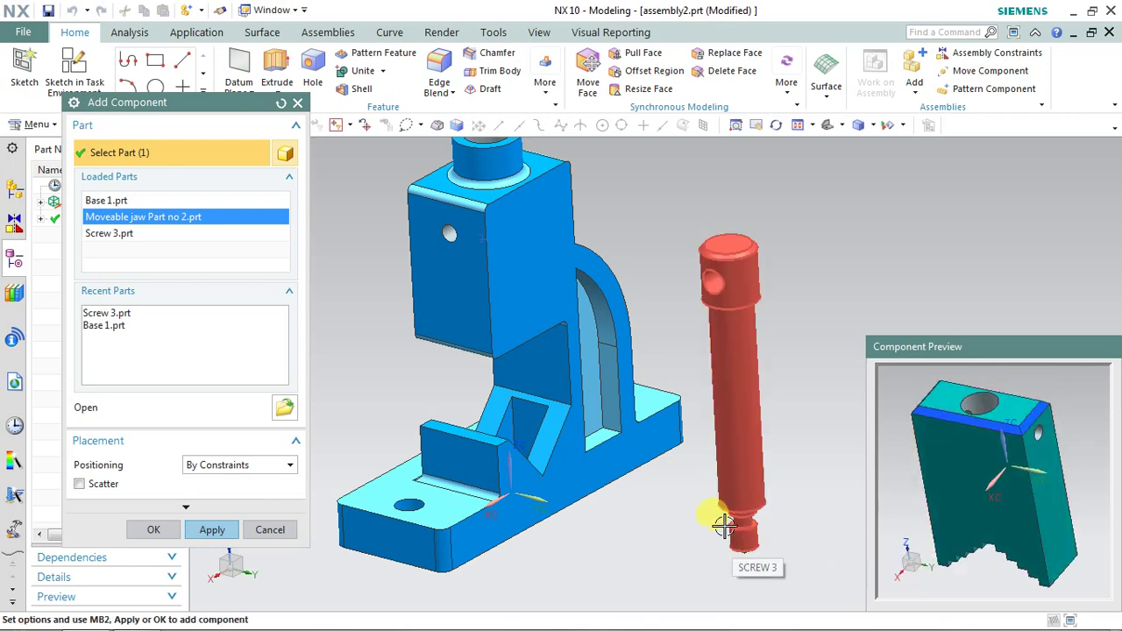
middle_drag(717, 498, 703, 471)
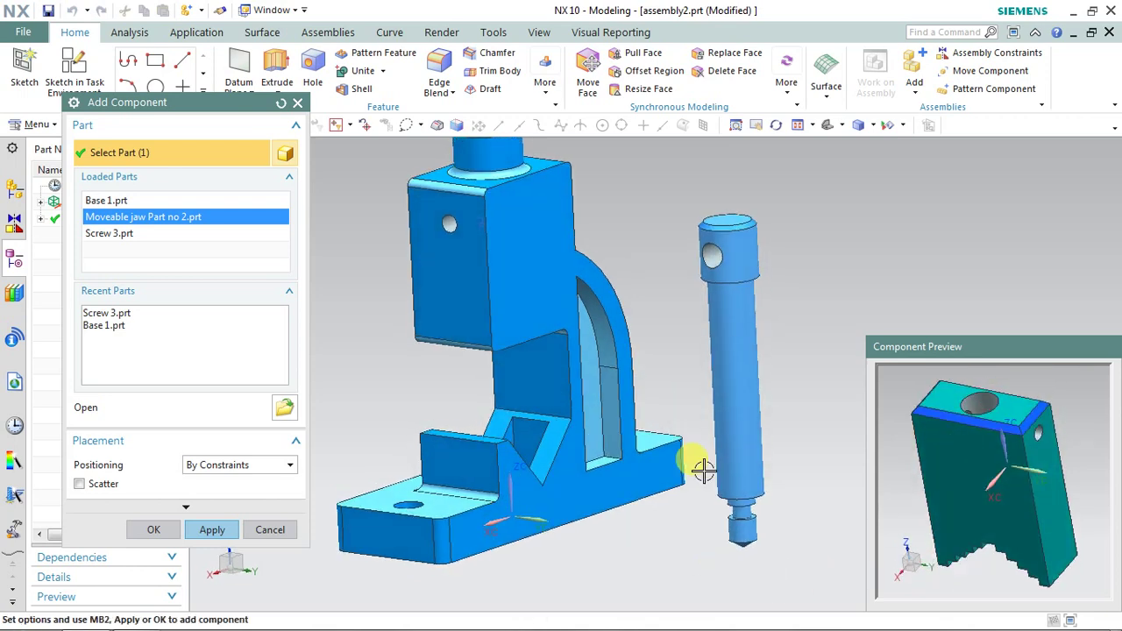
click(212, 530)
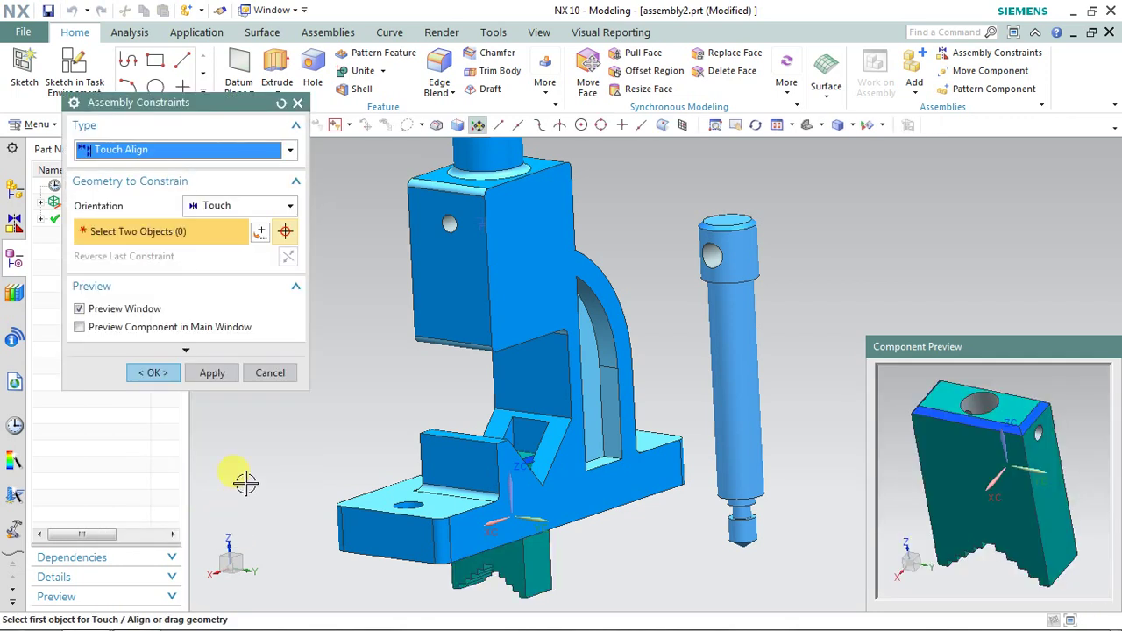
Step: Try to align the screw's shank with the moveable jaw's top hole using Infer Center/Axis, and cancel adding the jaw
click(229, 206)
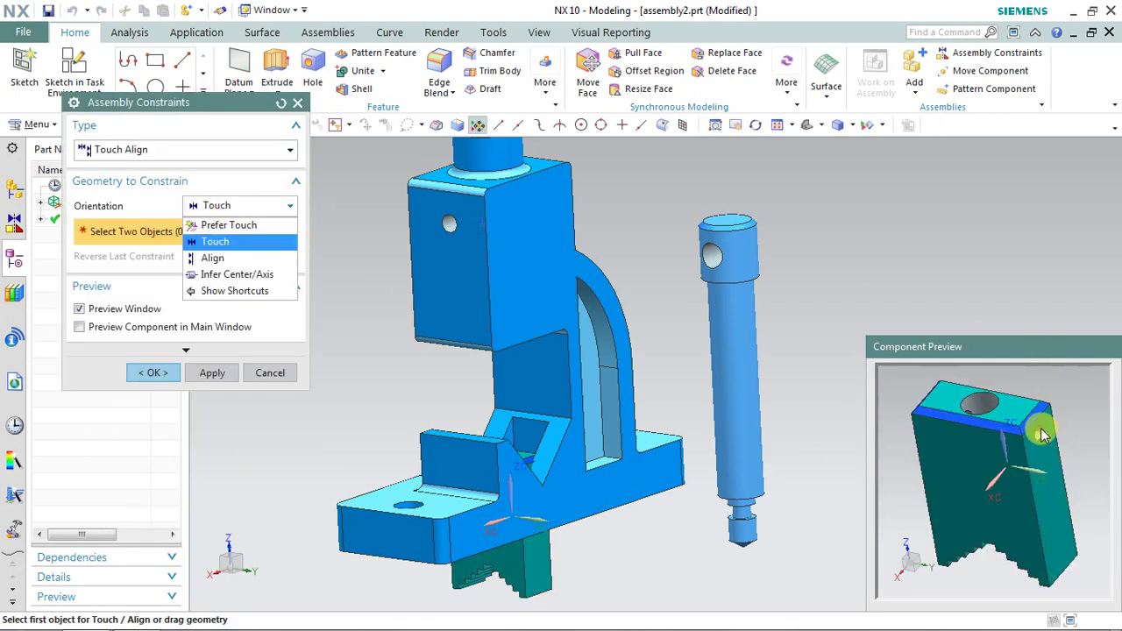
click(213, 277)
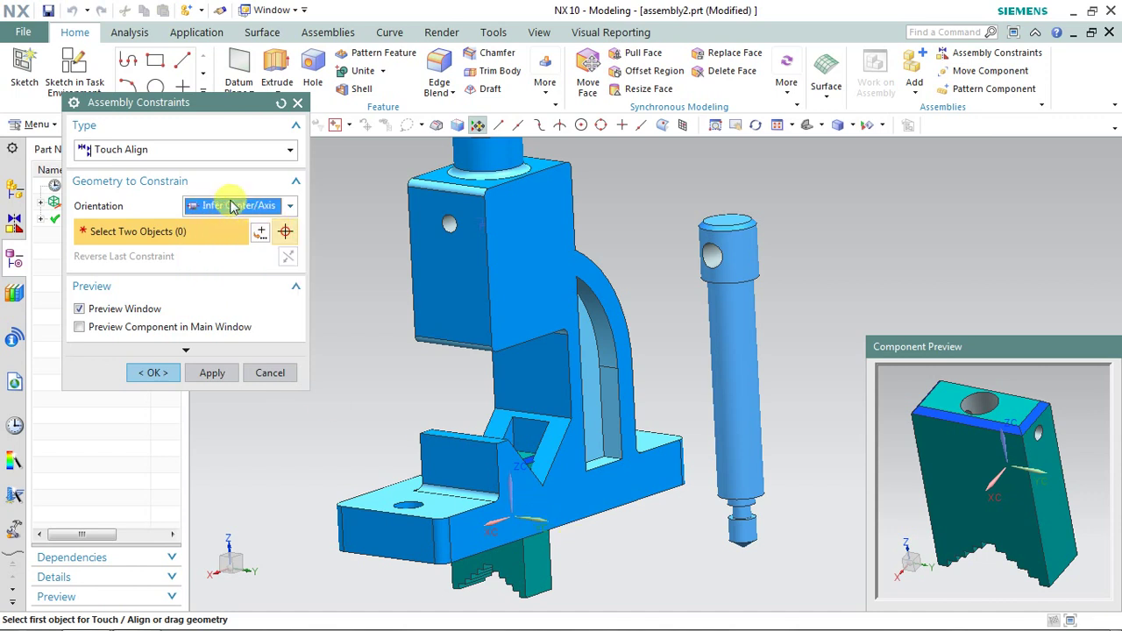
click(750, 452)
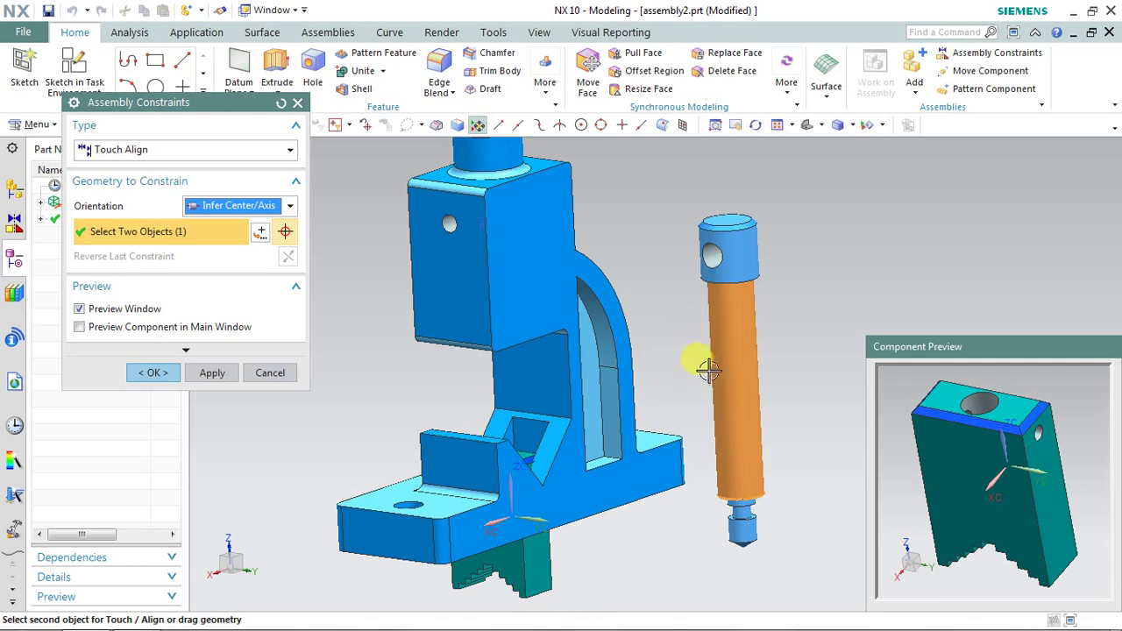
scroll(964, 463, up, 5)
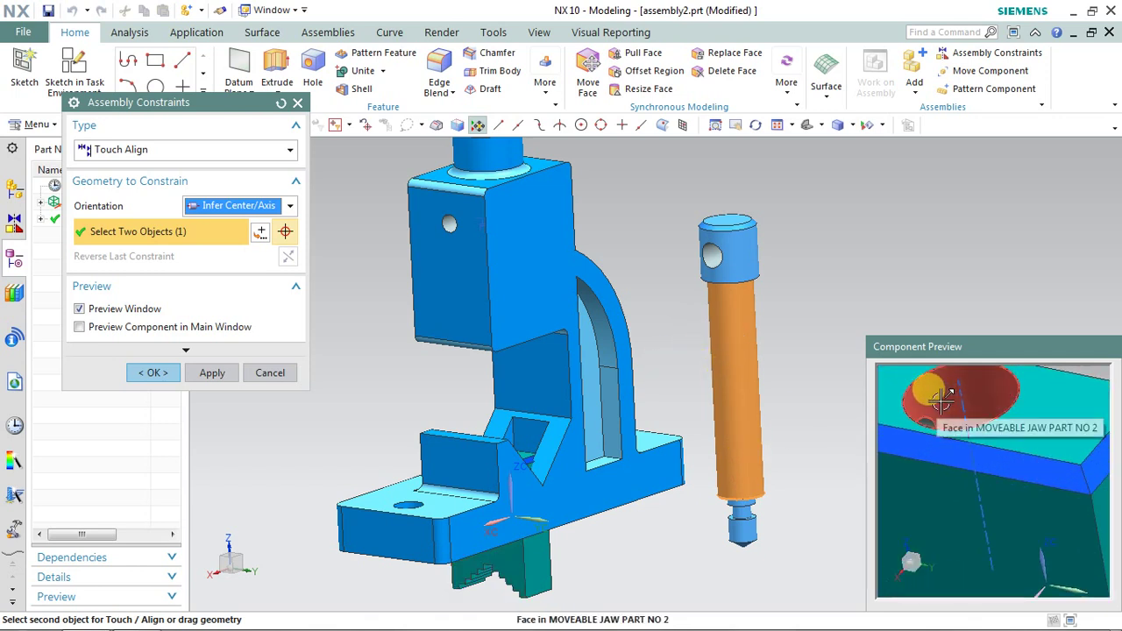
click(942, 398)
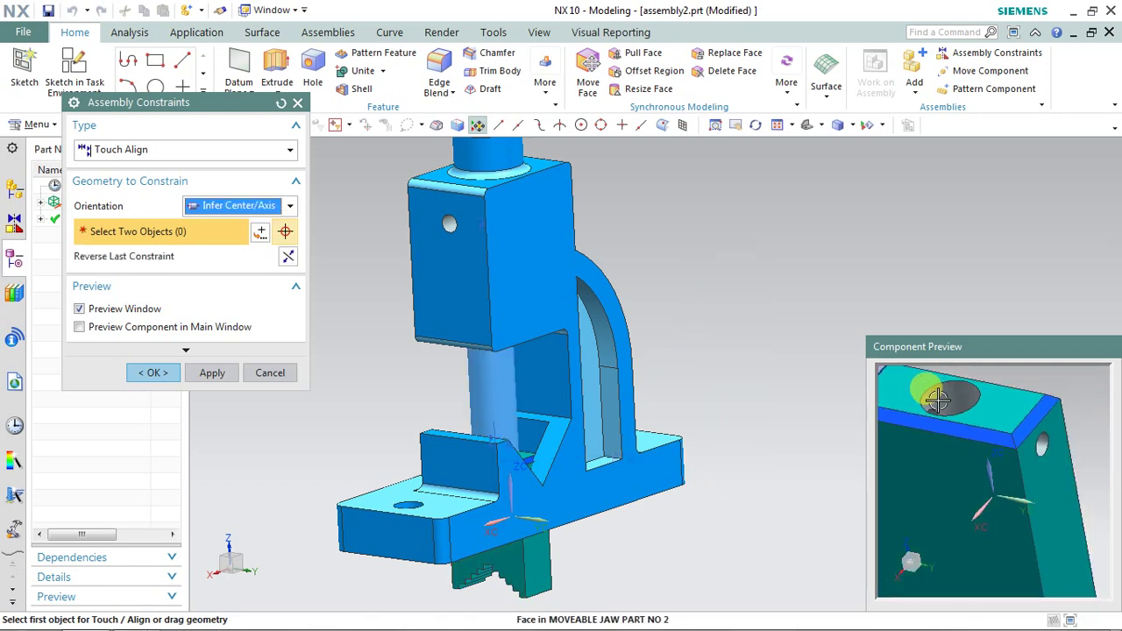
scroll(938, 398, down, 5)
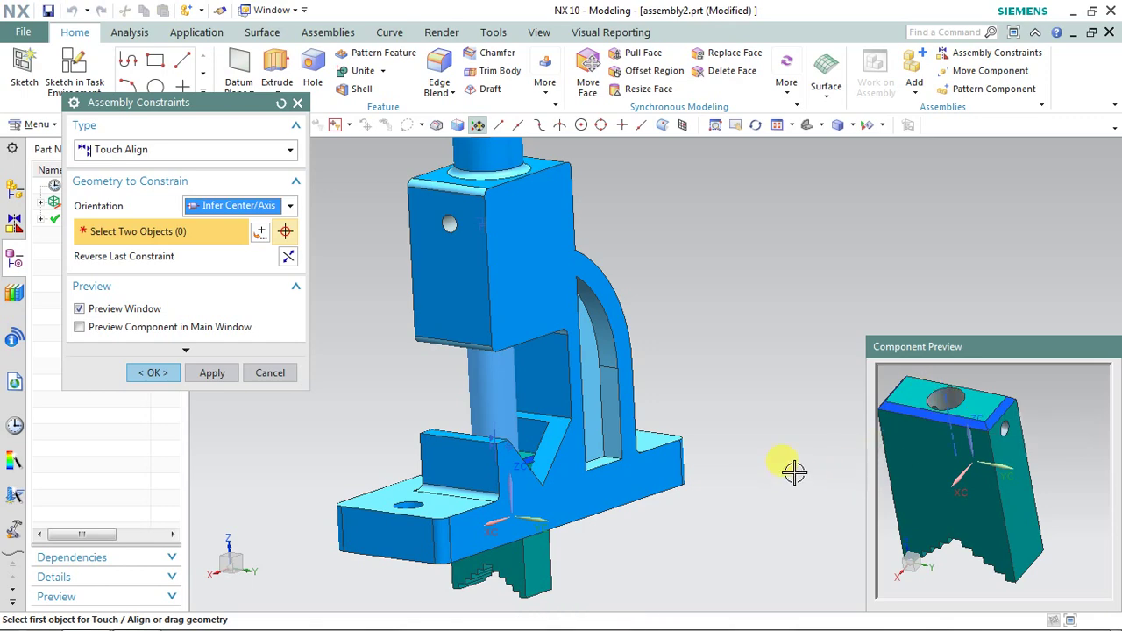
middle_drag(793, 472, 761, 480)
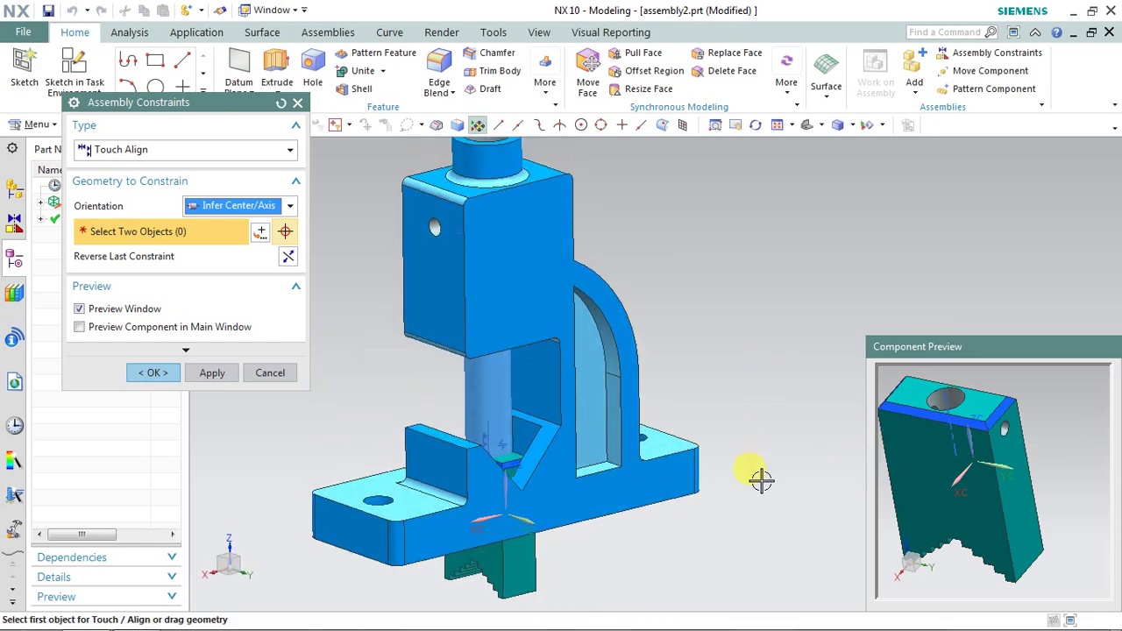
click(270, 373)
click(447, 350)
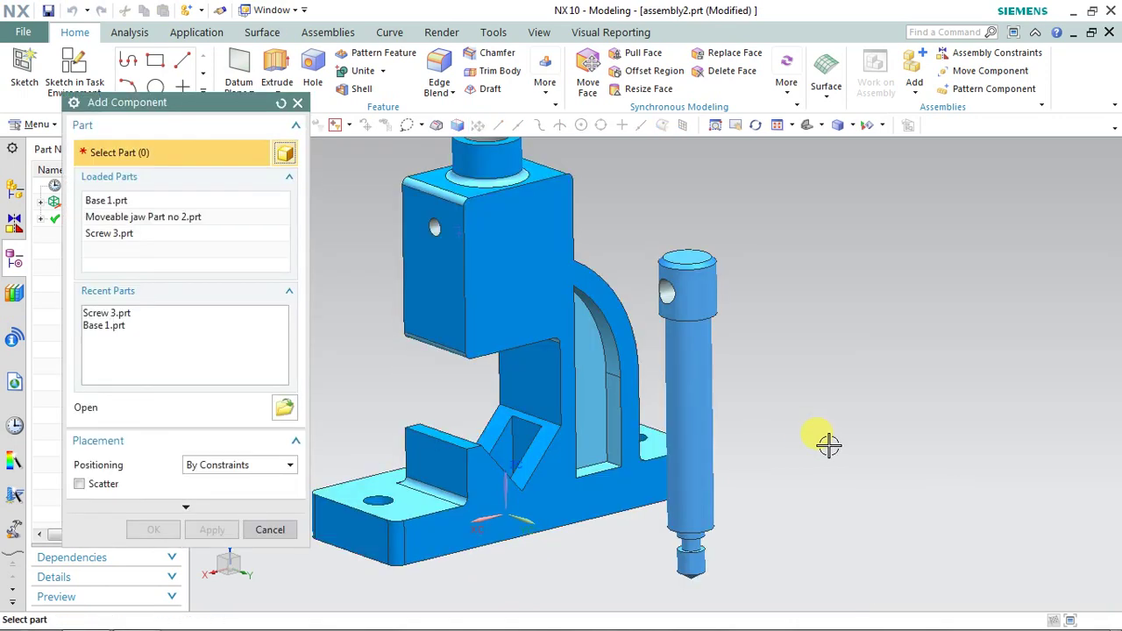
click(270, 529)
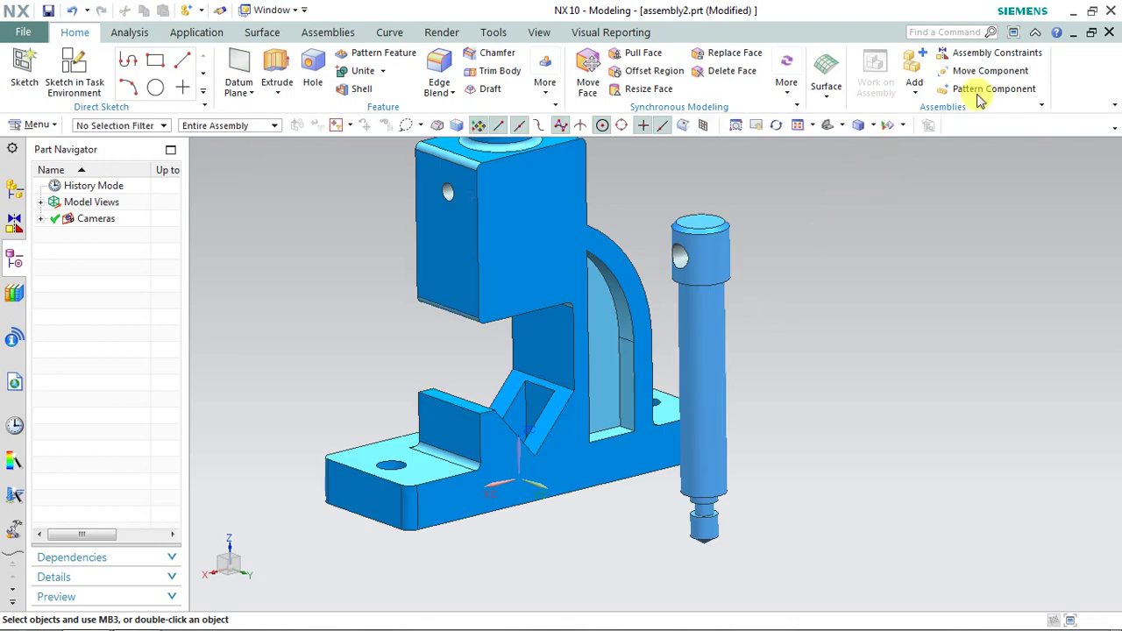
Step: Hide the base component, leaving the move command unused
click(988, 70)
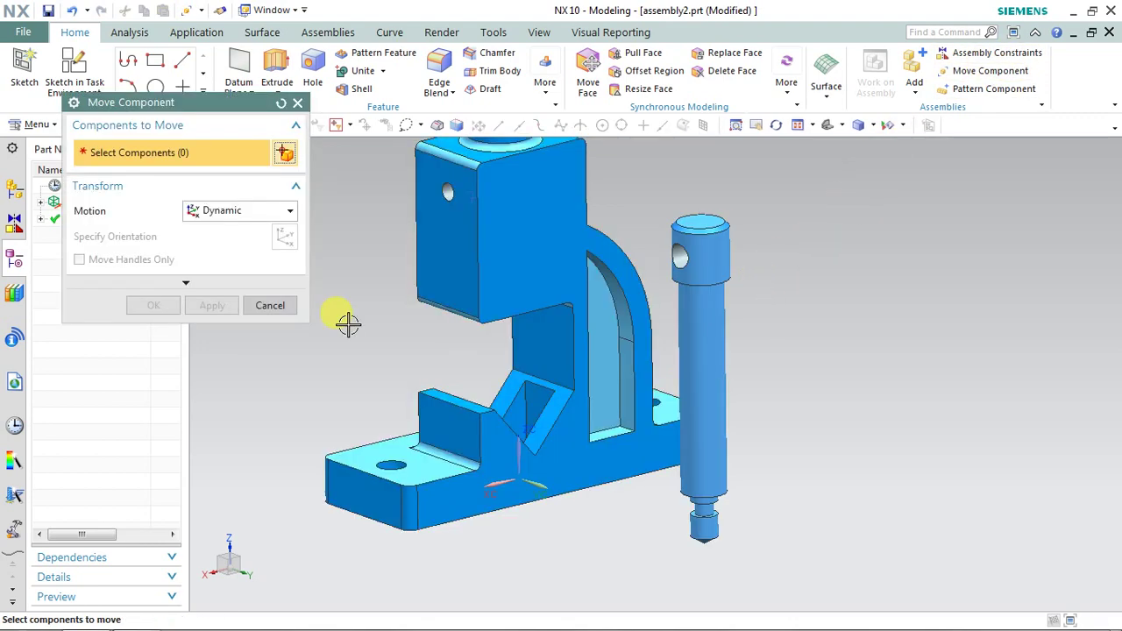
click(268, 303)
click(538, 231)
right_click(542, 230)
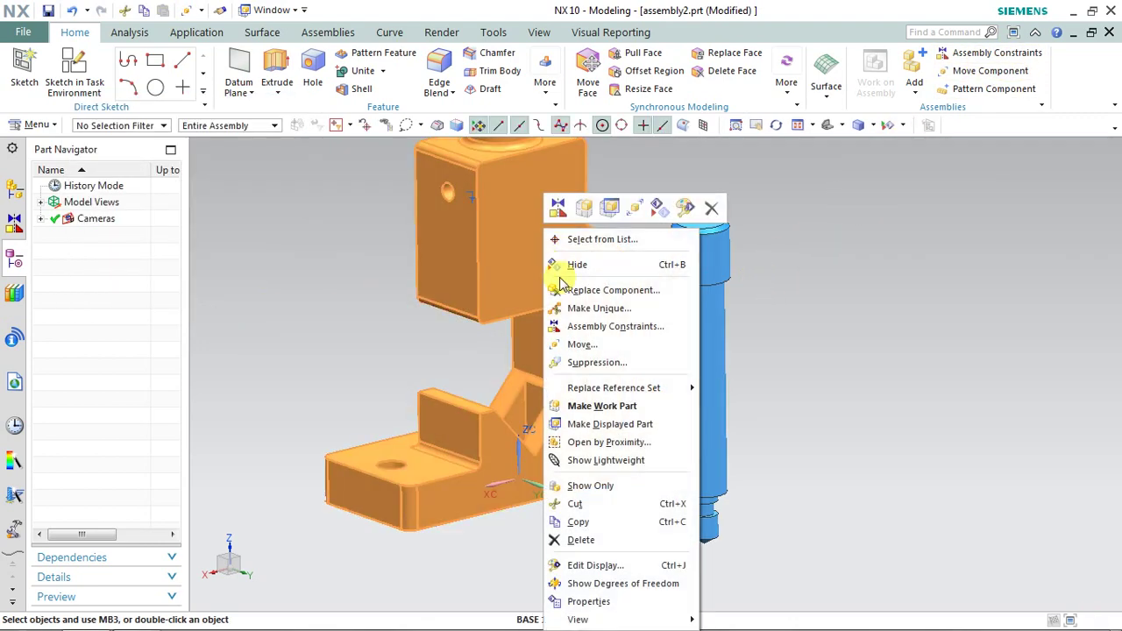
click(577, 264)
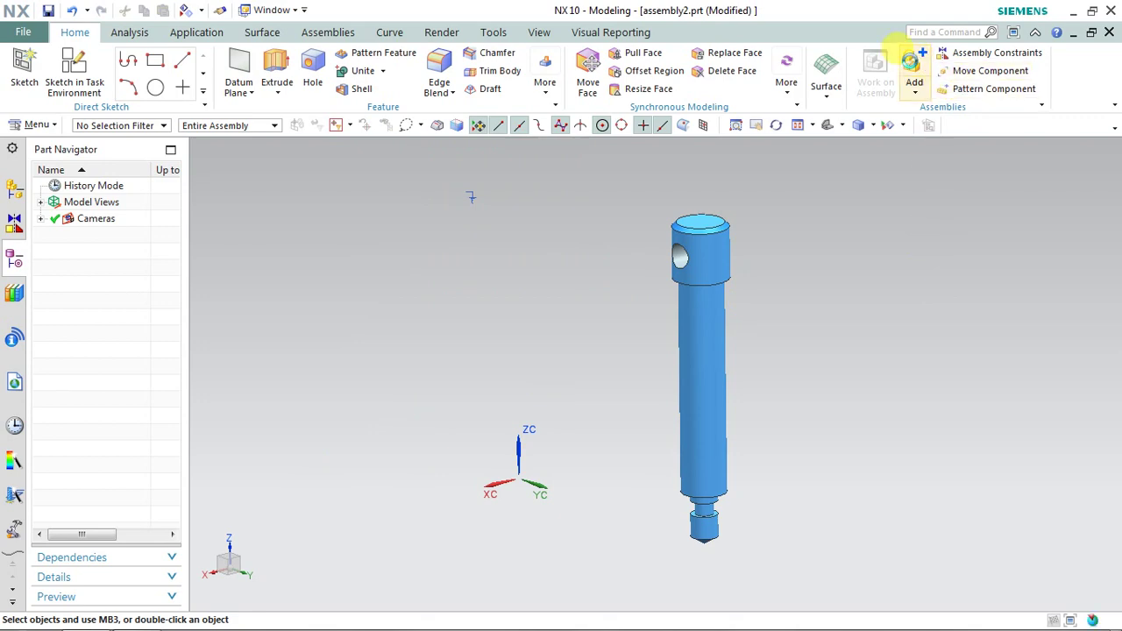
Step: Add the Moveable jaw Part no 2 file to the assembly, positioned by constraints
click(912, 63)
click(286, 410)
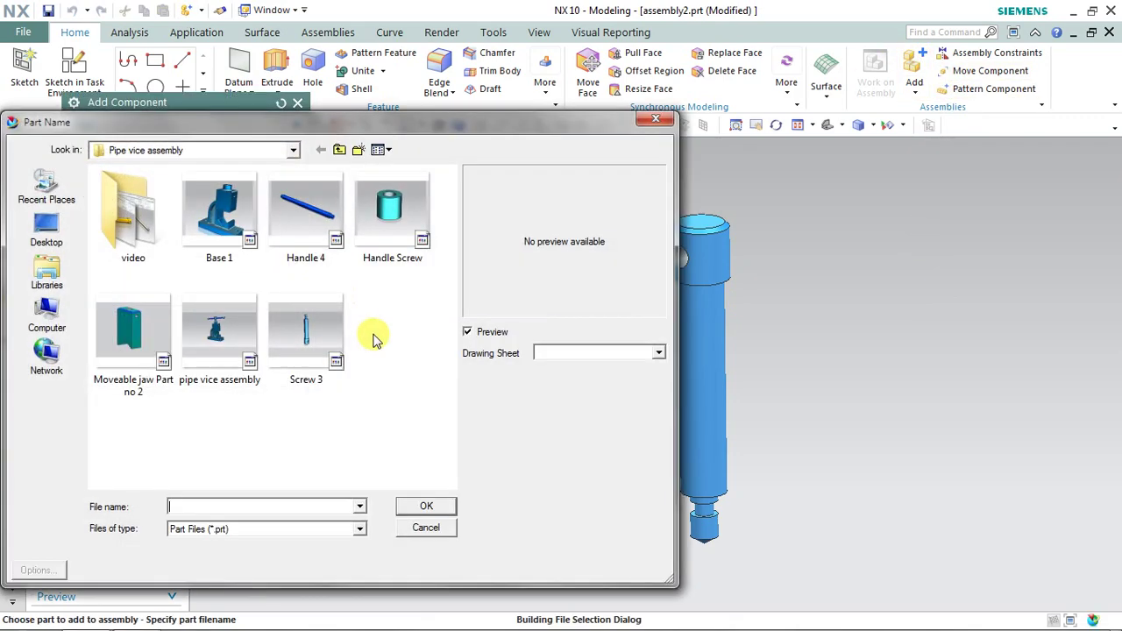
click(145, 351)
click(420, 508)
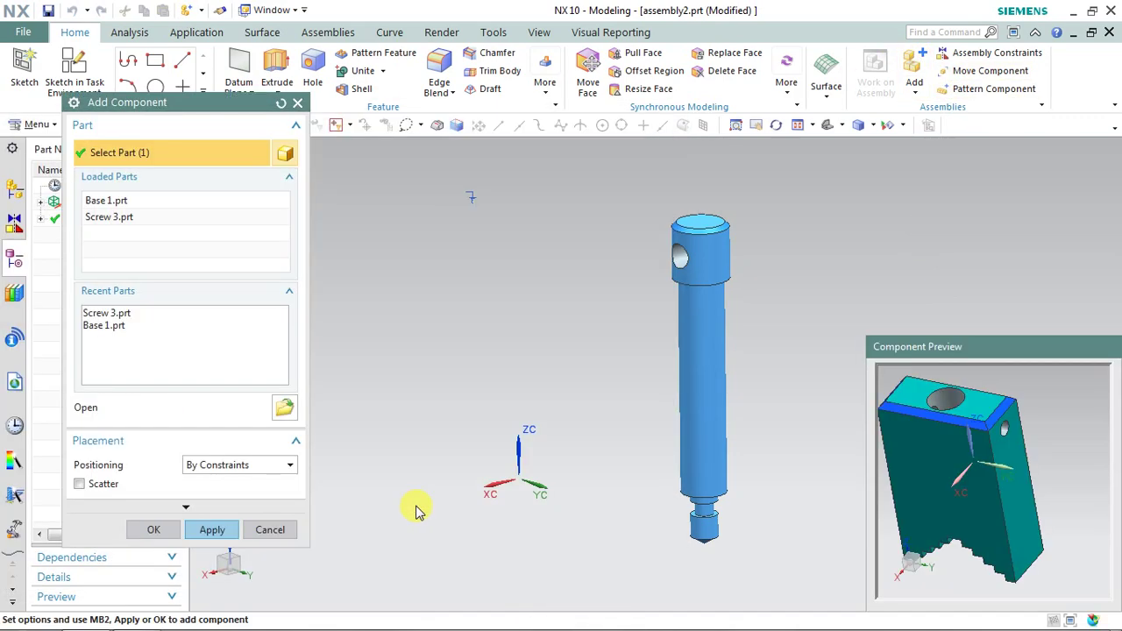
drag(880, 442, 926, 445)
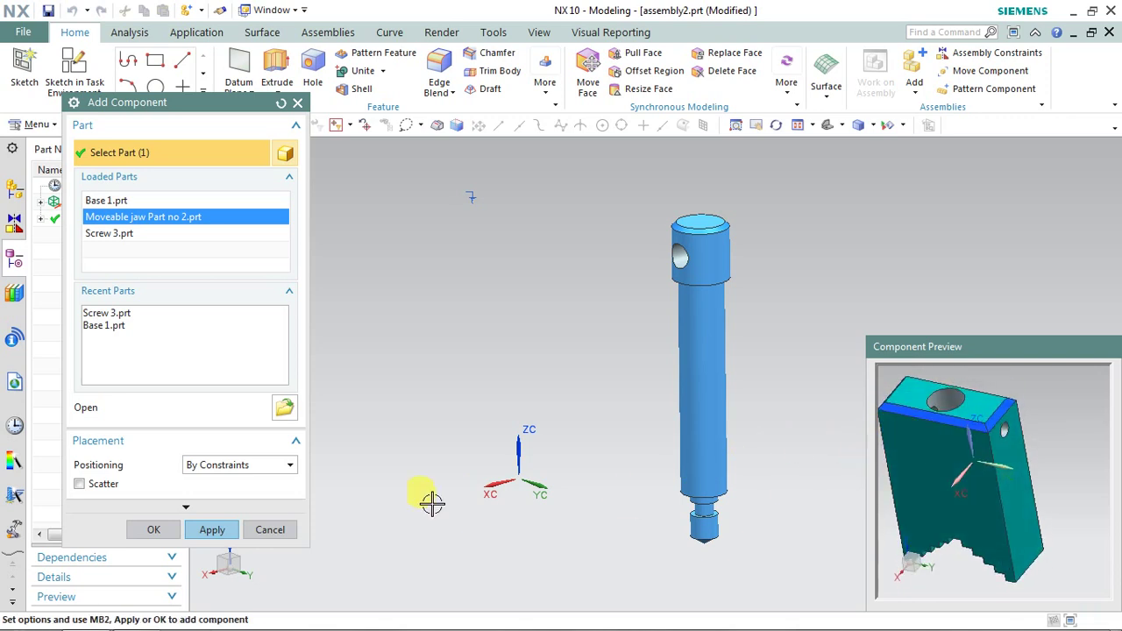
click(195, 529)
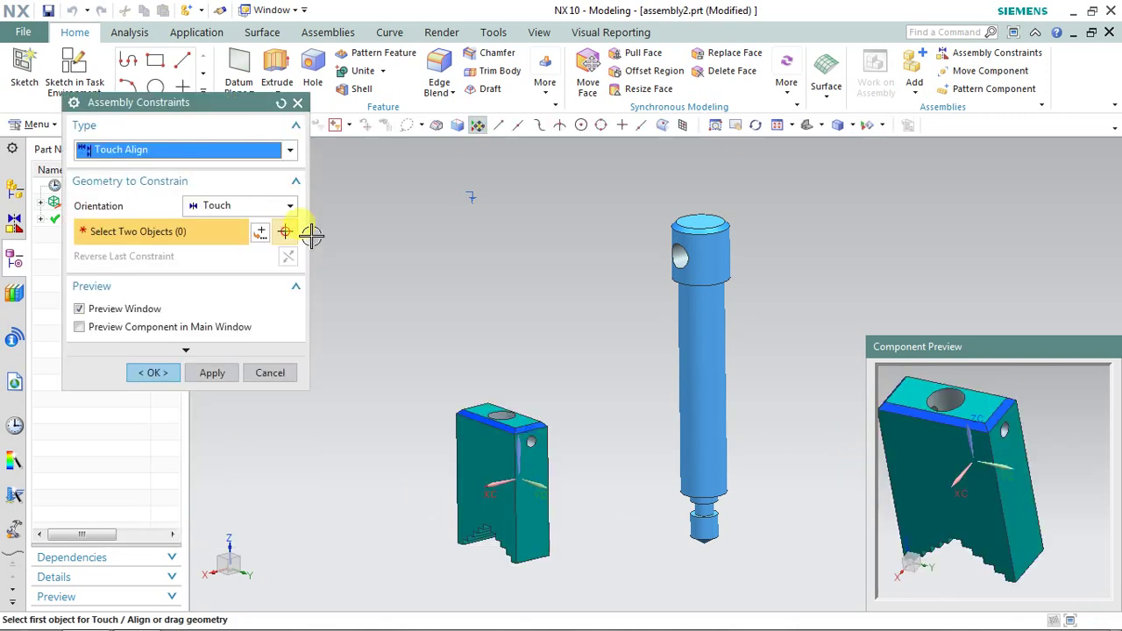
Step: Align the axis of the jaw's top hole with the screw's shank using the Infer Center/Axis orientation
click(226, 205)
click(212, 274)
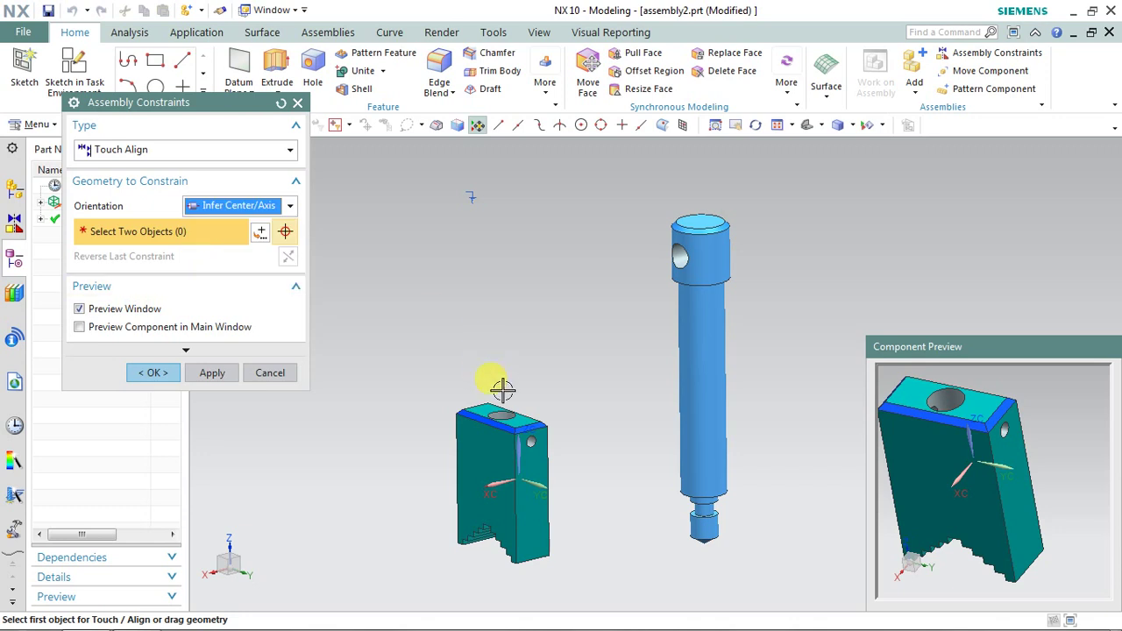
scroll(502, 391, down, 2)
middle_drag(502, 391, 498, 386)
scroll(496, 385, down, 3)
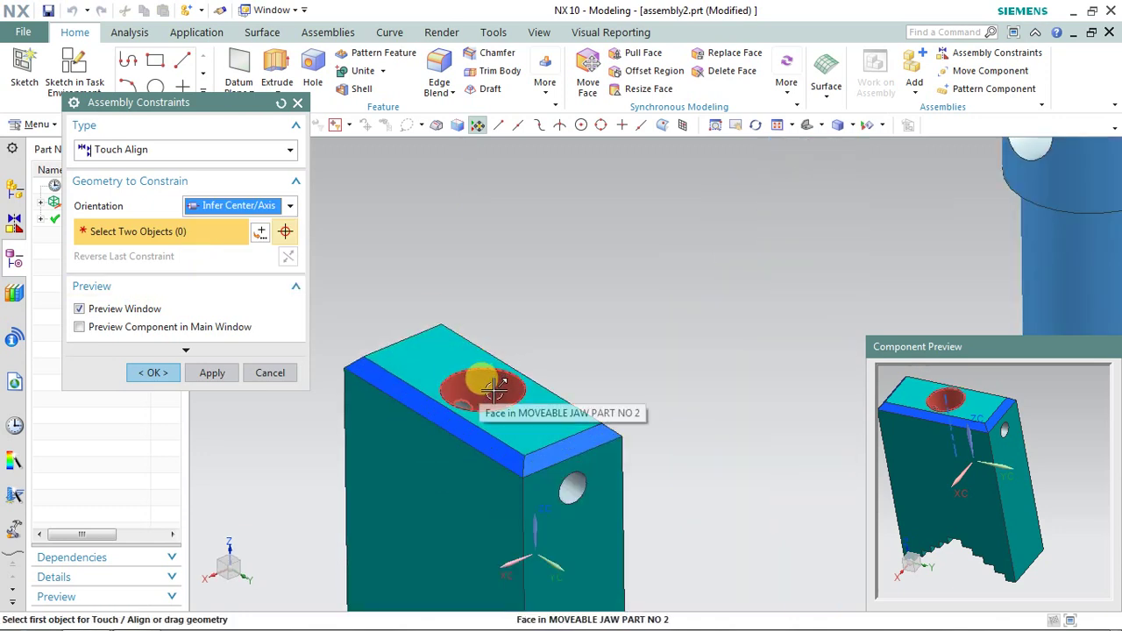
click(496, 386)
scroll(496, 386, up, 5)
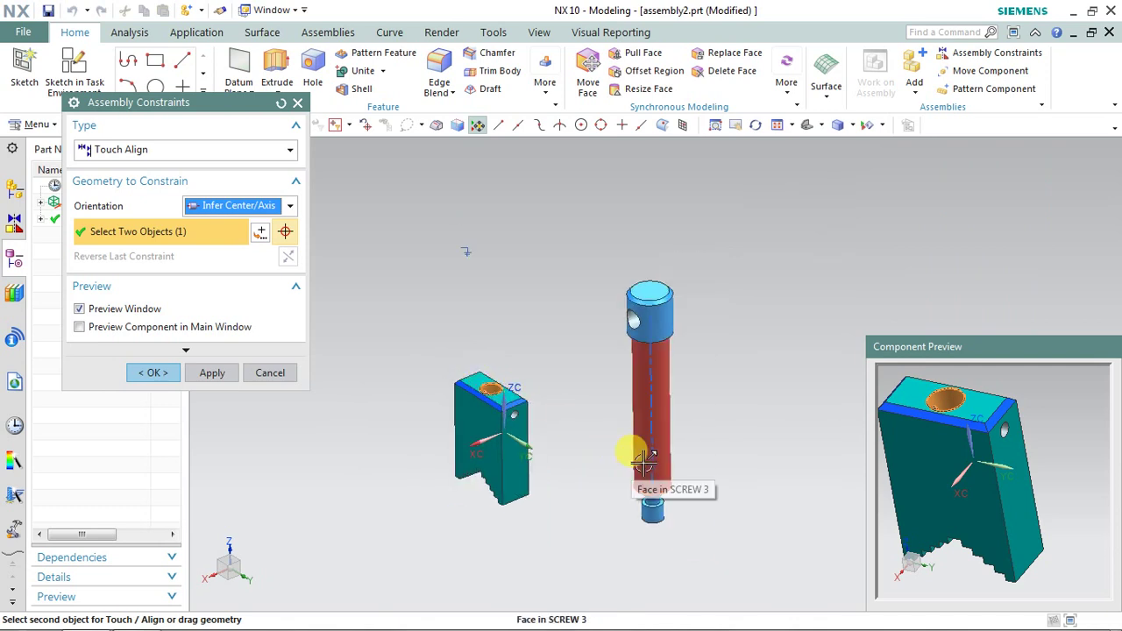
click(644, 462)
Step: Add a Touch constraint between the jaw's top face and the ring-shaped shoulder face at the screw's lower end, and finish adding components
scroll(594, 496, down, 2)
scroll(599, 494, up, 4)
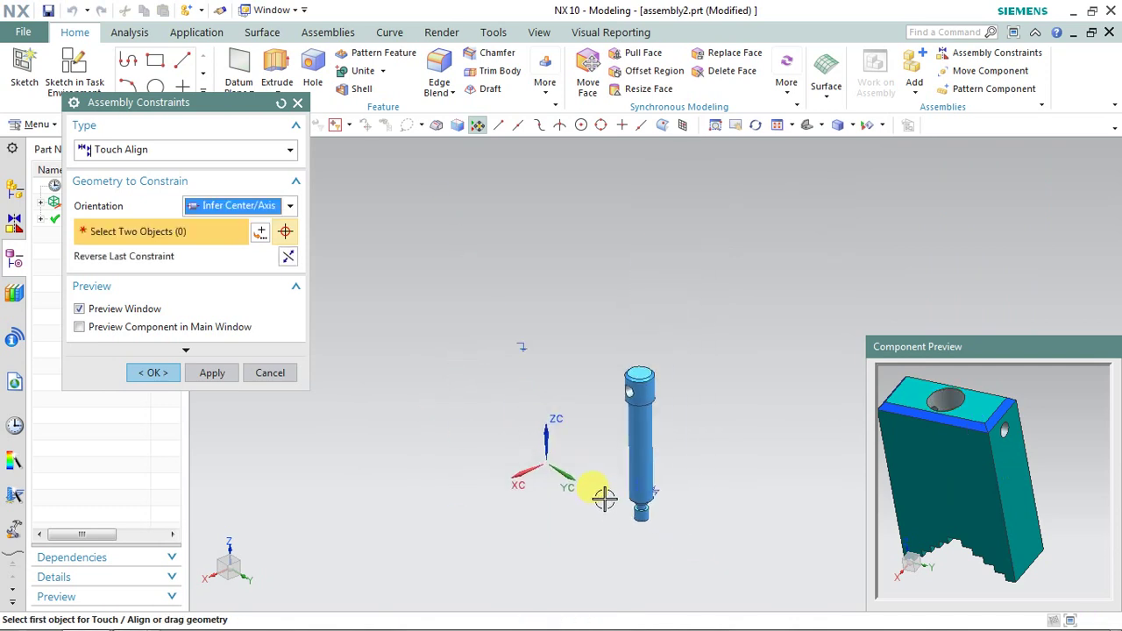
scroll(614, 530, down, 5)
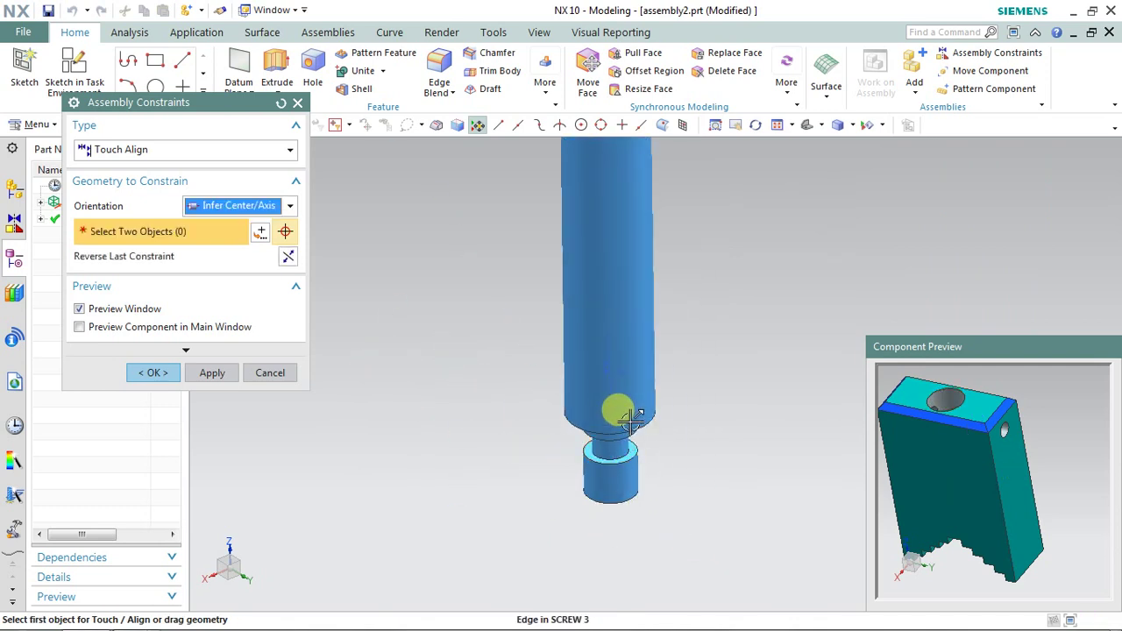
middle_drag(613, 406, 603, 517)
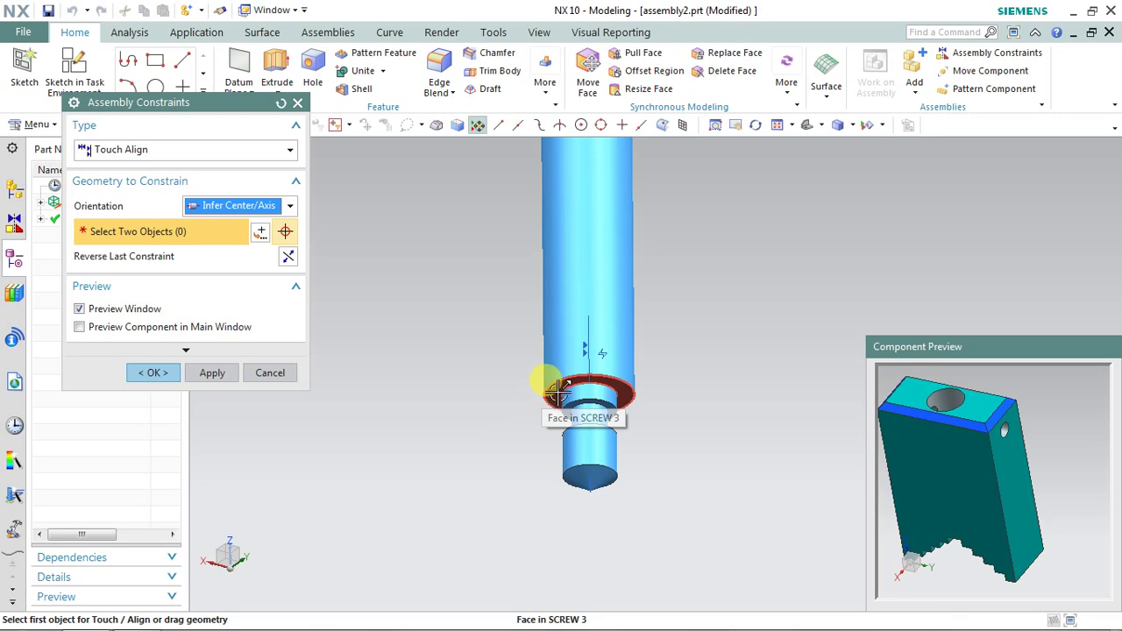
click(236, 207)
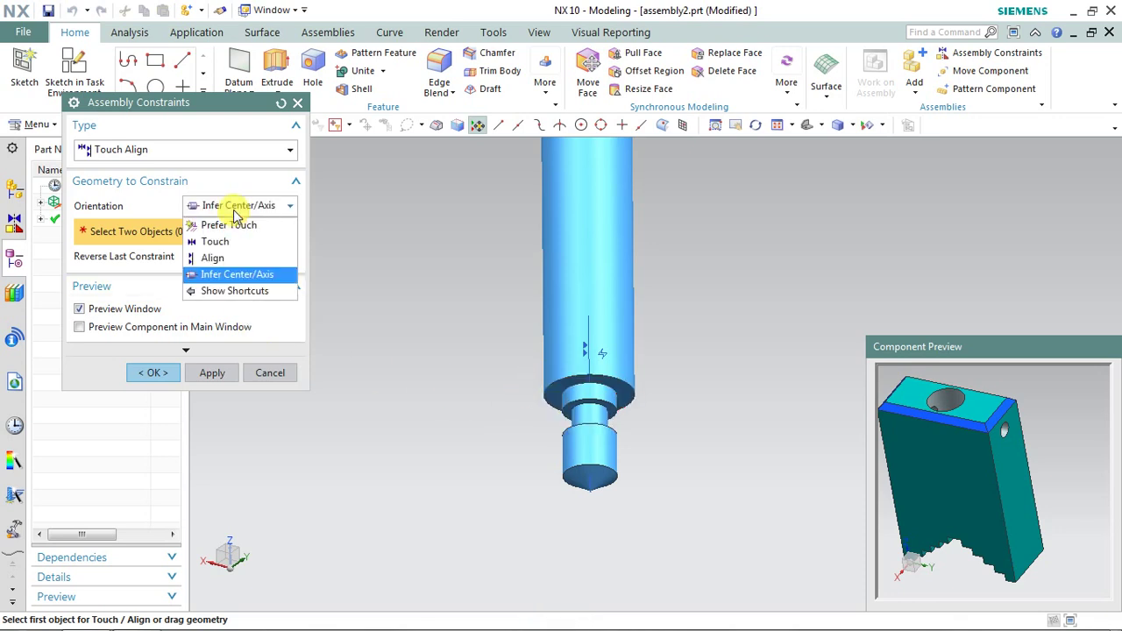
click(219, 241)
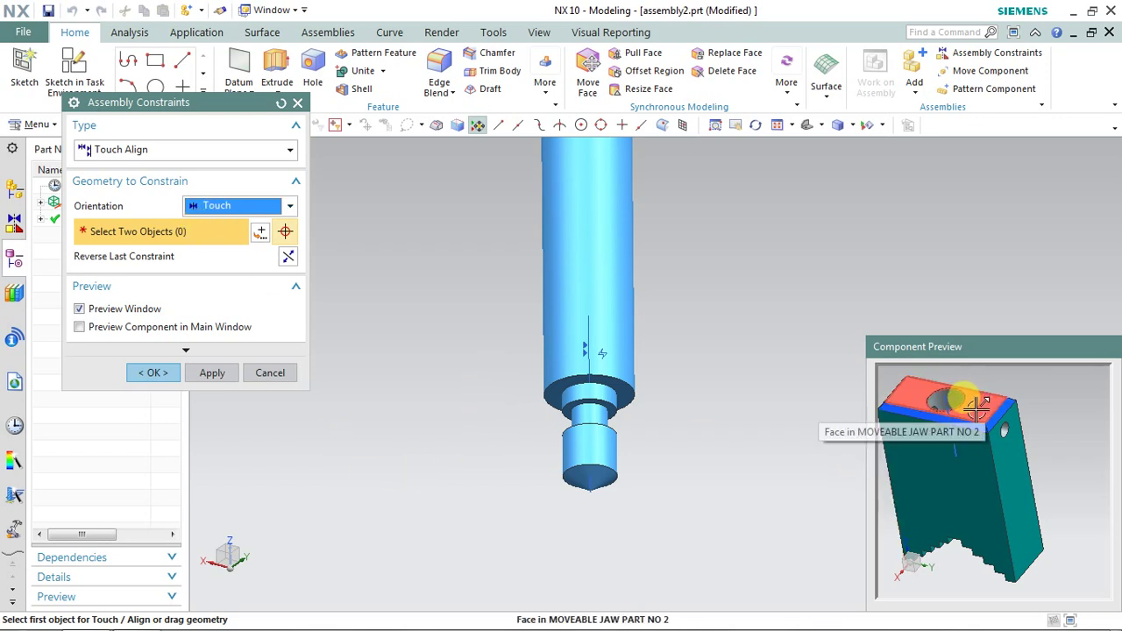
click(975, 408)
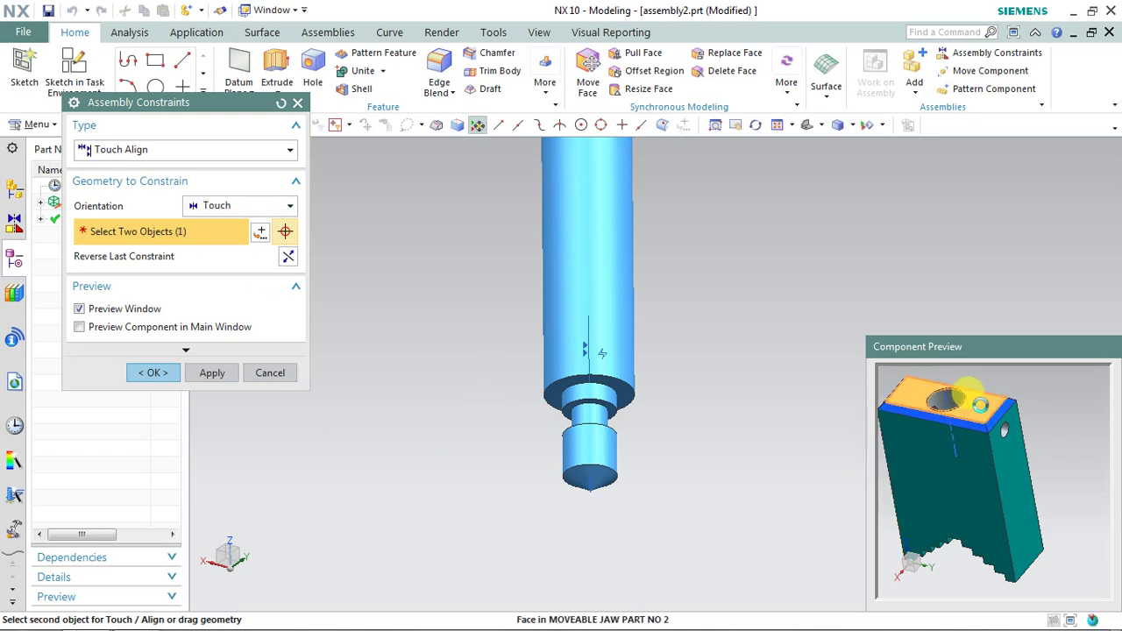
scroll(621, 371, up, 3)
click(638, 375)
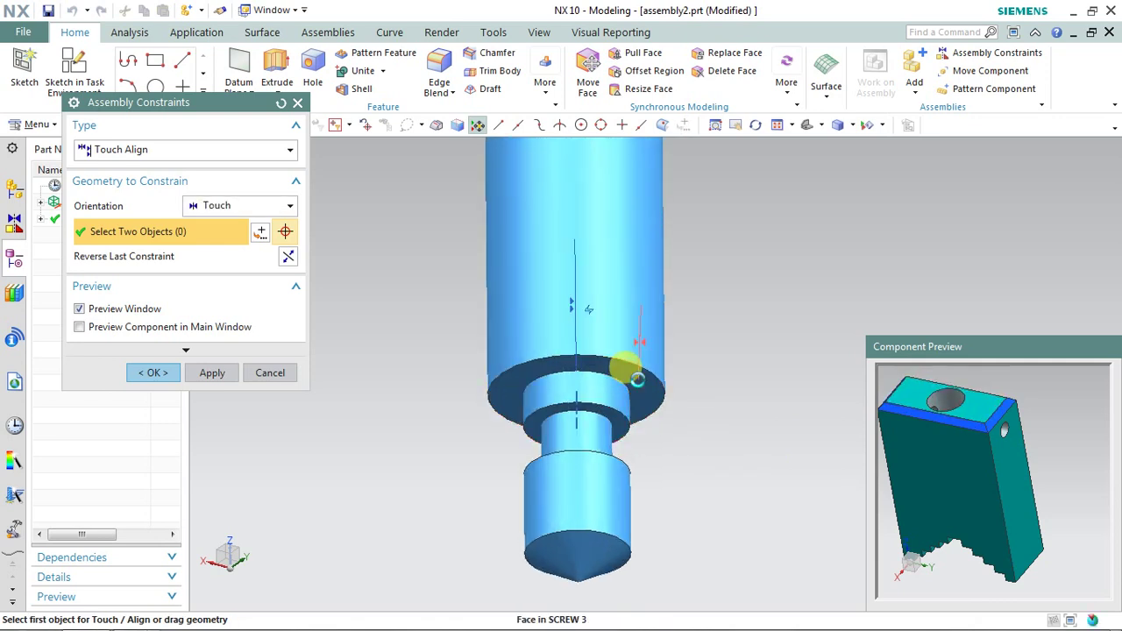
click(270, 373)
scroll(402, 383, down, 3)
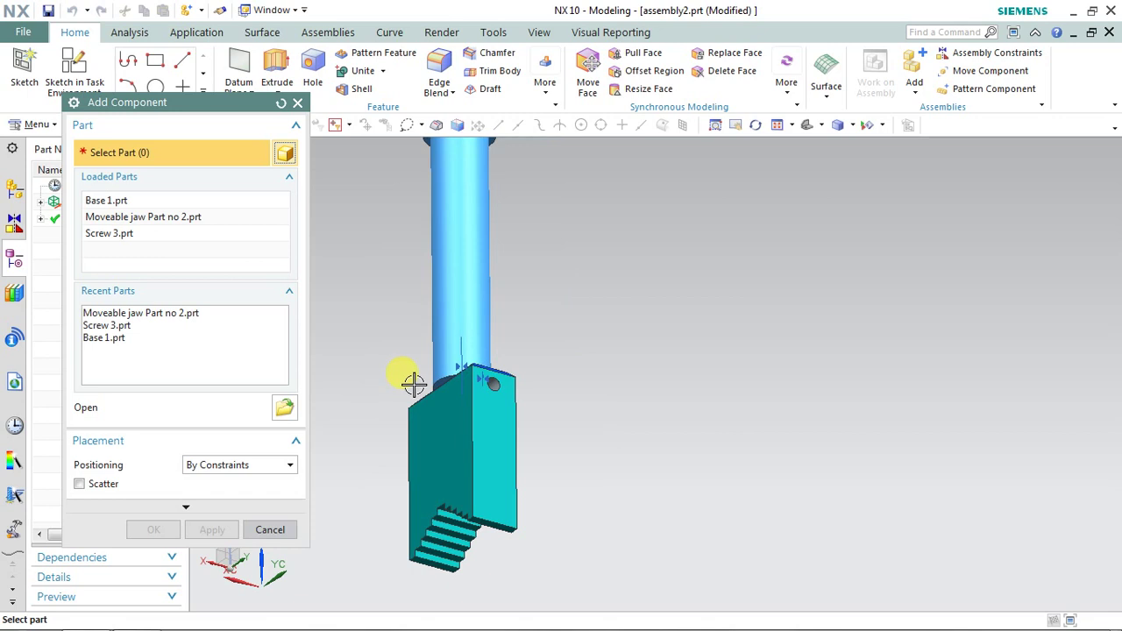
middle_drag(413, 384, 617, 348)
click(269, 529)
scroll(610, 347, down, 3)
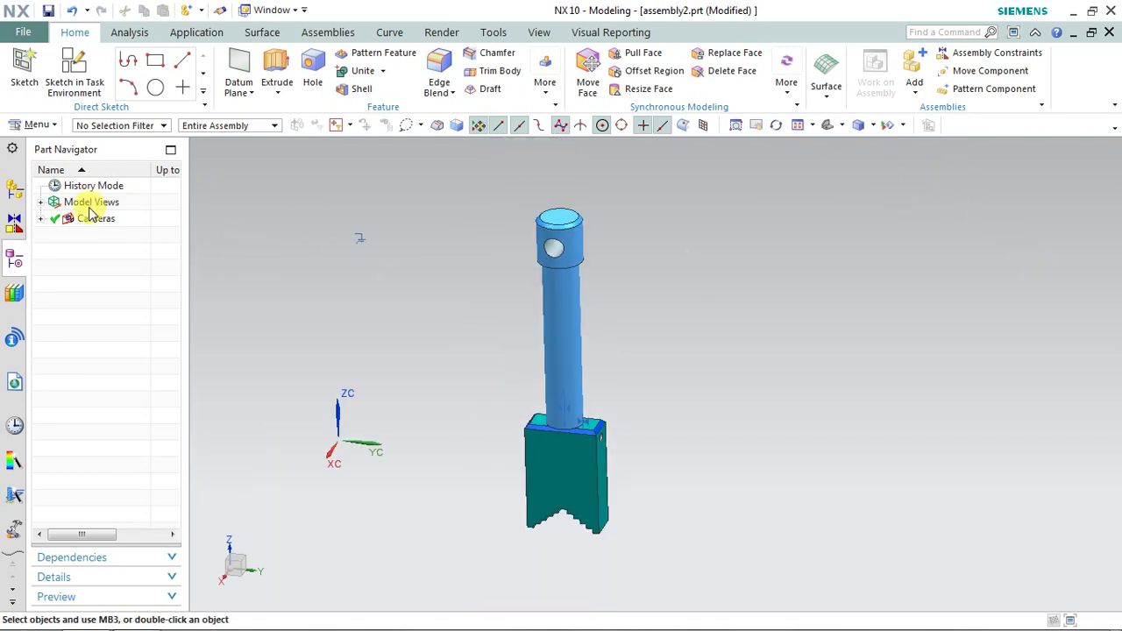
Step: Show the hidden base component again beside the screw and jaw, leaving the move command unused
click(19, 193)
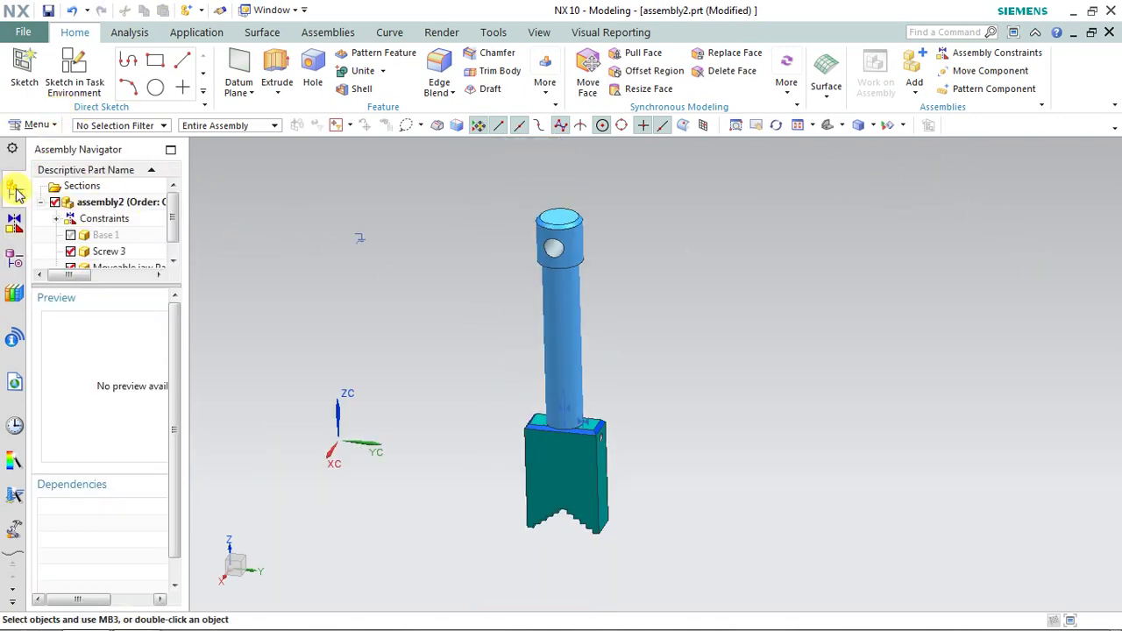
click(70, 236)
middle_drag(397, 286, 614, 295)
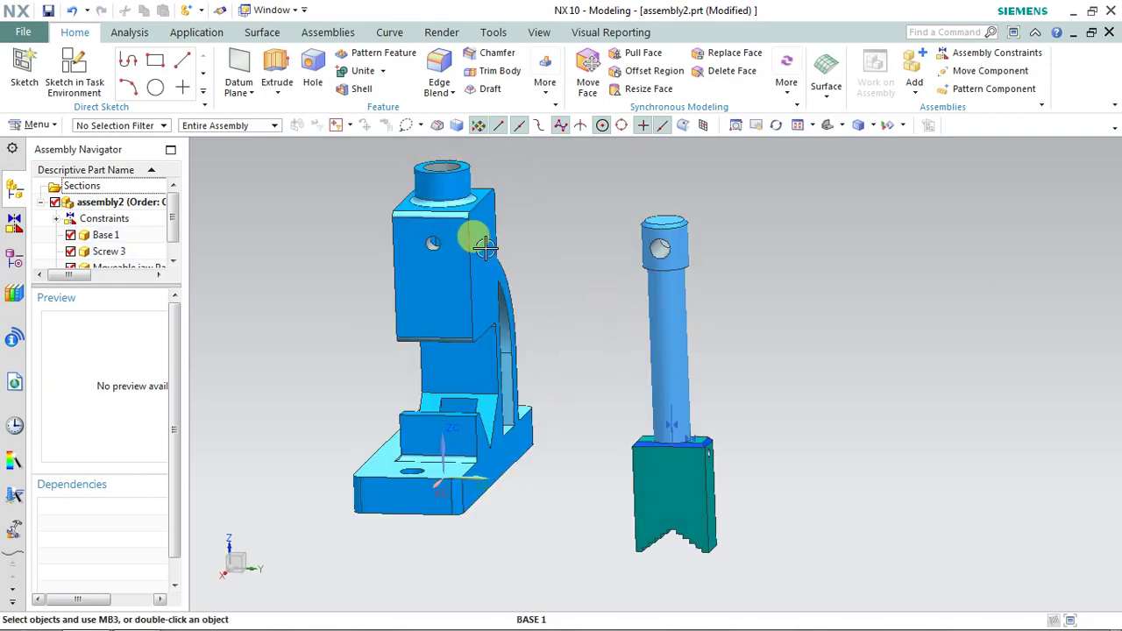
middle_drag(466, 238, 818, 282)
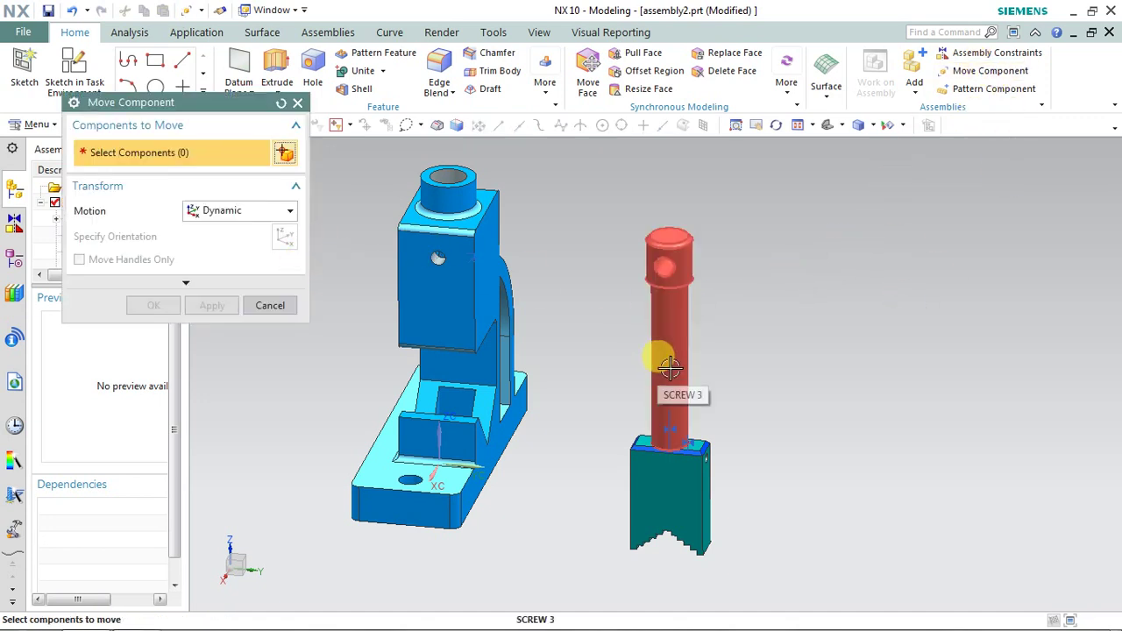
click(260, 305)
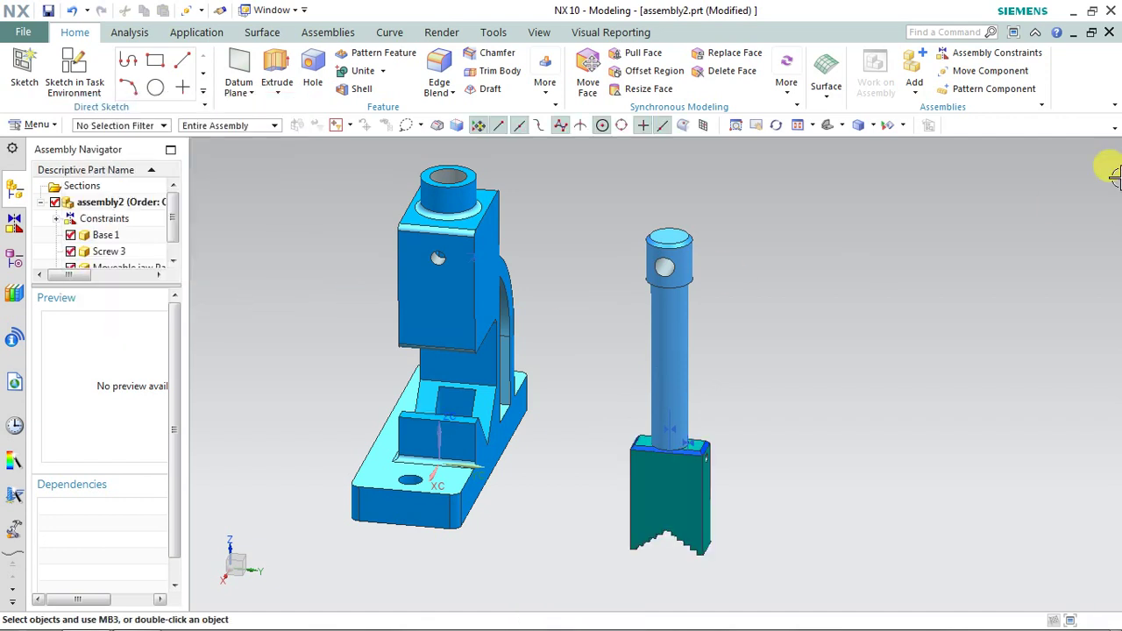
Step: Align the screw shank's axis with the bore in the base's top collar using a Touch Align constraint with Infer Center/Axis orientation
click(945, 52)
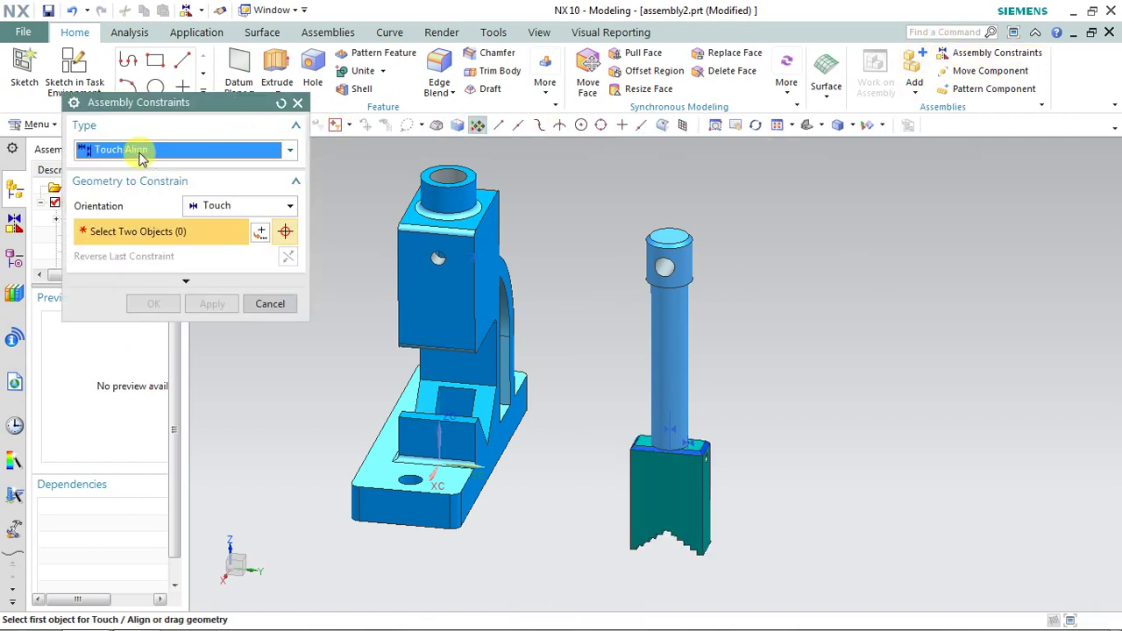
click(253, 209)
click(214, 279)
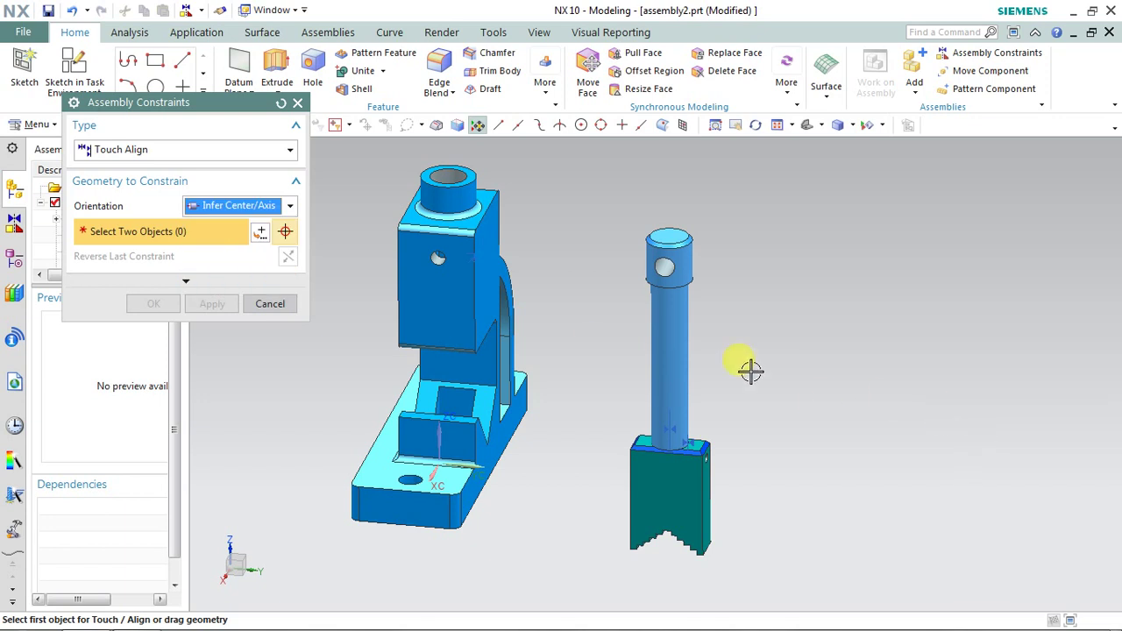
click(671, 322)
scroll(458, 143, down, 3)
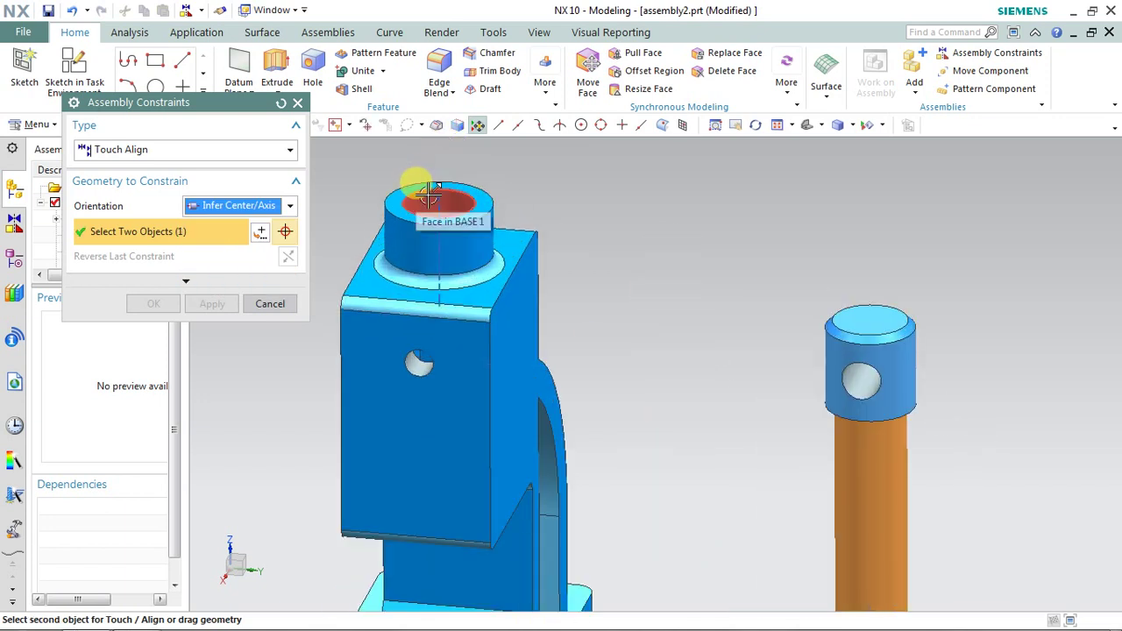
click(430, 194)
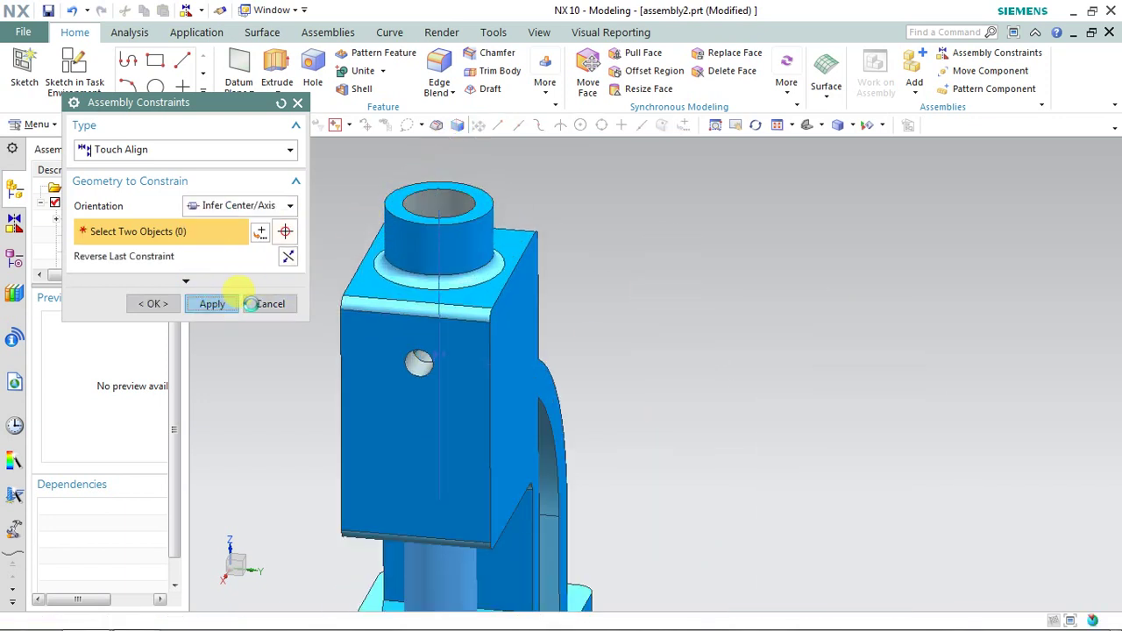
click(263, 304)
Step: Move the screw up along the base's bore to a Z position of about 136 mm, so its head clears the collar
shift+middle_drag(433, 343, 545, 234)
scroll(535, 237, up, 4)
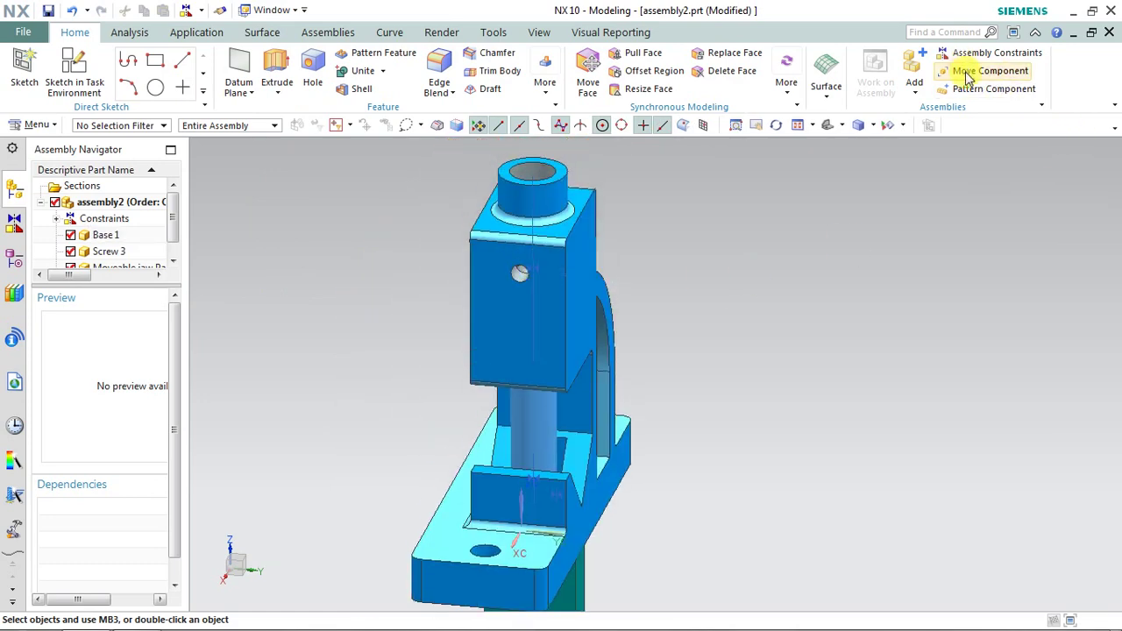
click(536, 434)
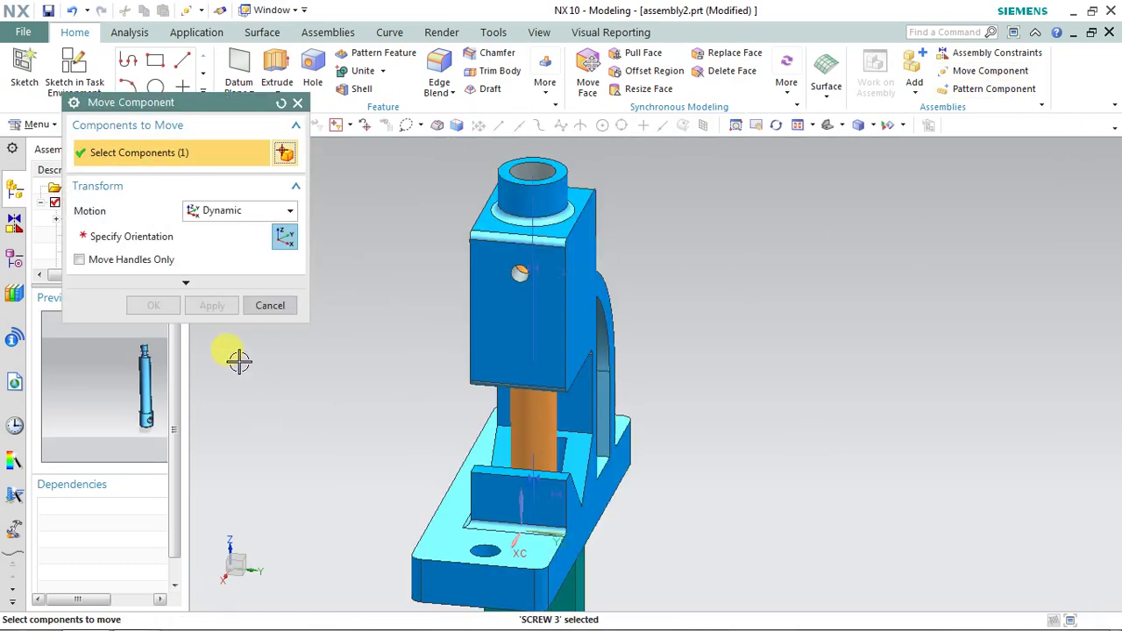
middle_click(227, 298)
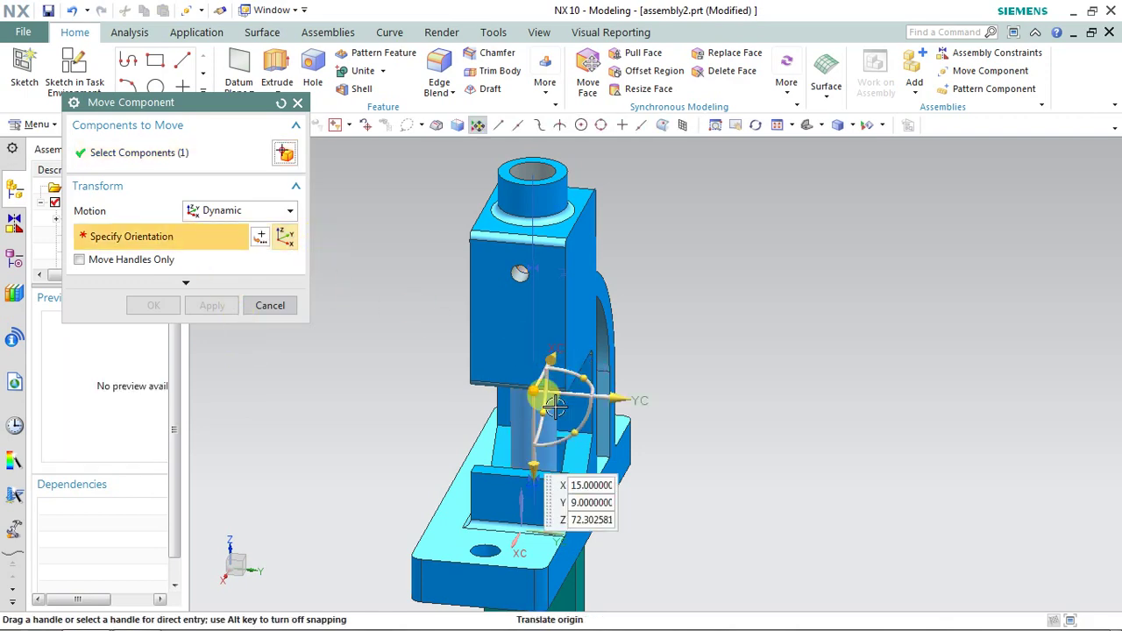
drag(528, 464, 537, 326)
middle_drag(500, 445, 573, 448)
drag(556, 212, 596, 247)
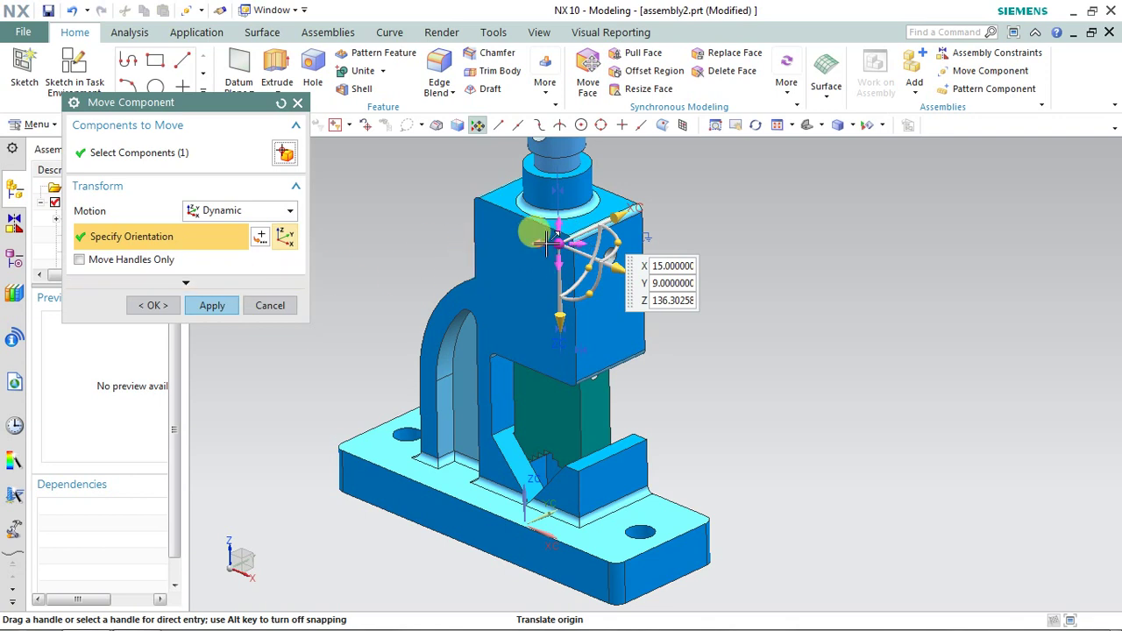
Step: Raise the screw slightly further along its axis, apply the move and close the move command
shift+middle_drag(548, 243, 556, 287)
click(570, 352)
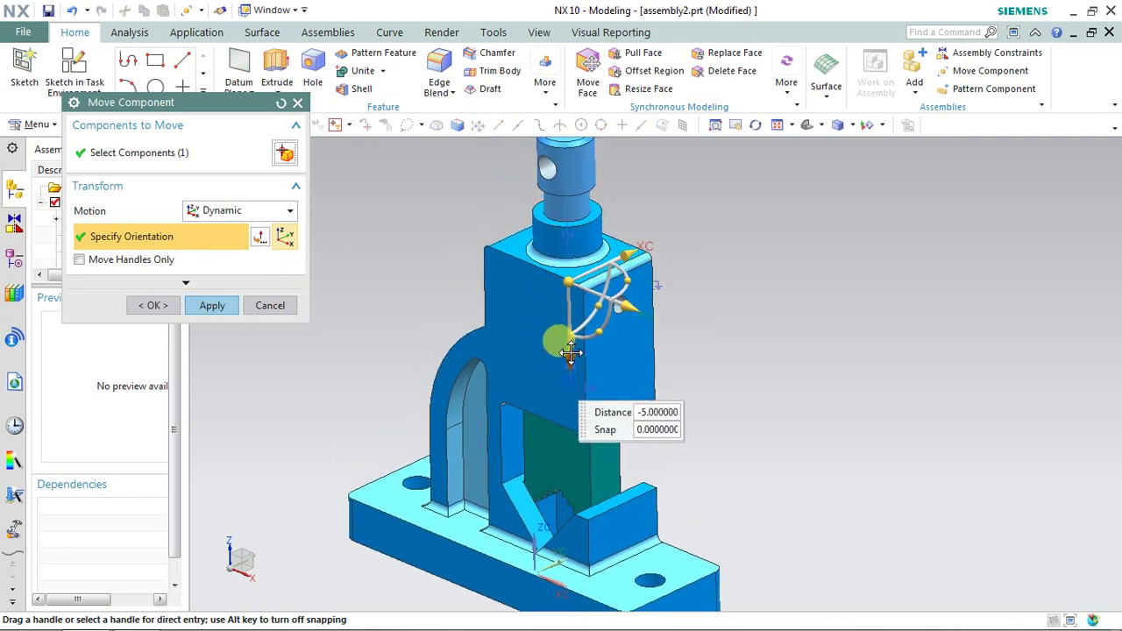
drag(570, 353, 577, 340)
click(213, 307)
click(255, 301)
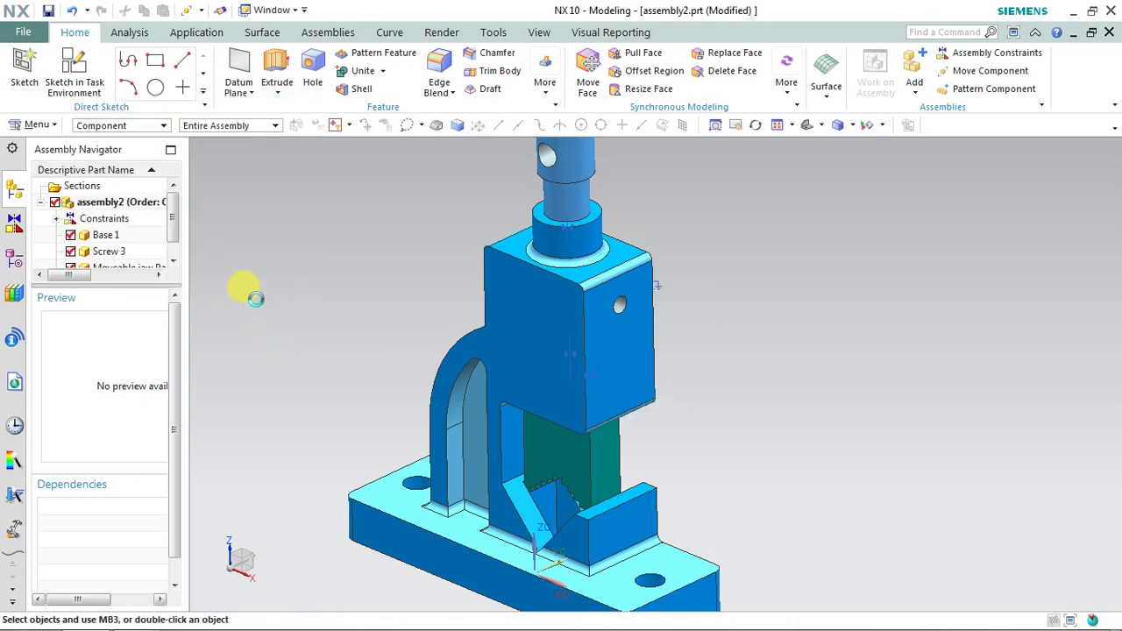
Step: Create a Distance constraint between the ring-shaped underside of the screw head and the top face of the base's collar
middle_drag(926, 336, 584, 253)
scroll(656, 370, up, 3)
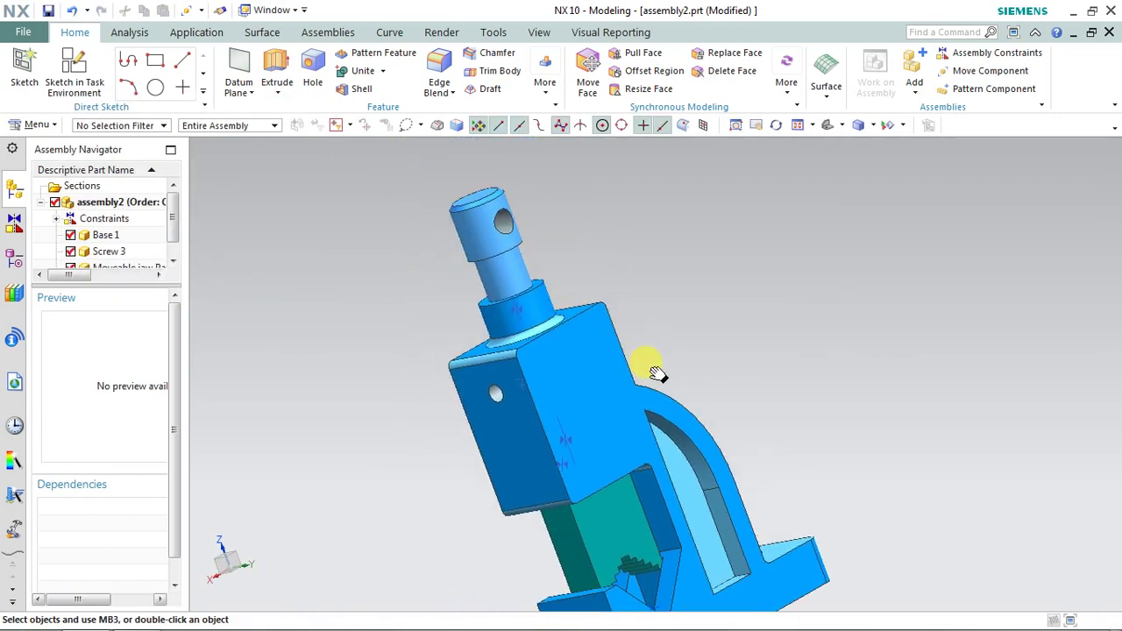
click(973, 53)
click(111, 150)
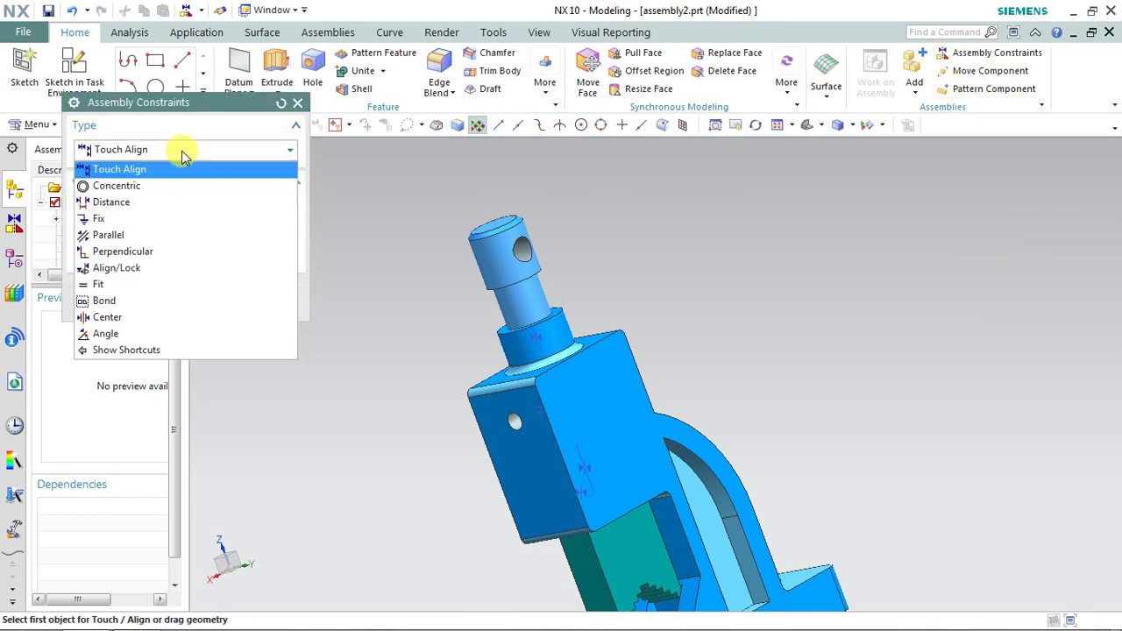
click(98, 203)
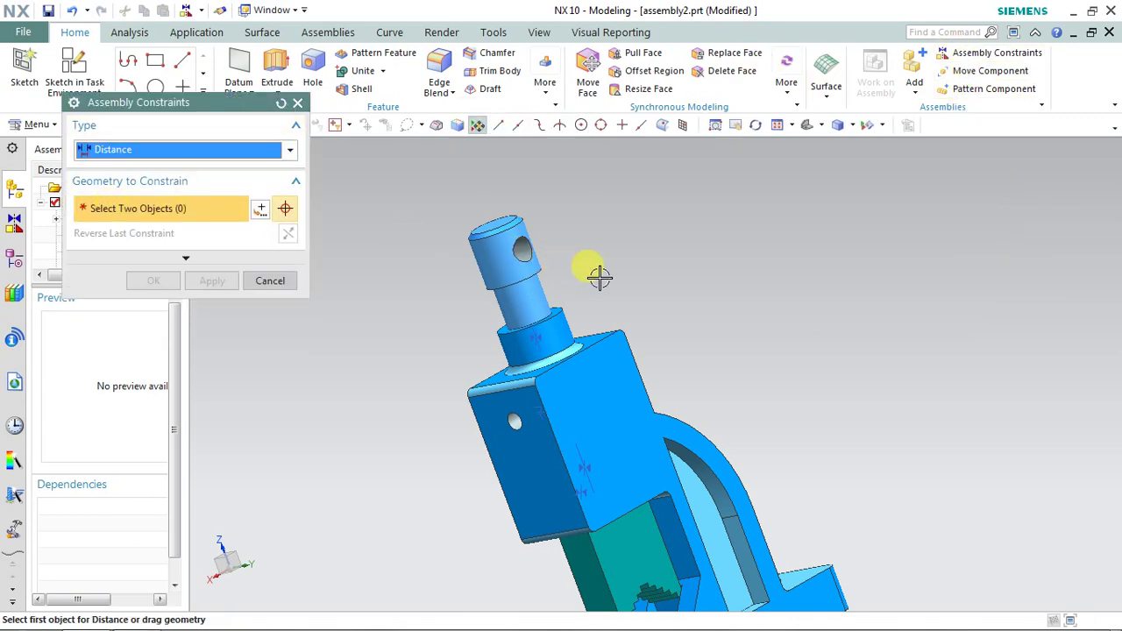
middle_drag(599, 277, 555, 251)
scroll(517, 258, up, 4)
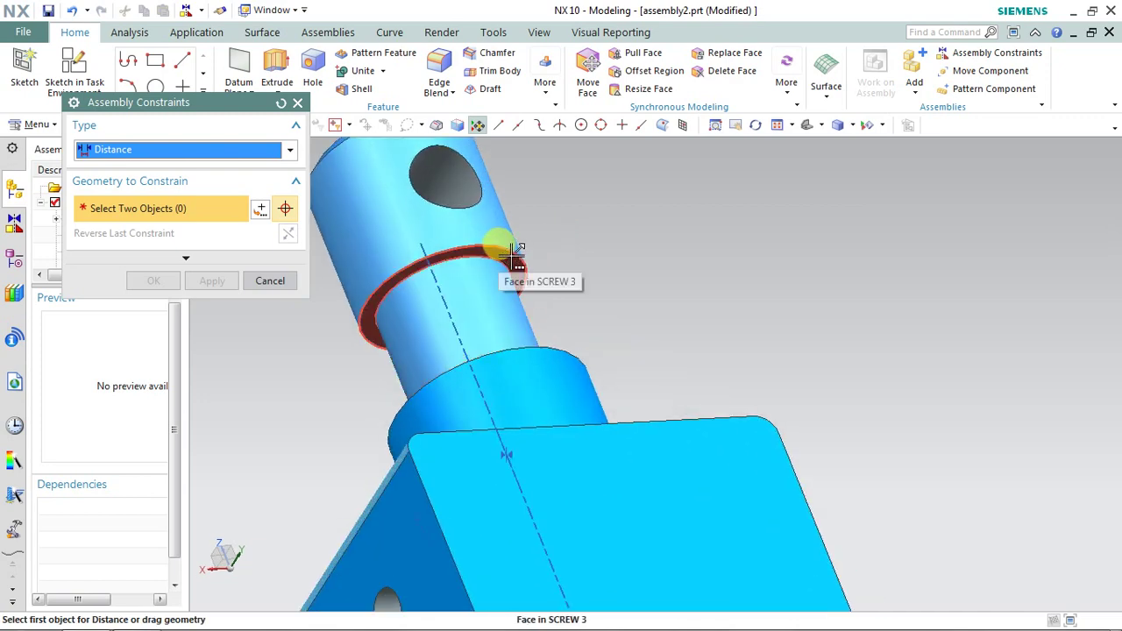
click(516, 253)
click(575, 264)
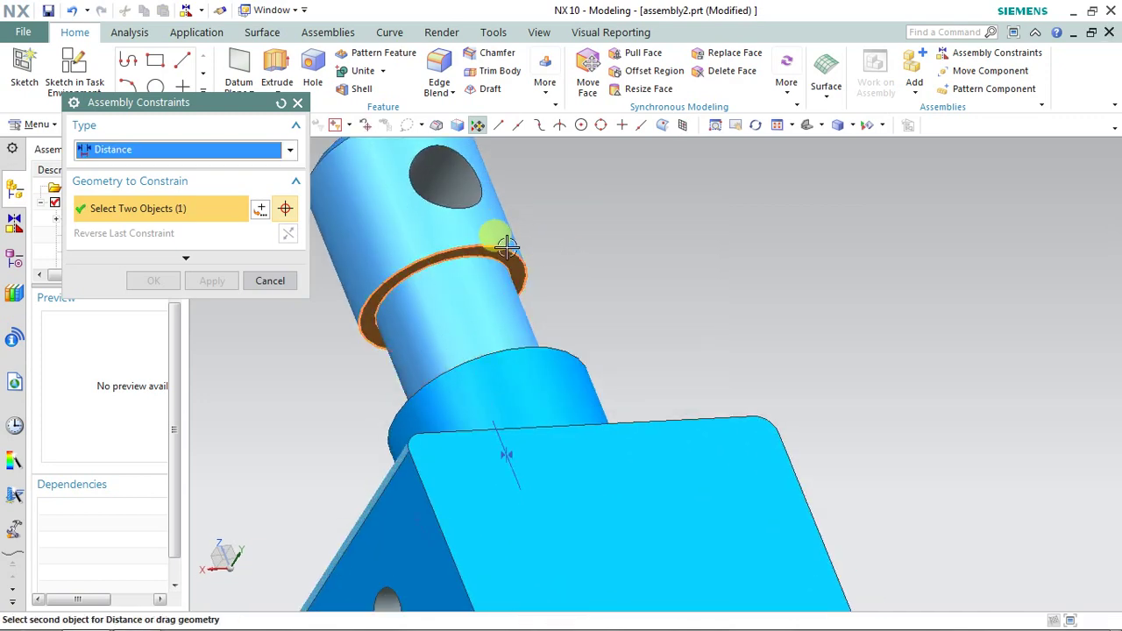
middle_drag(491, 241, 517, 114)
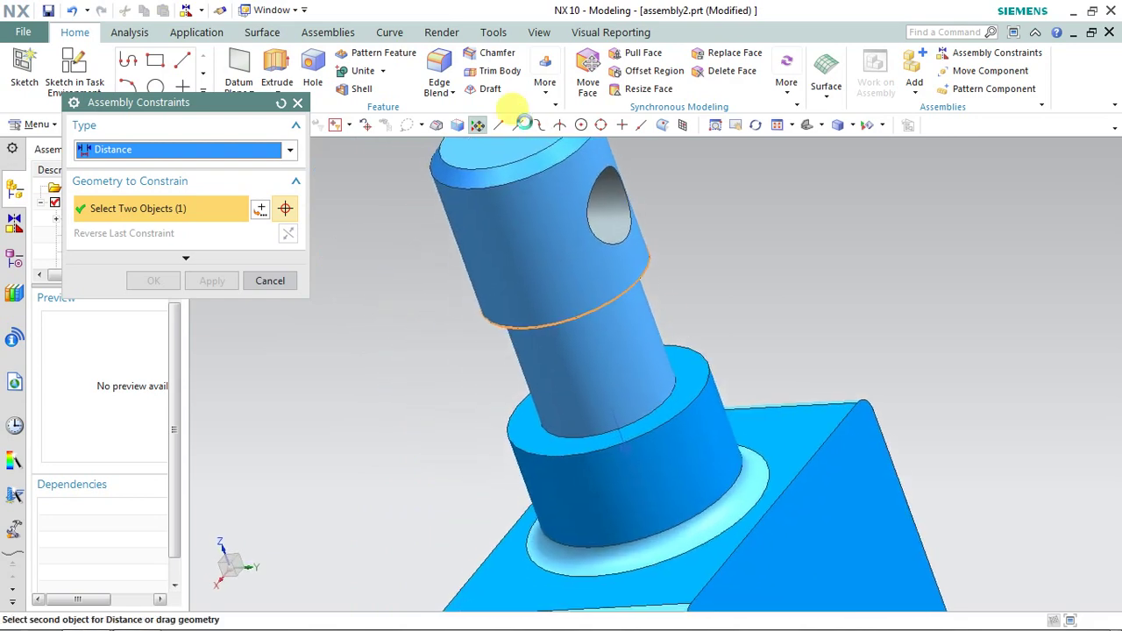
click(683, 361)
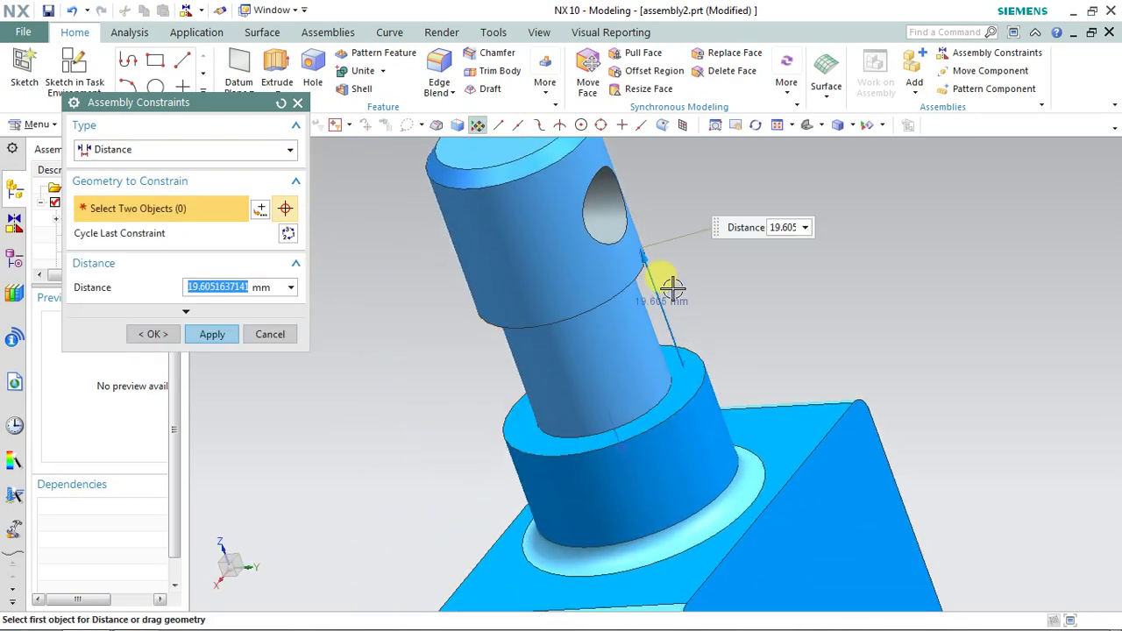
Step: Accept the distance constraint at about 19.605 mm and finish constraining the screw to the base
scroll(686, 302, down, 4)
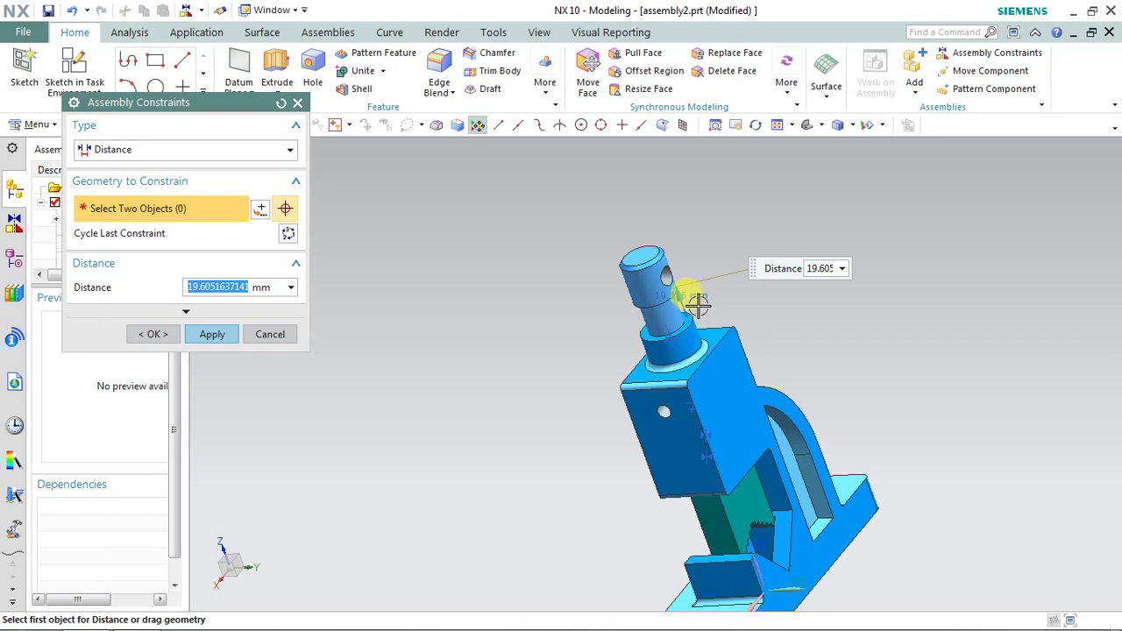
scroll(697, 305, up, 3)
middle_drag(672, 295, 729, 343)
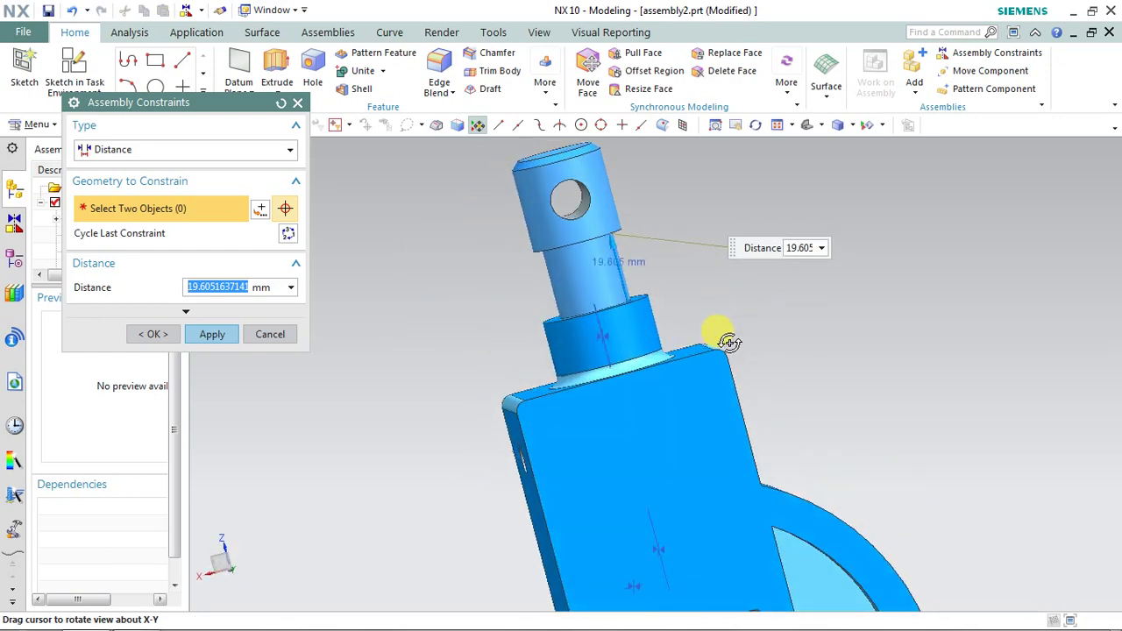
middle_drag(623, 232, 644, 250)
middle_drag(688, 407, 853, 243)
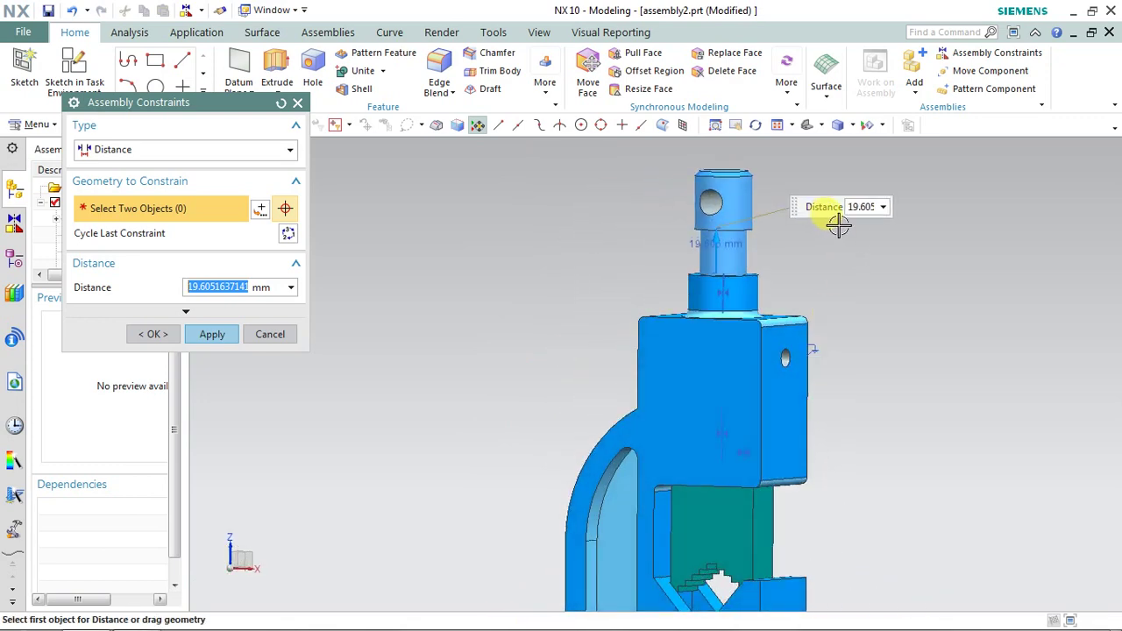
click(215, 334)
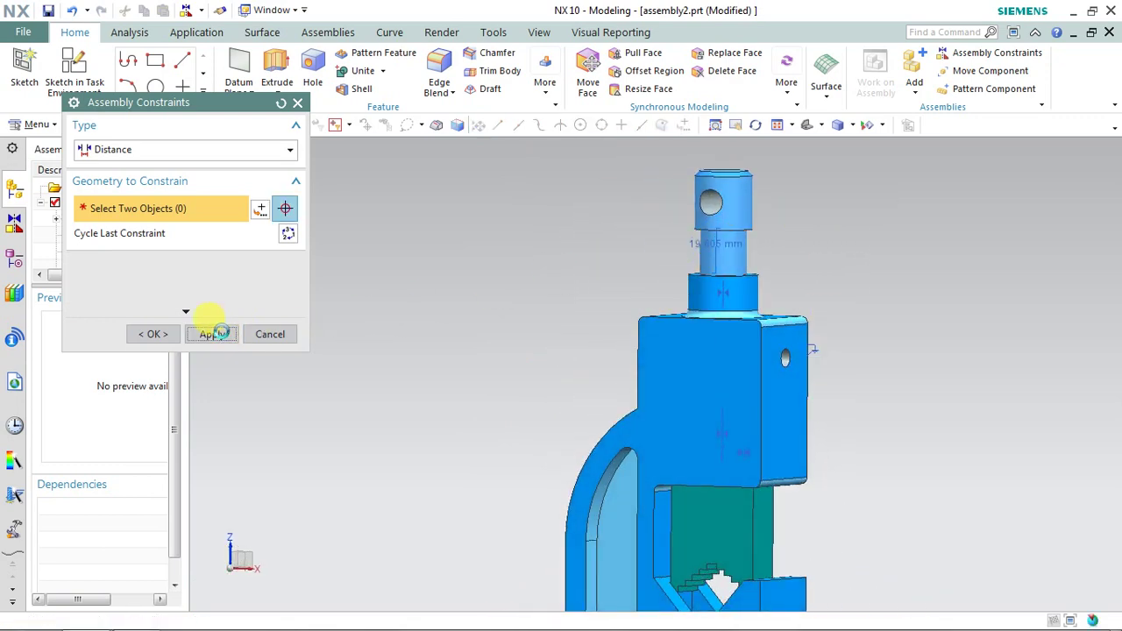
click(268, 279)
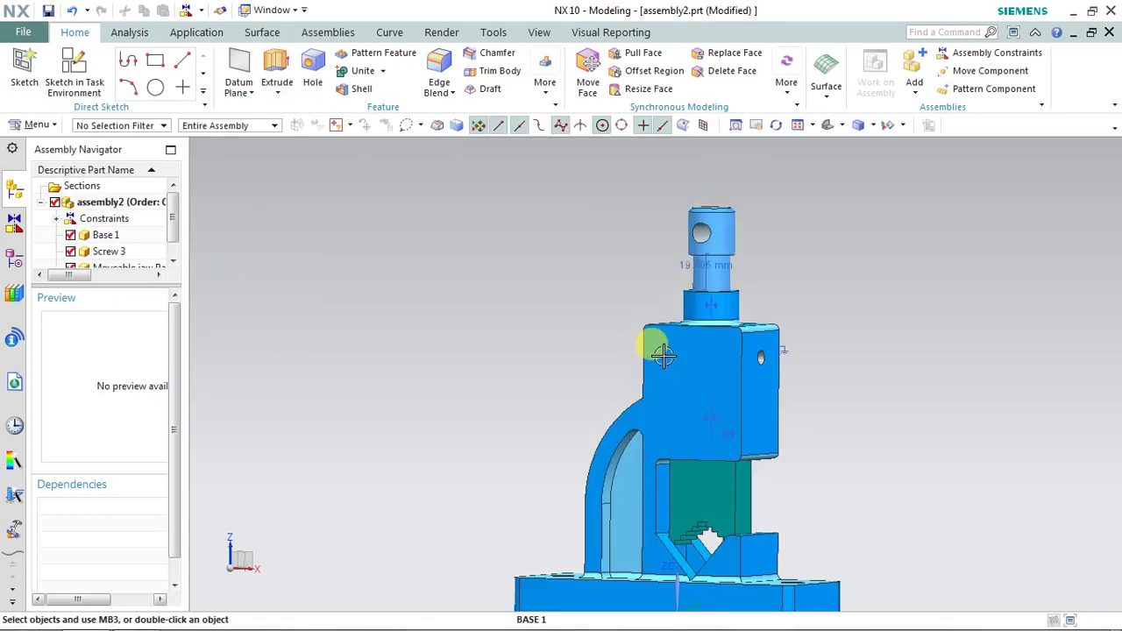
Step: Add the Handle 4 part file to the assembly, positioned by constraints
middle_drag(646, 339, 519, 368)
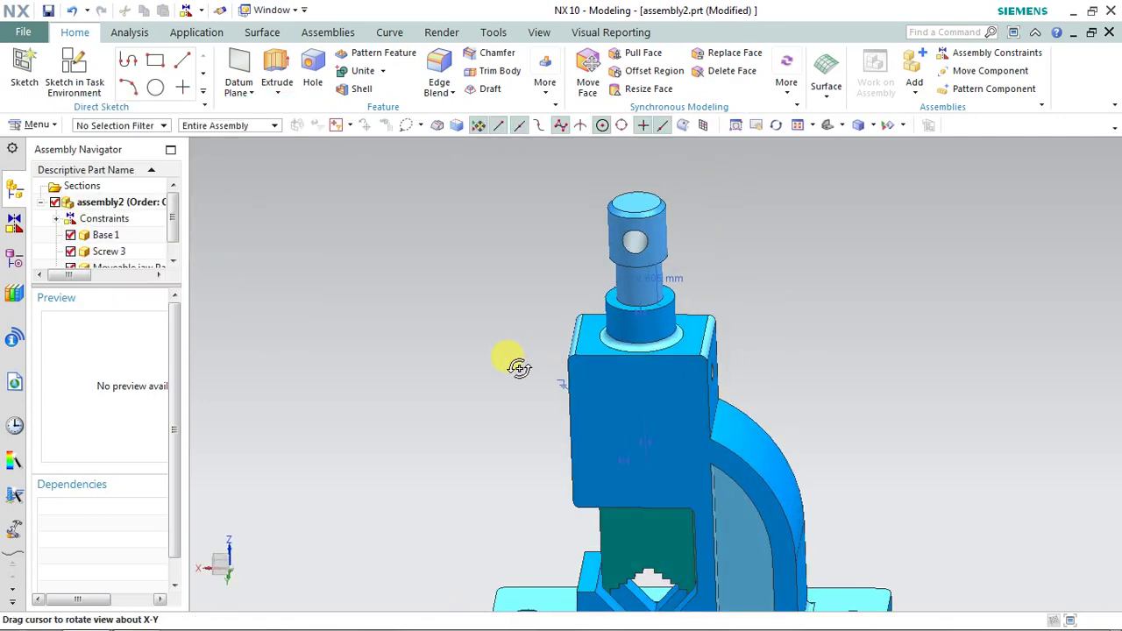
click(914, 66)
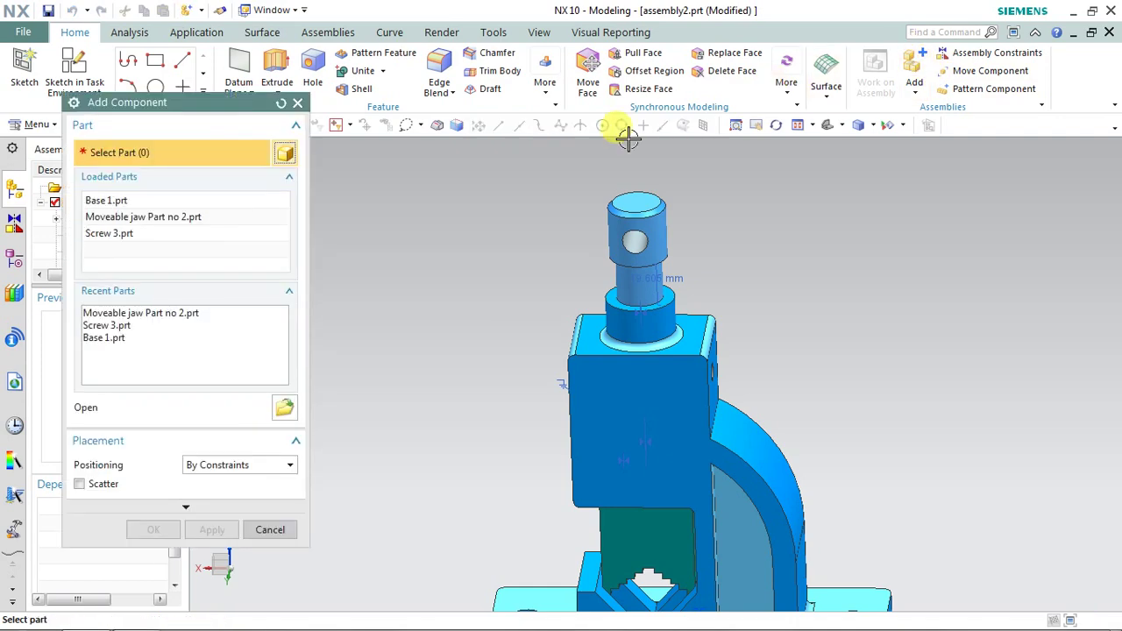
click(284, 405)
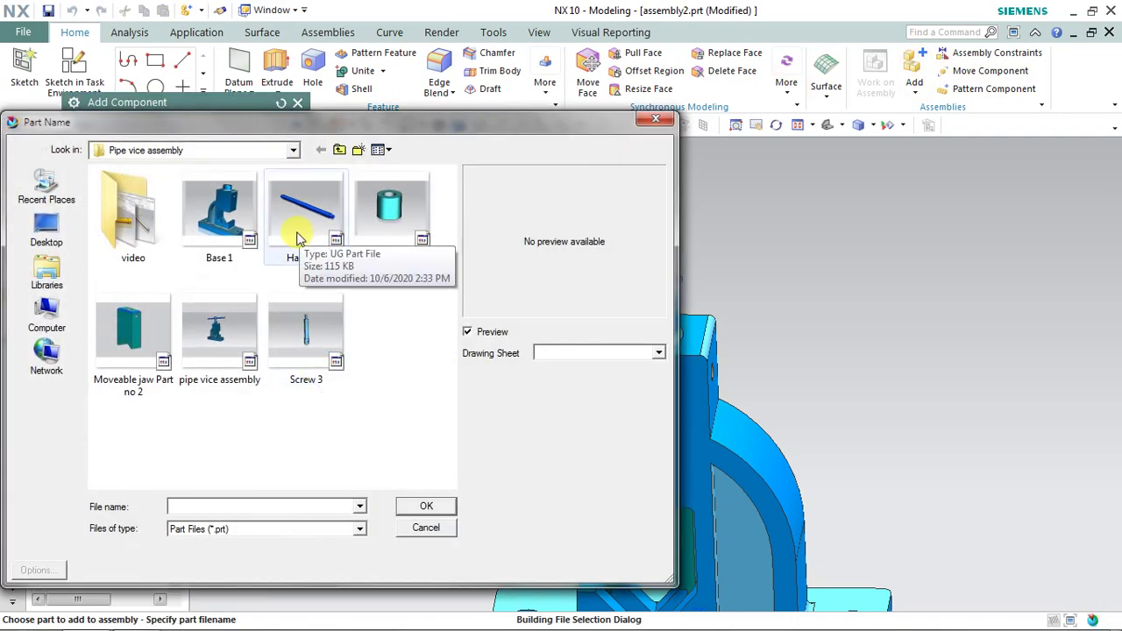
click(305, 229)
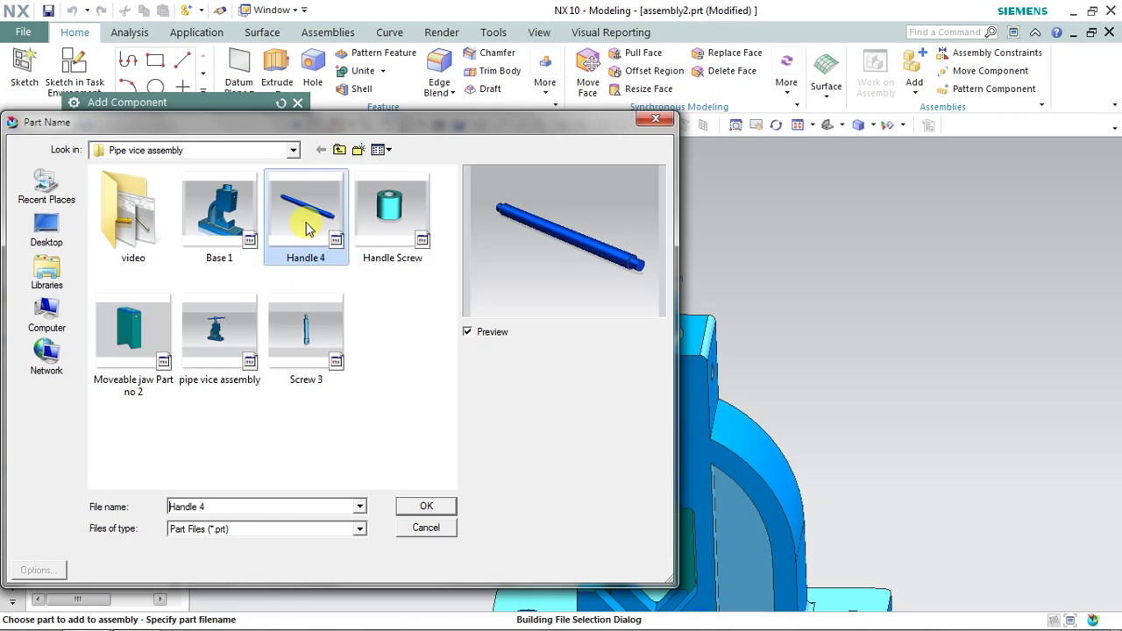
click(419, 507)
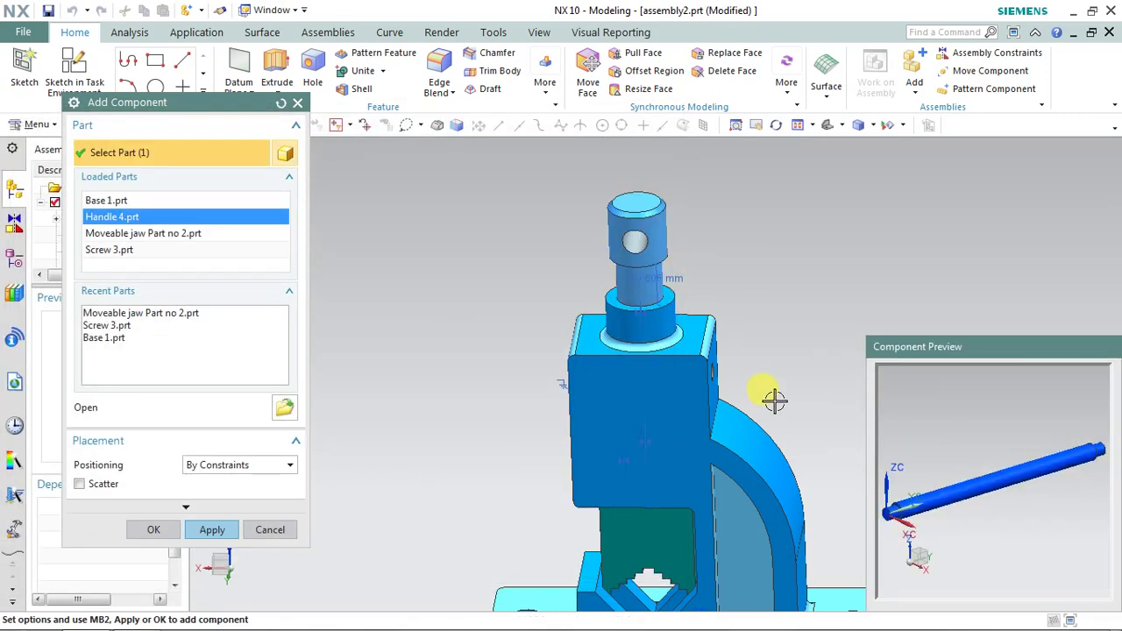
middle_drag(775, 403, 729, 396)
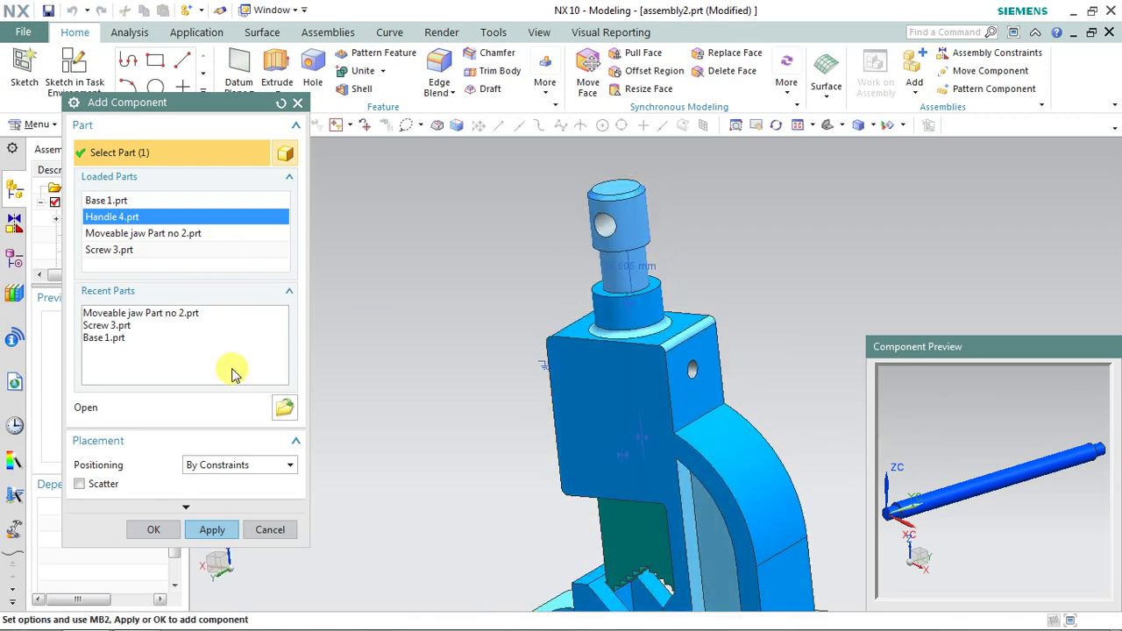
click(286, 408)
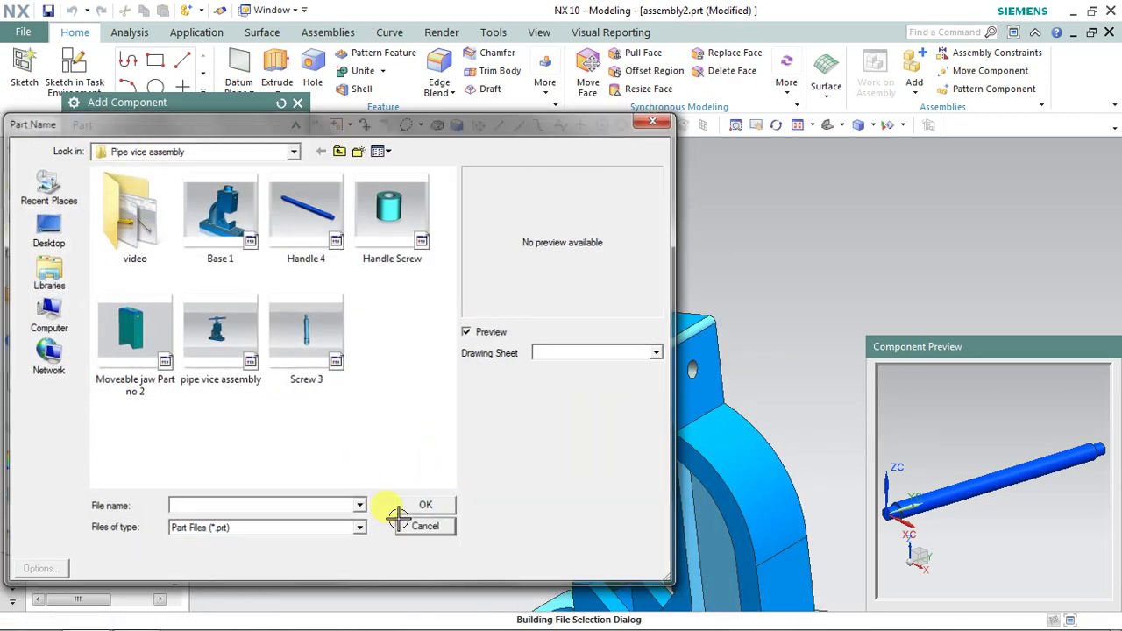
click(413, 526)
click(211, 528)
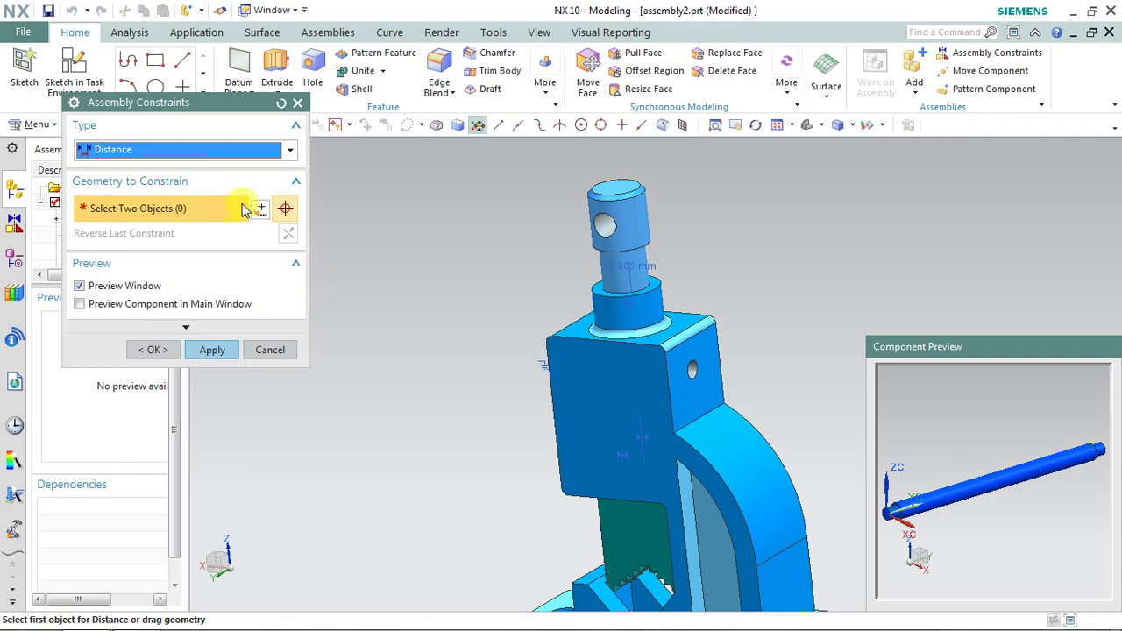
Step: Align the handle's centerline with the cross hole in the screw head using Touch Align with Infer Center/Axis, and finish adding the handle
click(200, 156)
click(268, 170)
click(226, 205)
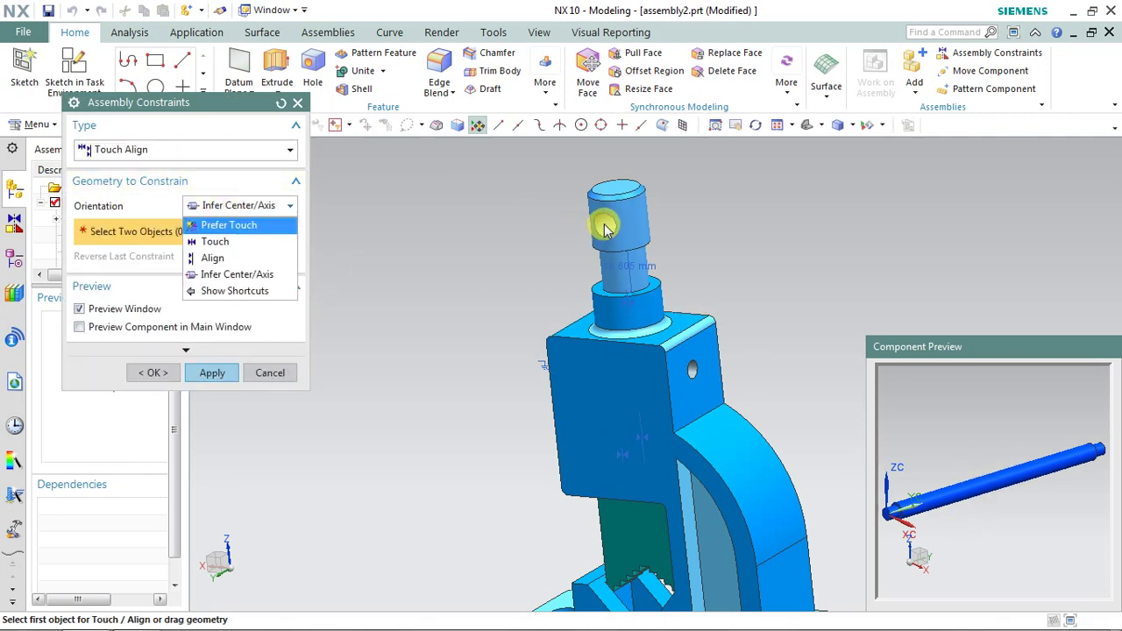
click(210, 275)
scroll(1055, 543, up, 3)
click(954, 410)
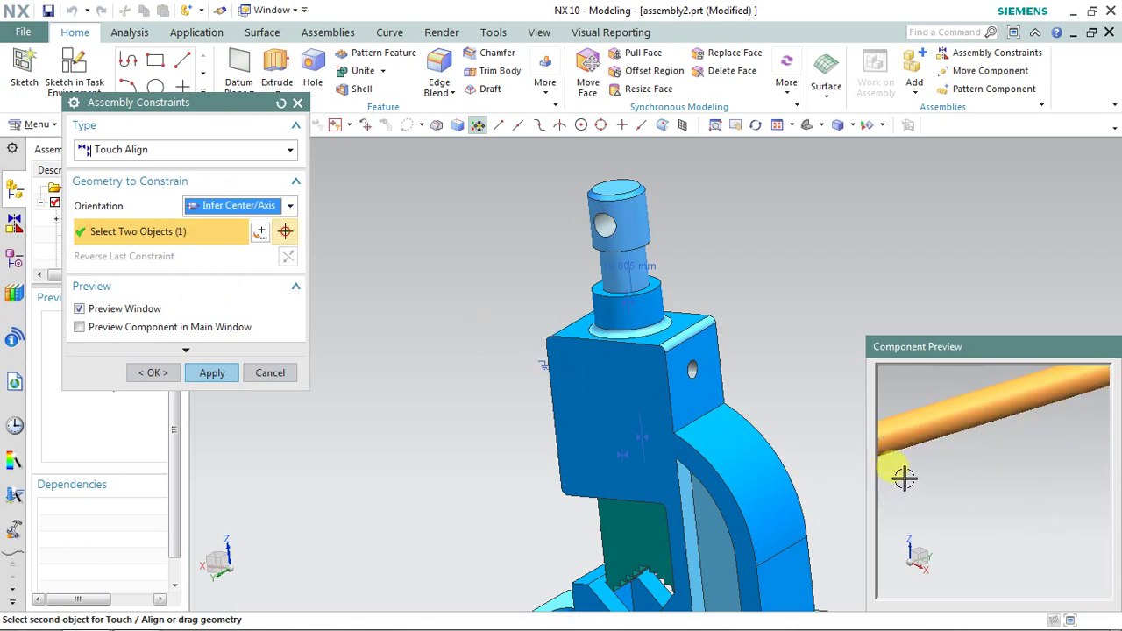
scroll(614, 223, up, 2)
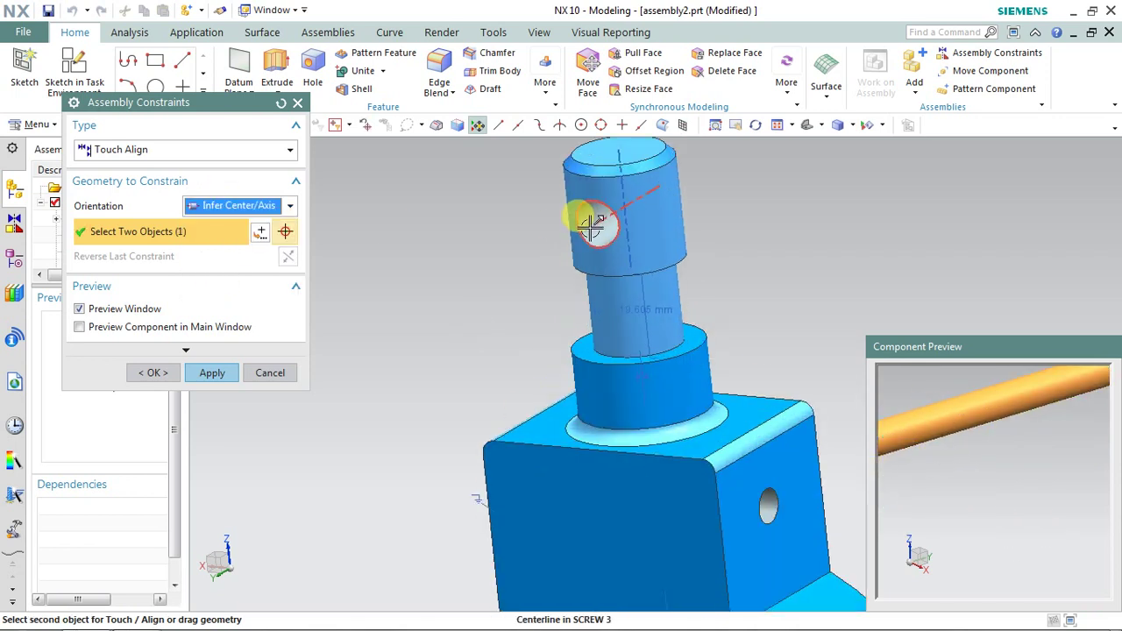
click(600, 228)
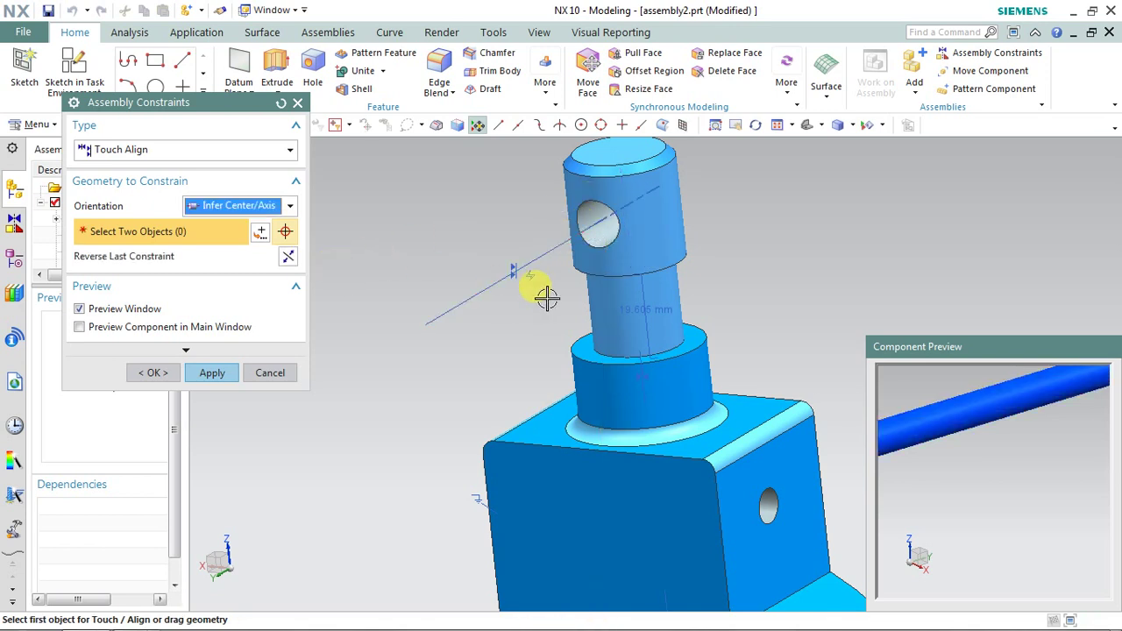
scroll(546, 298, down, 2)
click(211, 372)
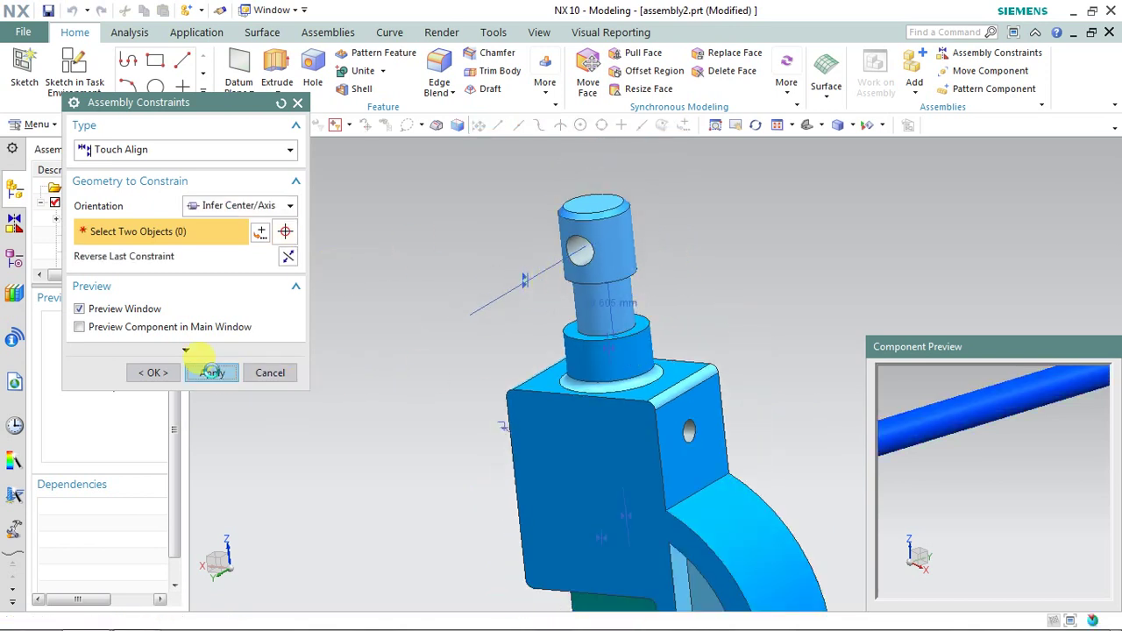
click(152, 373)
middle_drag(501, 377, 521, 364)
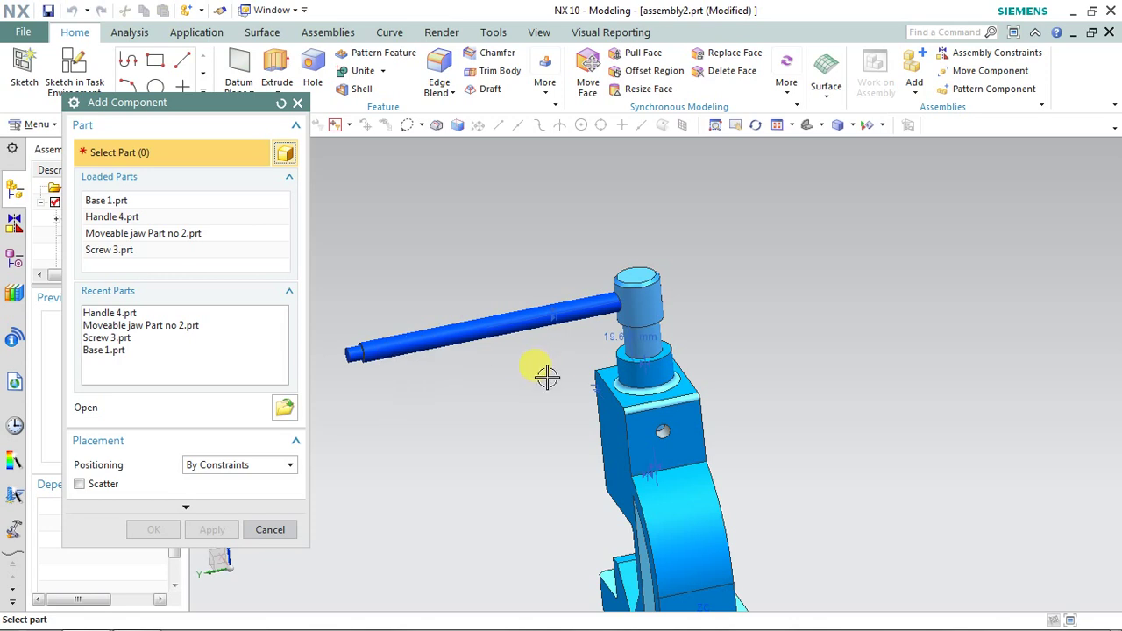
click(269, 530)
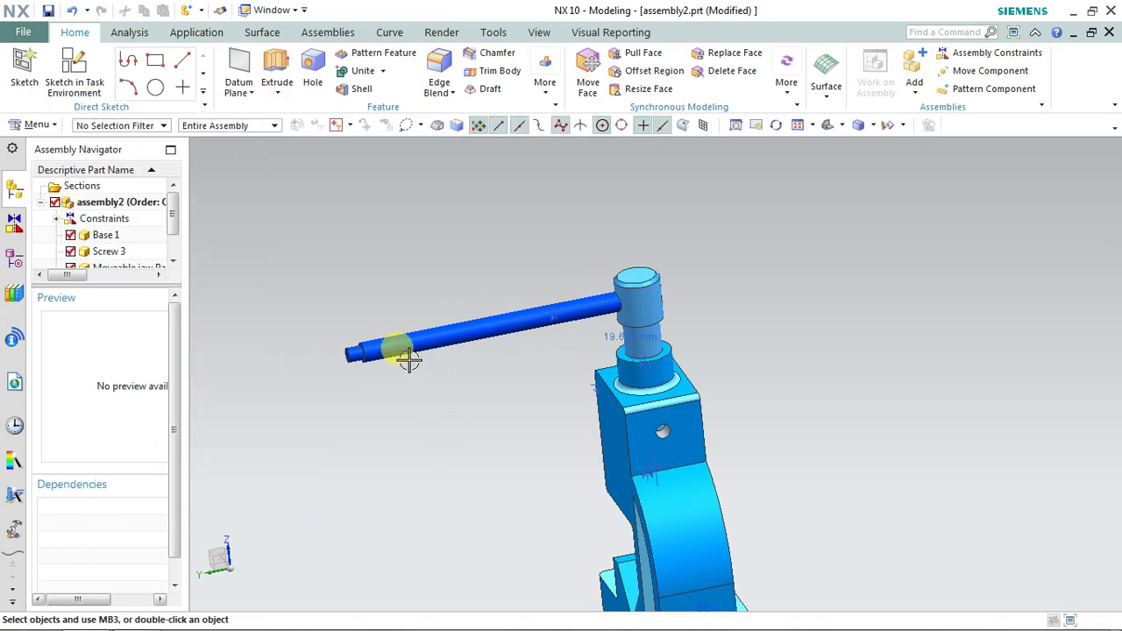
Step: Slide the handle dynamically along its axis through the screw head to about Y 11, and apply the move
click(964, 72)
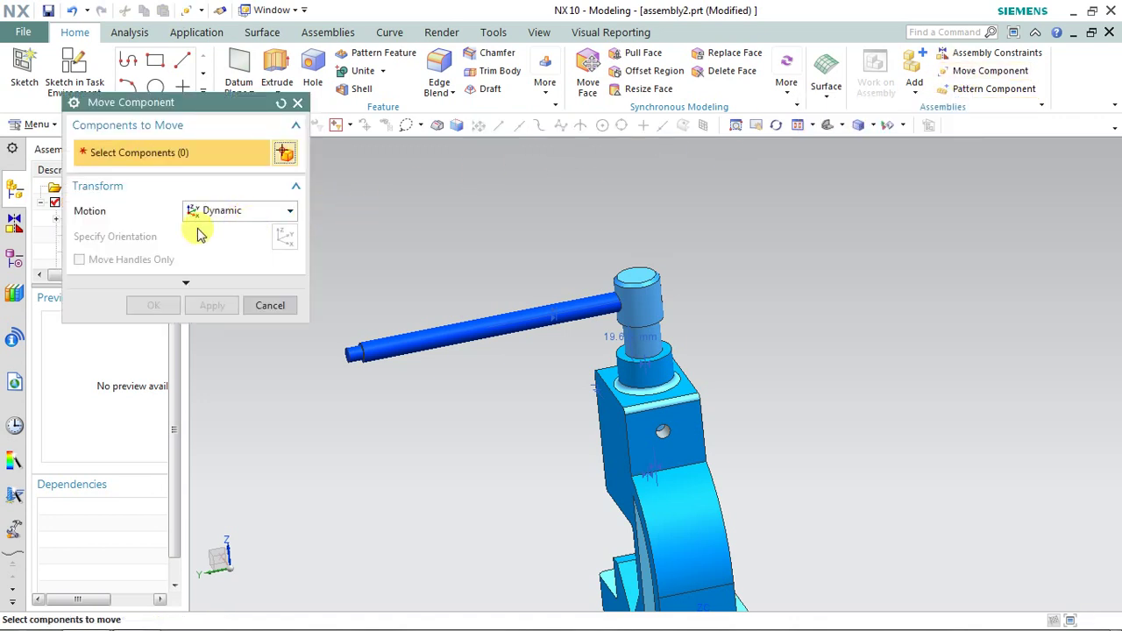
click(406, 342)
click(131, 237)
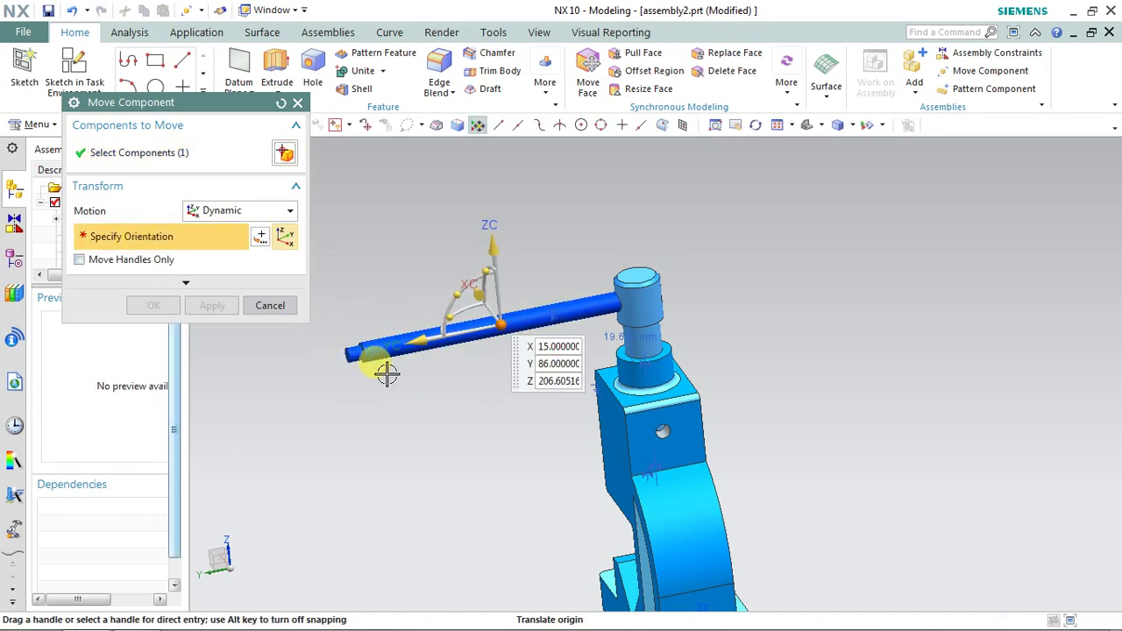
drag(400, 325, 569, 334)
middle_drag(805, 379, 779, 366)
mouse_move(538, 303)
mouse_down()
mouse_move(549, 304)
mouse_move(538, 289)
mouse_up()
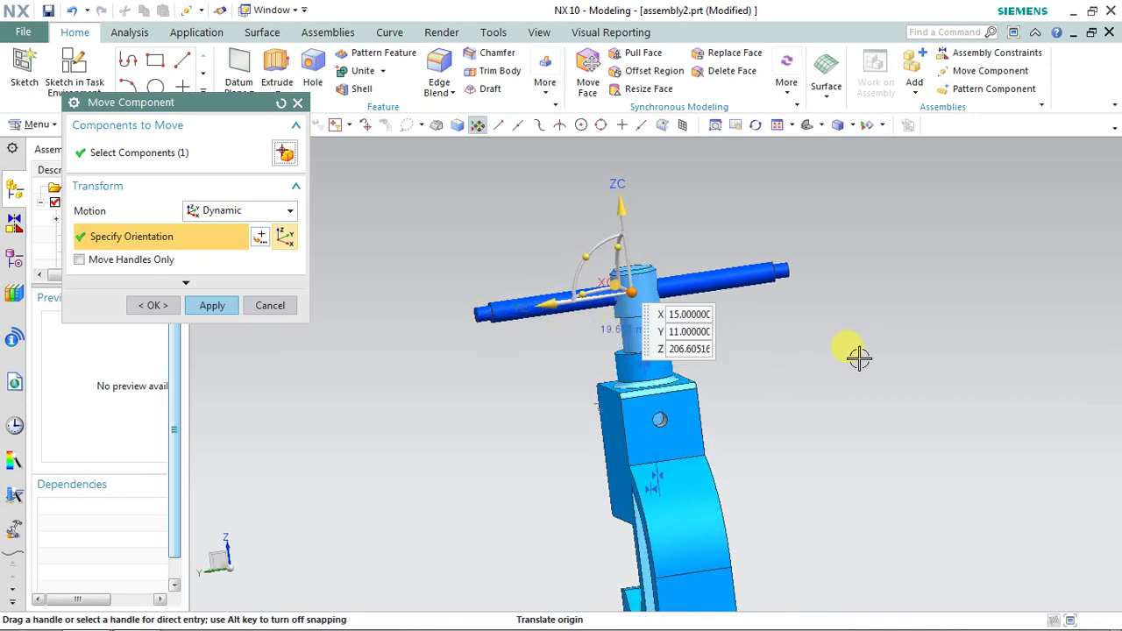
middle_drag(859, 356, 851, 368)
click(212, 305)
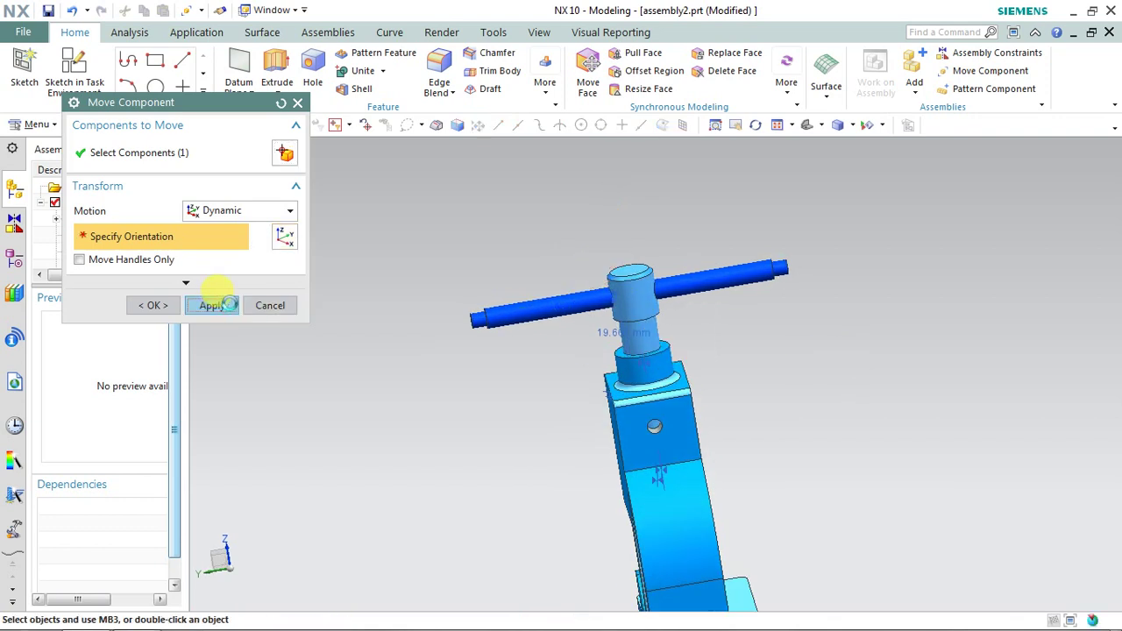
click(275, 306)
middle_drag(271, 298, 718, 240)
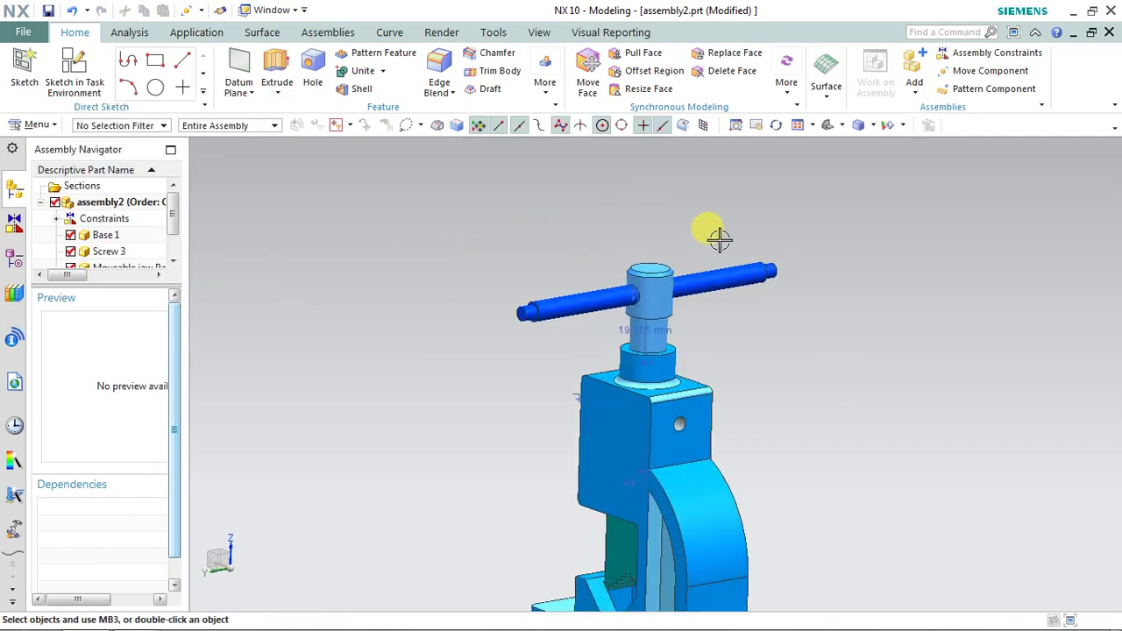
Step: Add a 75 mm Distance constraint between the handle's end face and the screw head, and close the constraint command
click(997, 52)
scroll(601, 255, up, 4)
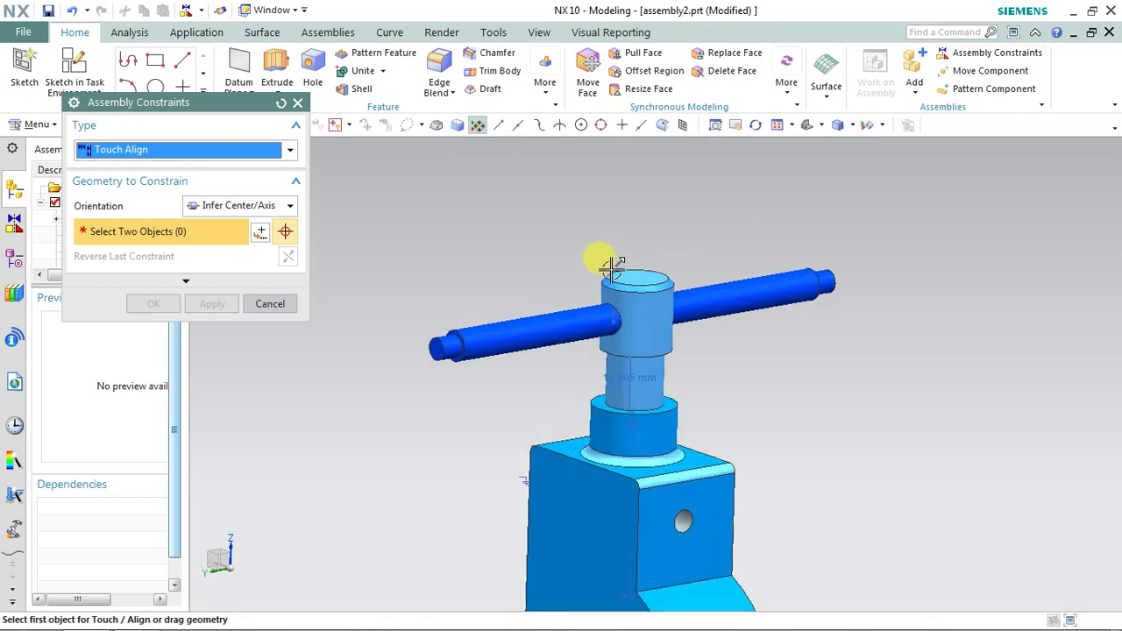
click(206, 150)
click(111, 201)
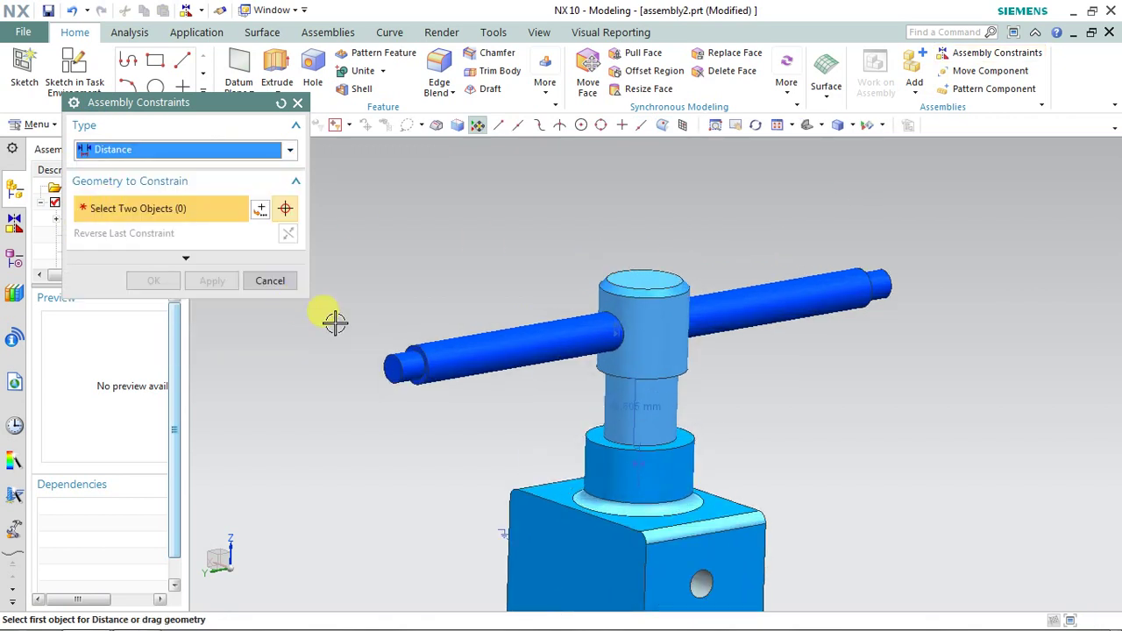
scroll(361, 388, up, 2)
click(408, 356)
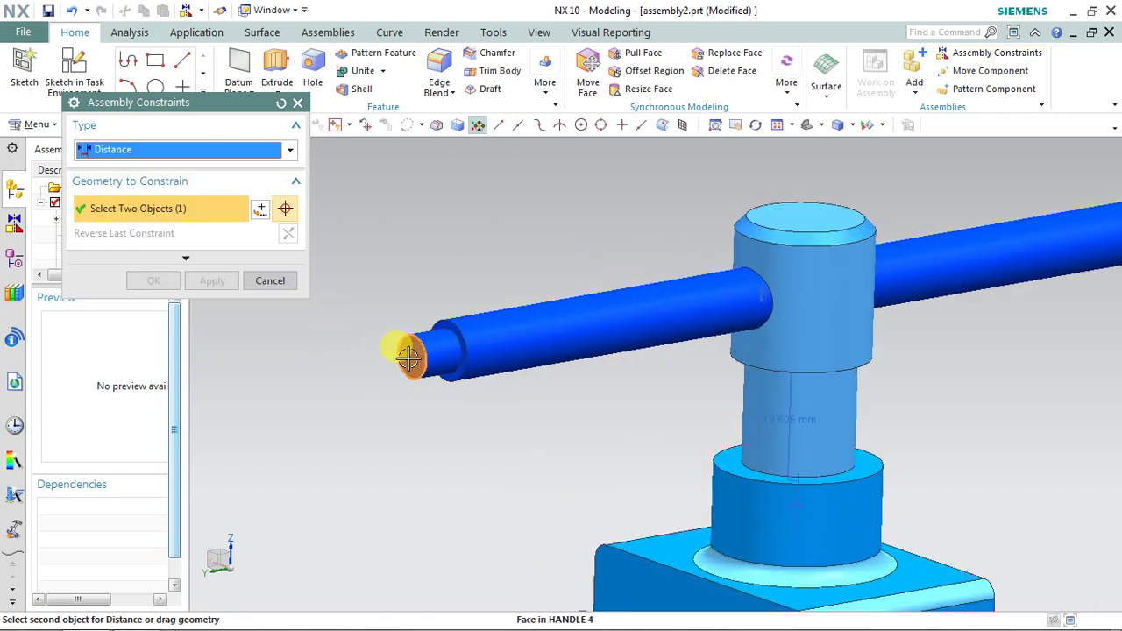
click(734, 262)
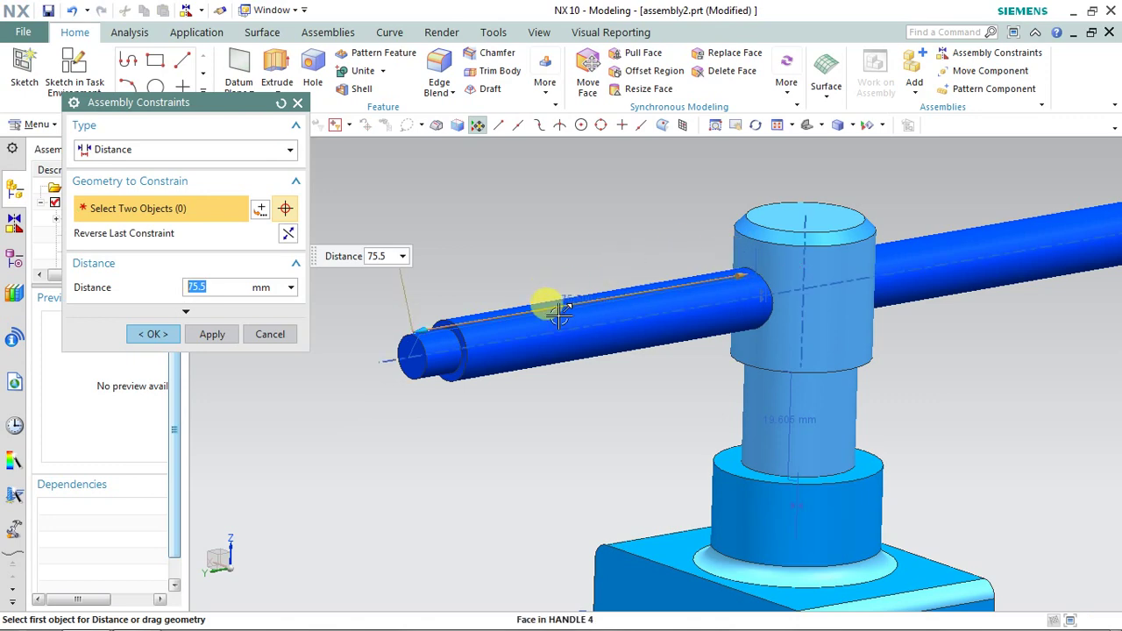
middle_drag(545, 303, 526, 300)
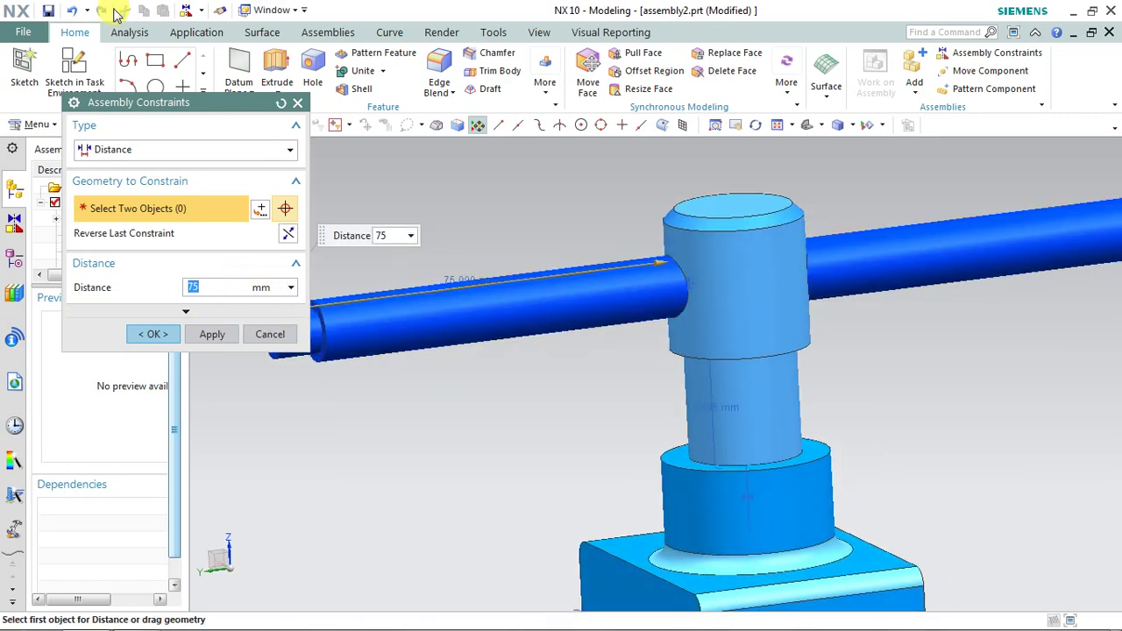
click(203, 341)
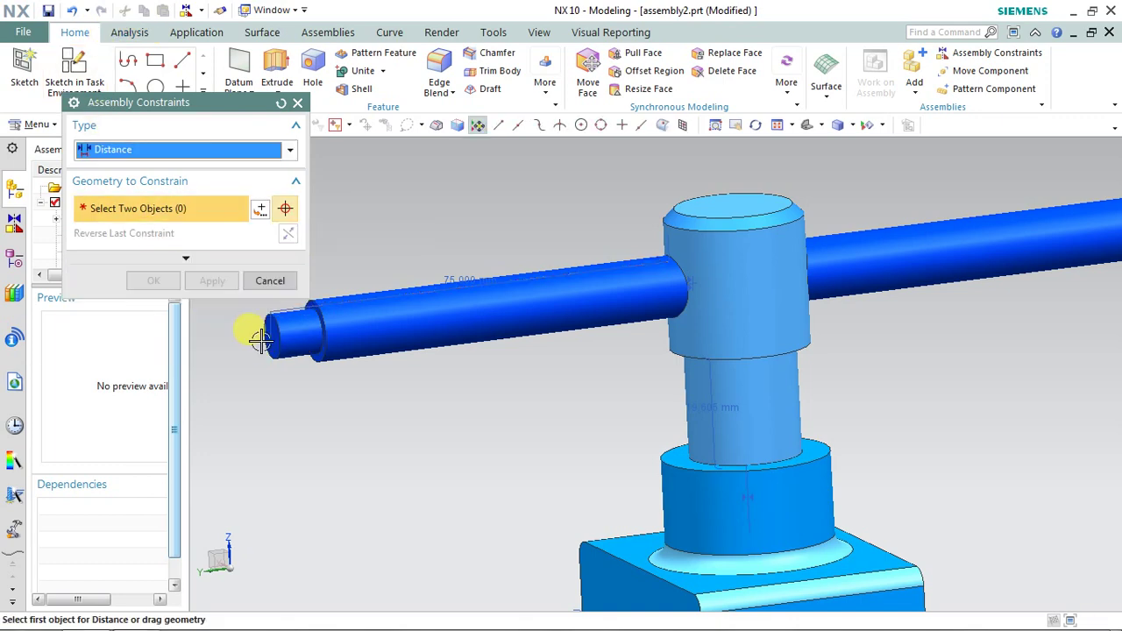
click(270, 278)
middle_drag(263, 275, 602, 306)
scroll(602, 307, down, 2)
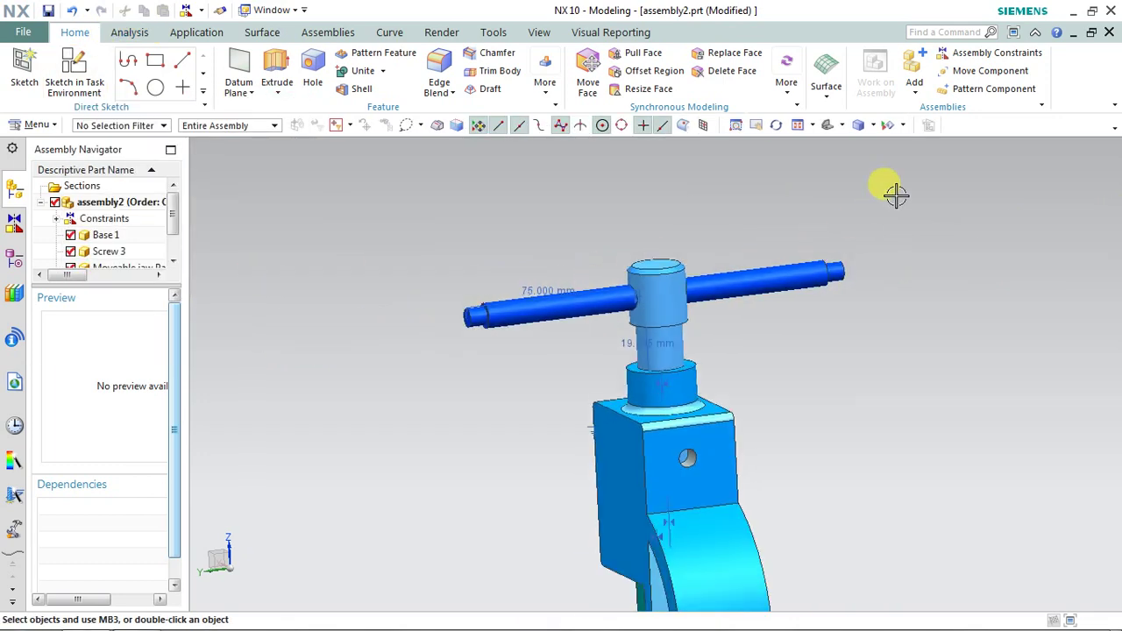
Step: Add the Handle Screw part file to the assembly, positioned by constraints
click(914, 70)
click(284, 408)
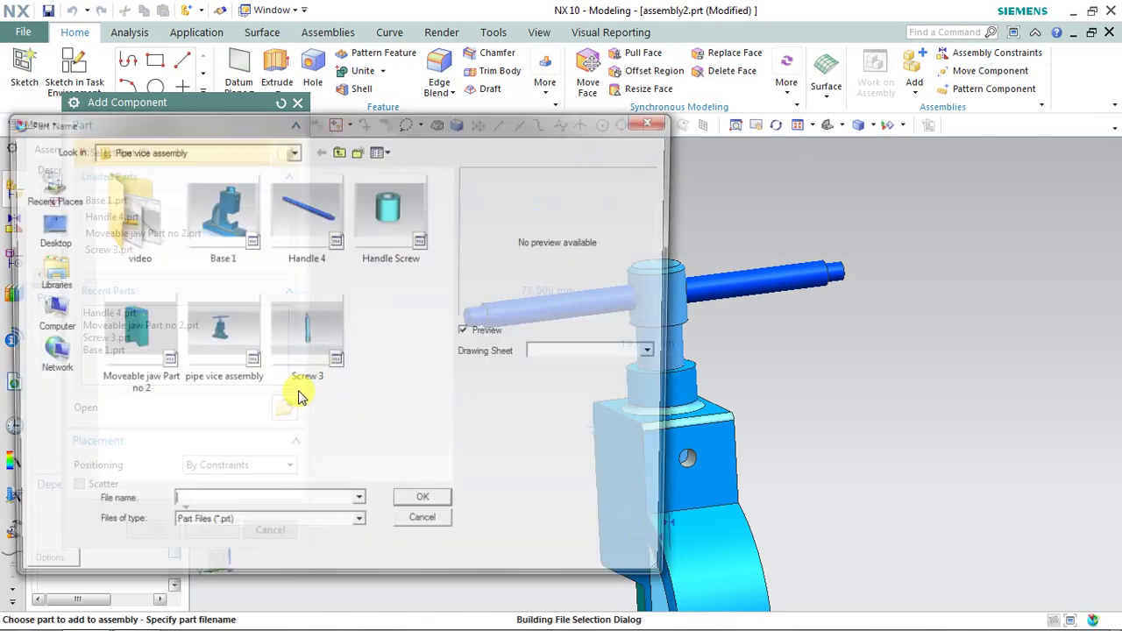
click(392, 217)
click(426, 506)
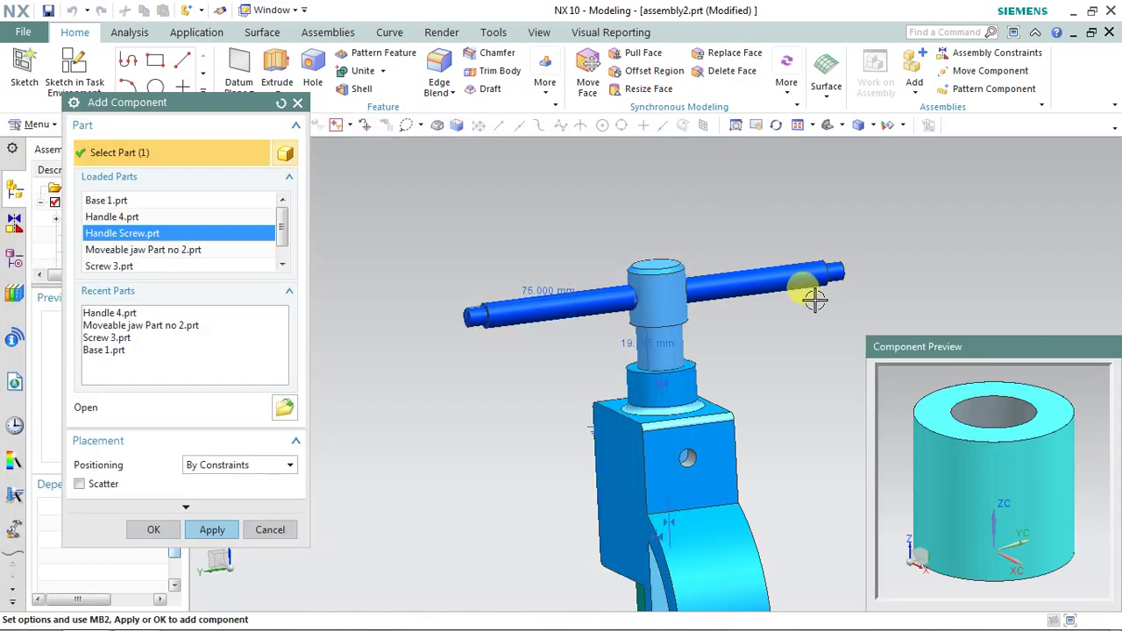
middle_drag(815, 282, 829, 289)
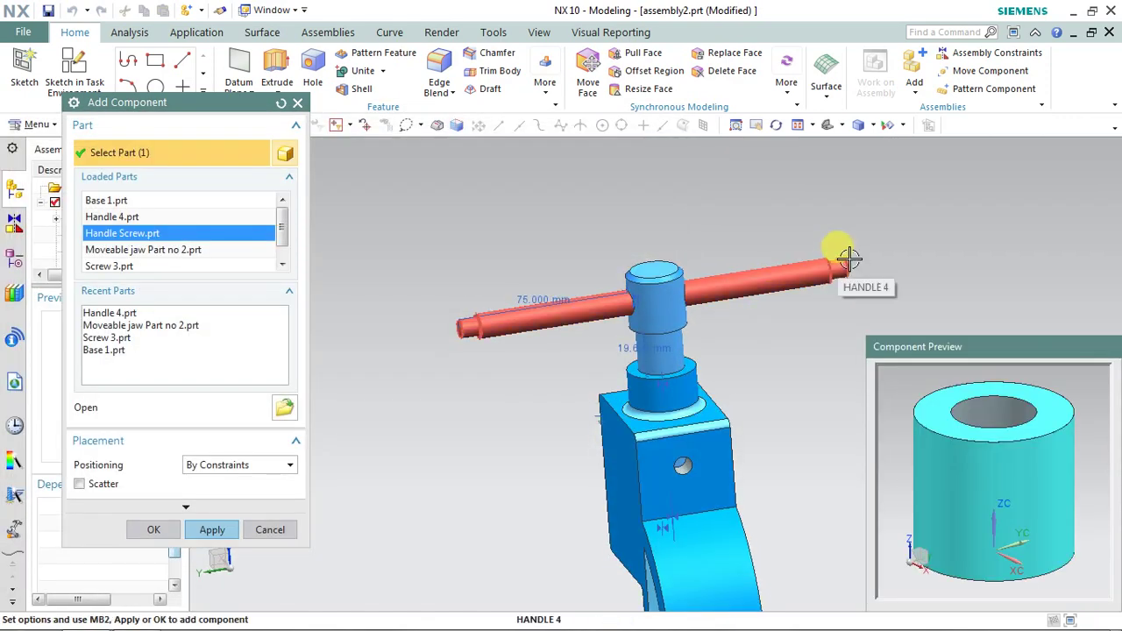
scroll(841, 254, up, 5)
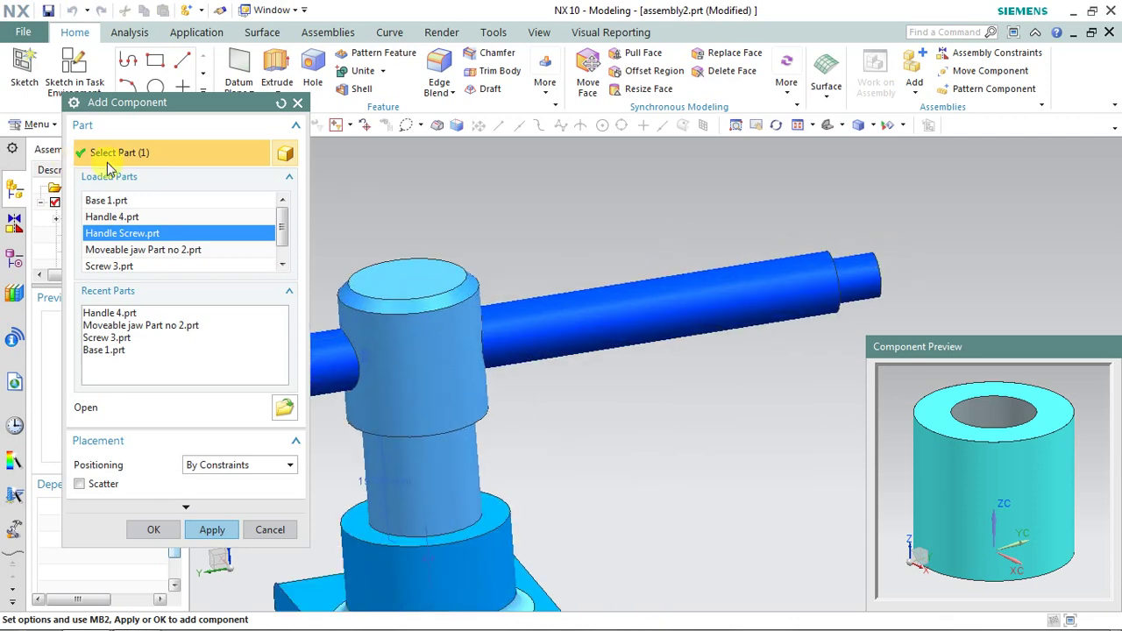
click(212, 531)
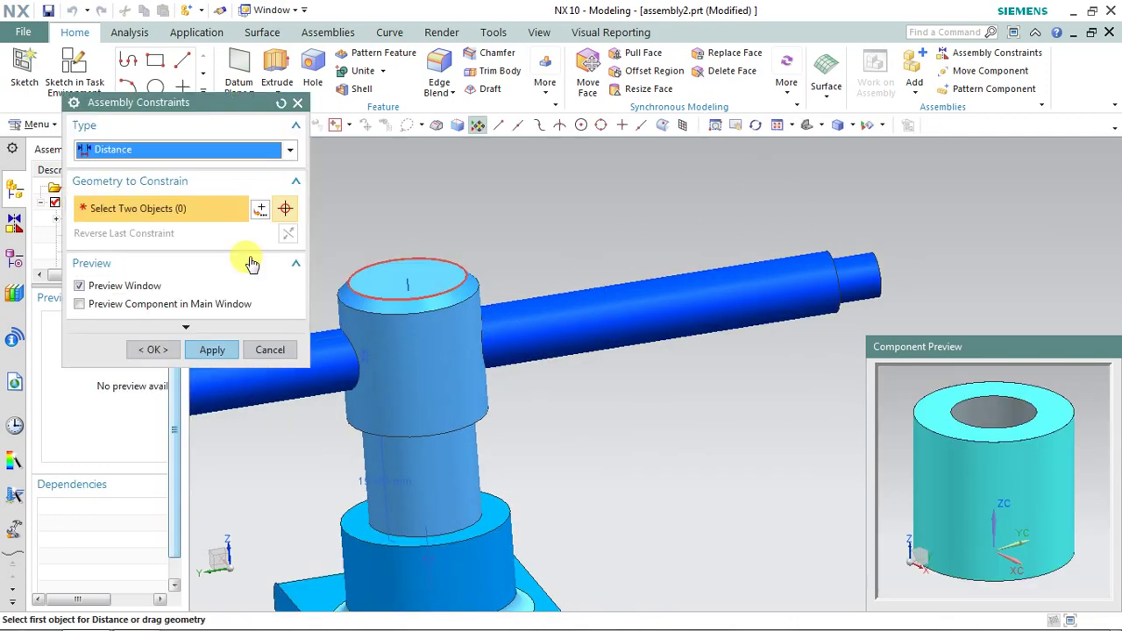
Step: Align the handle screw's axis with the handle's reduced end using Touch Align with Infer Center/Axis
click(197, 152)
click(157, 171)
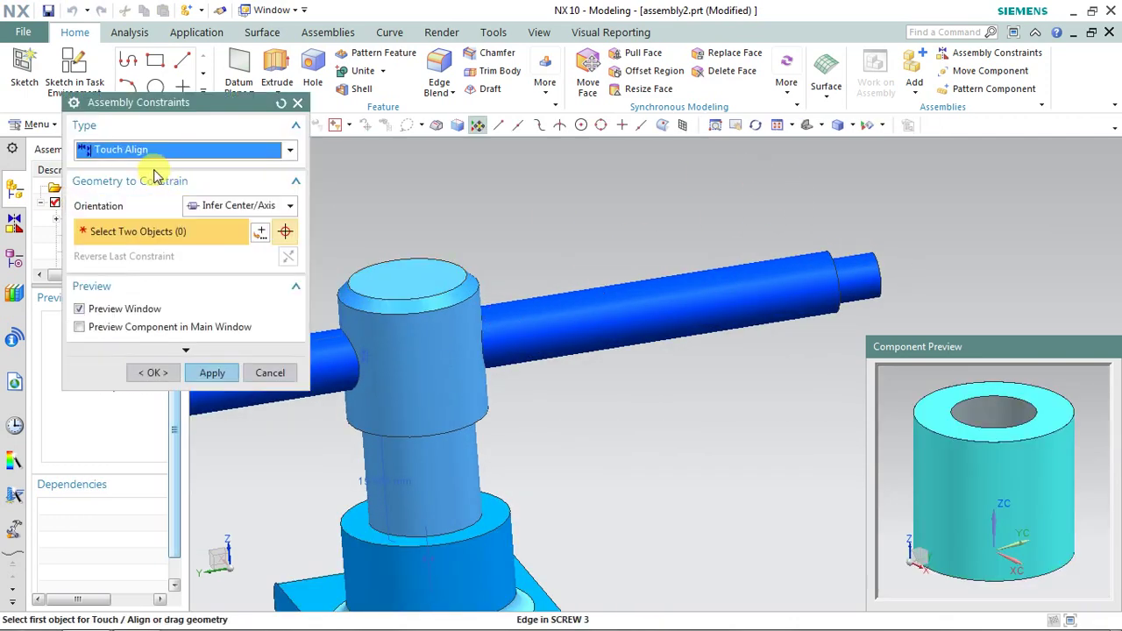
click(215, 205)
click(225, 273)
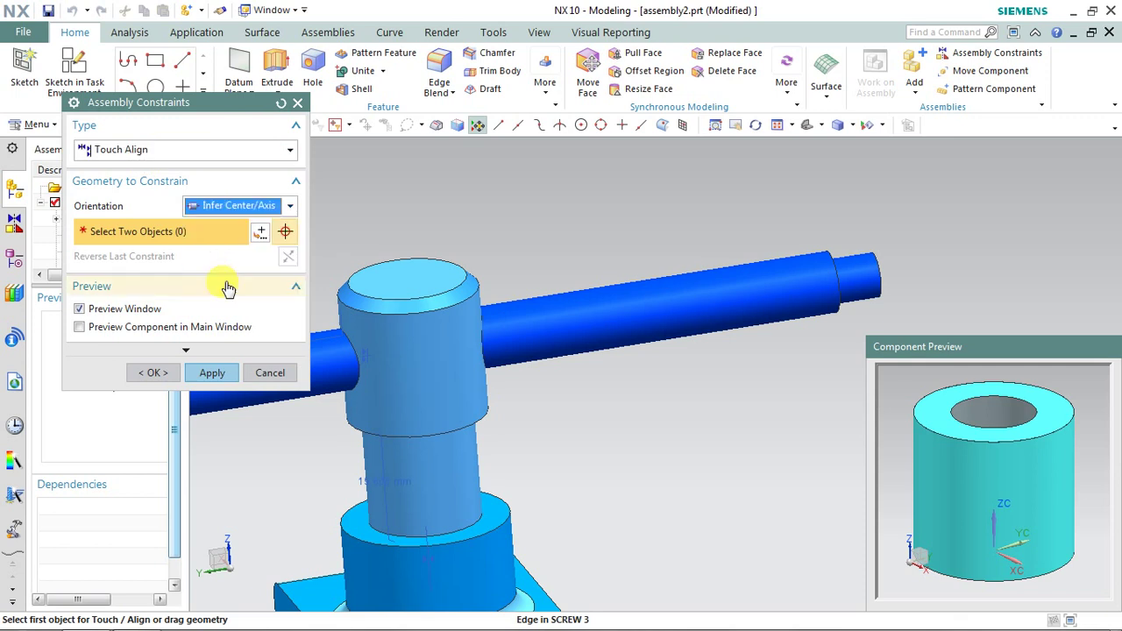
click(863, 281)
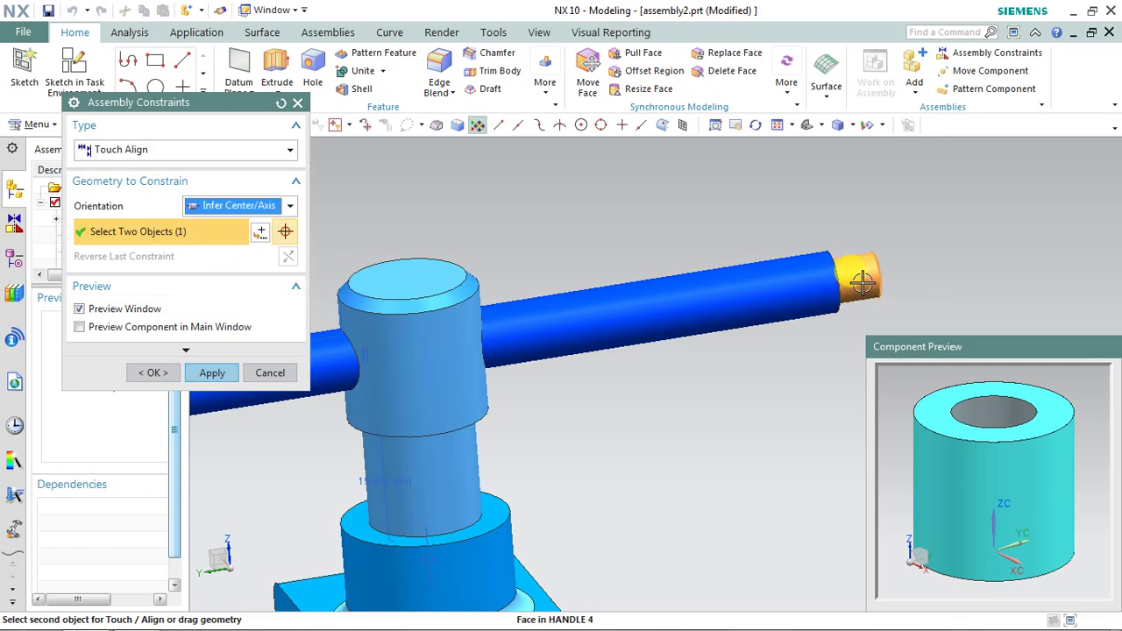
click(983, 409)
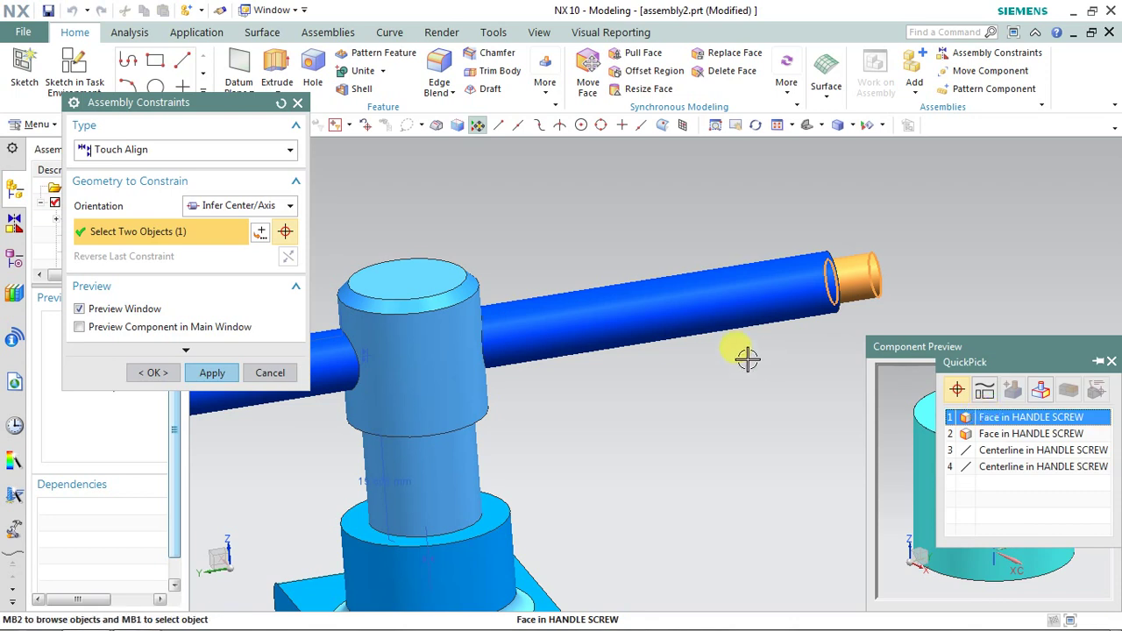
click(1049, 424)
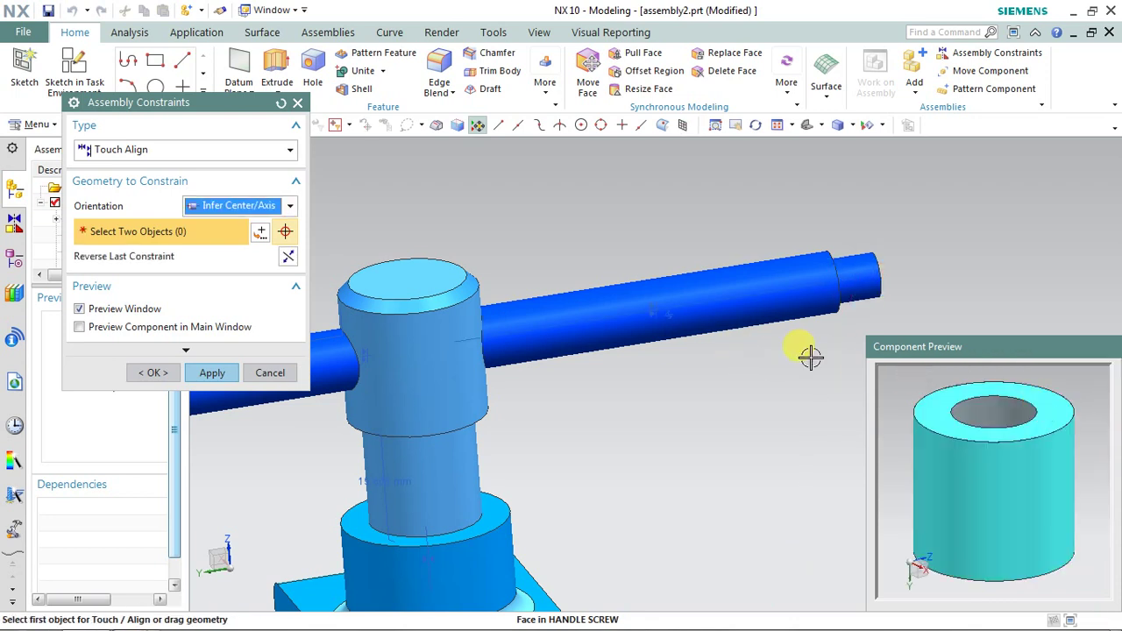
Step: Touch the handle screw's ring-shaped end face to the shoulder at the handle's end, and accept the component's placement
click(226, 213)
click(219, 240)
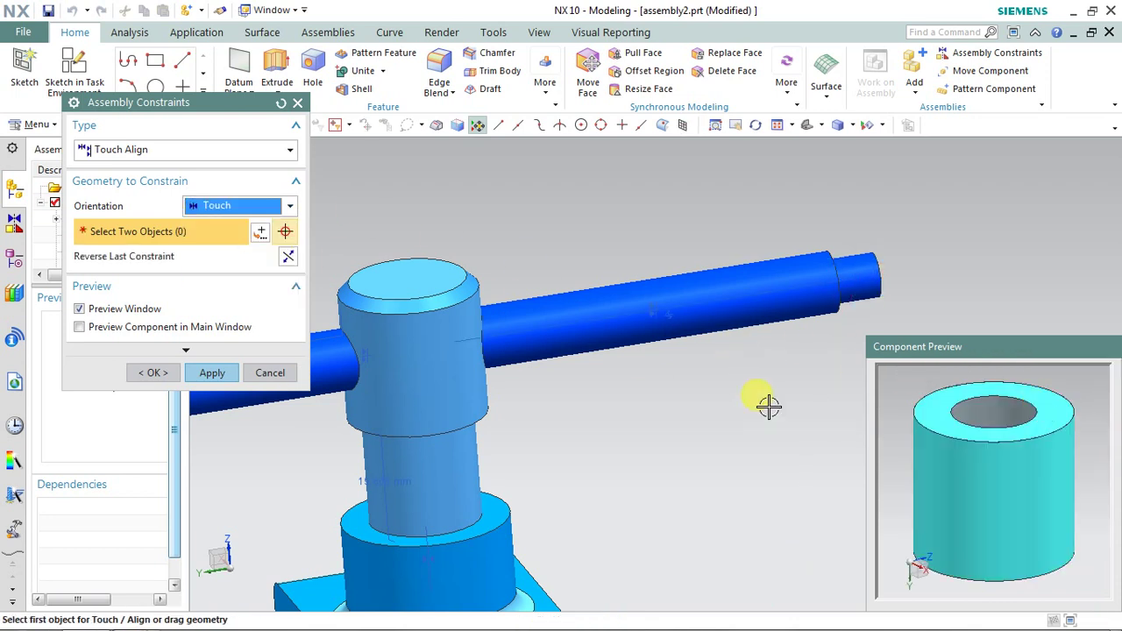
click(1060, 408)
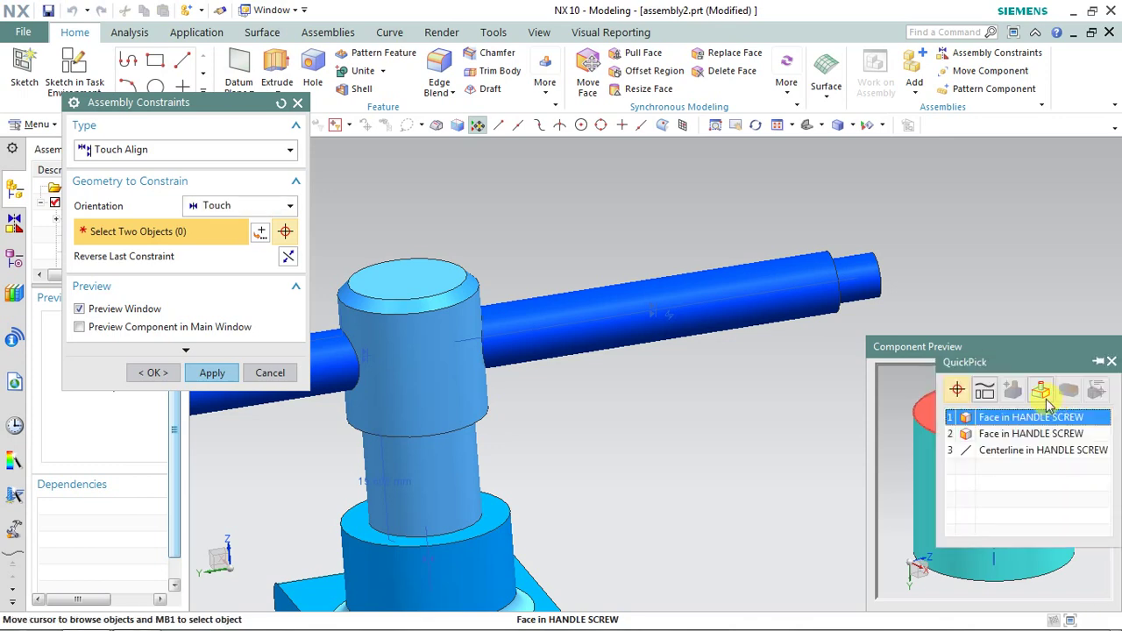
middle_drag(914, 307, 886, 333)
click(999, 425)
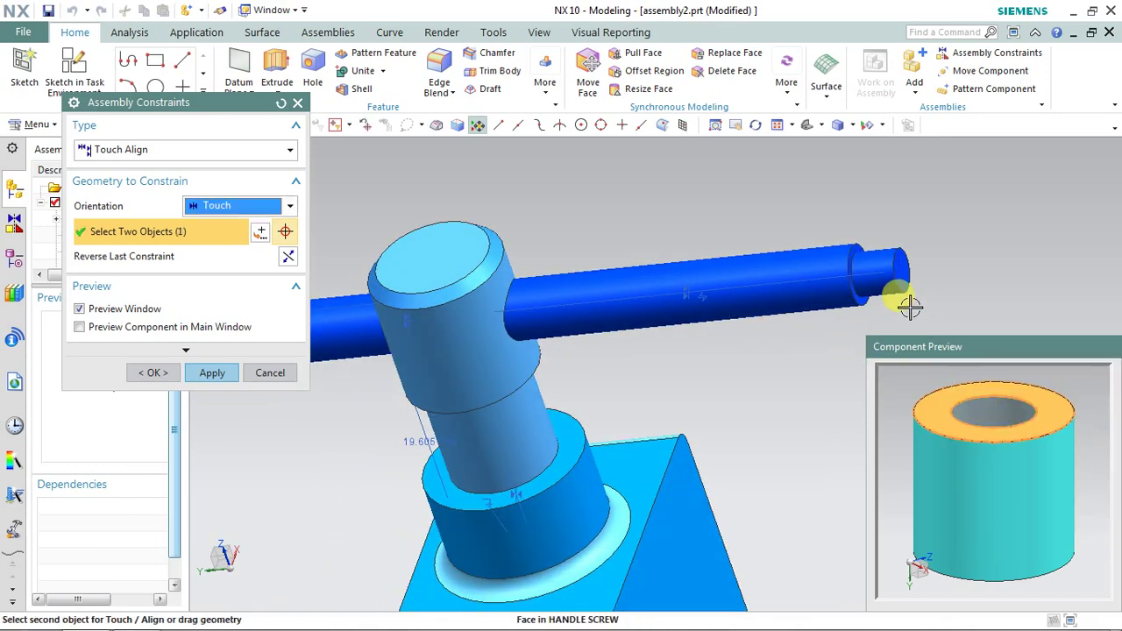
scroll(894, 306, up, 2)
click(811, 291)
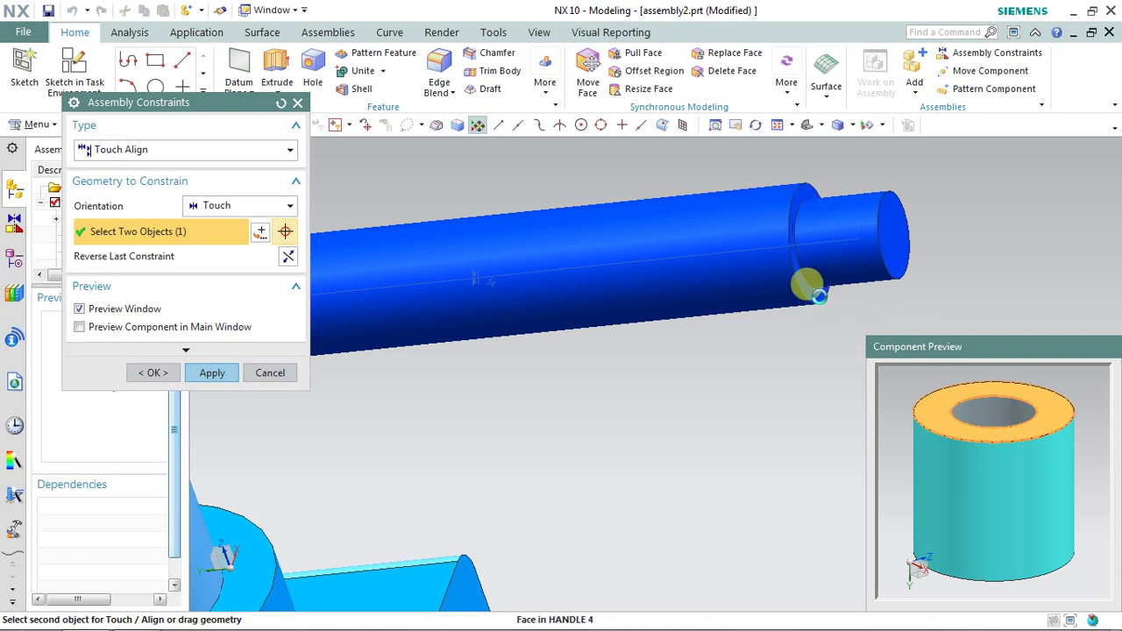
click(212, 373)
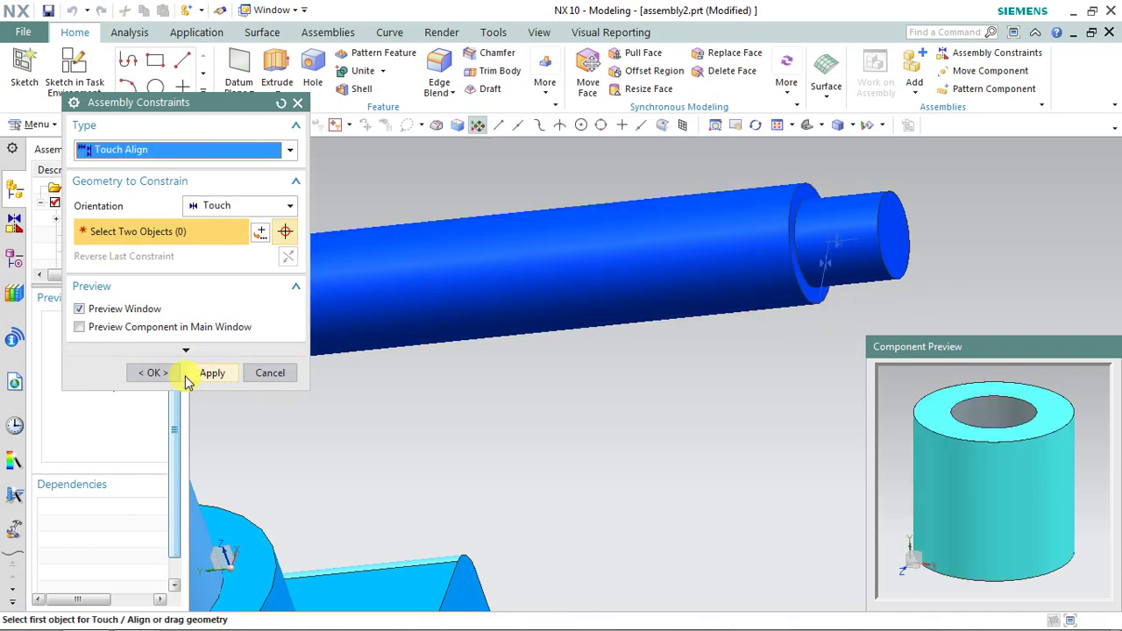
click(156, 373)
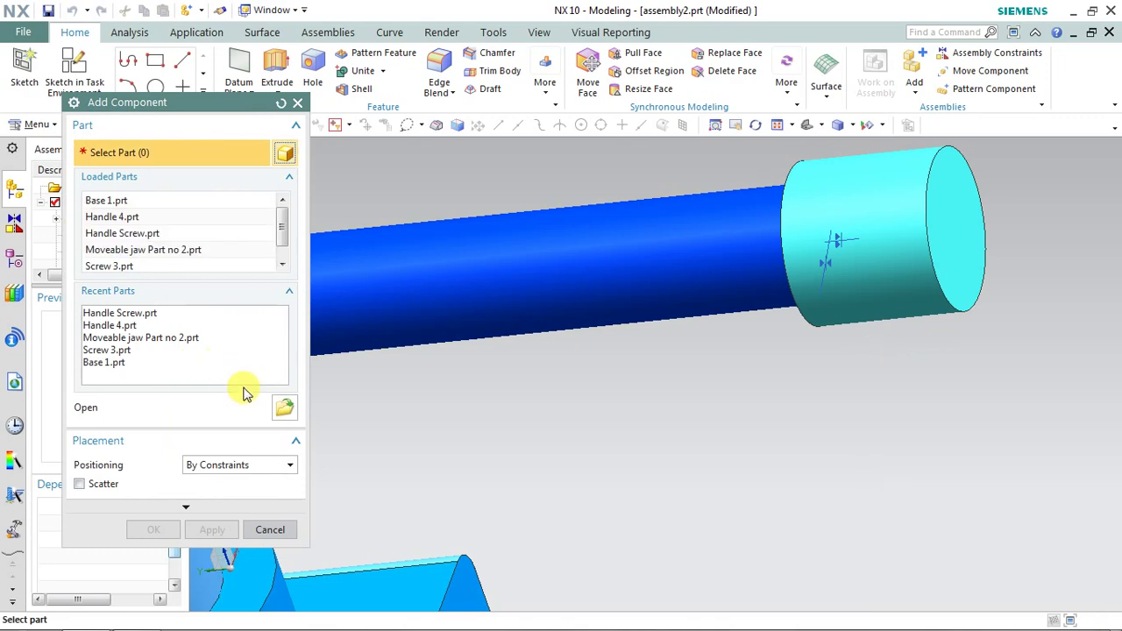
Step: Add a second Handle Screw part to the assembly, positioned by constraints
click(268, 531)
scroll(502, 465, down, 5)
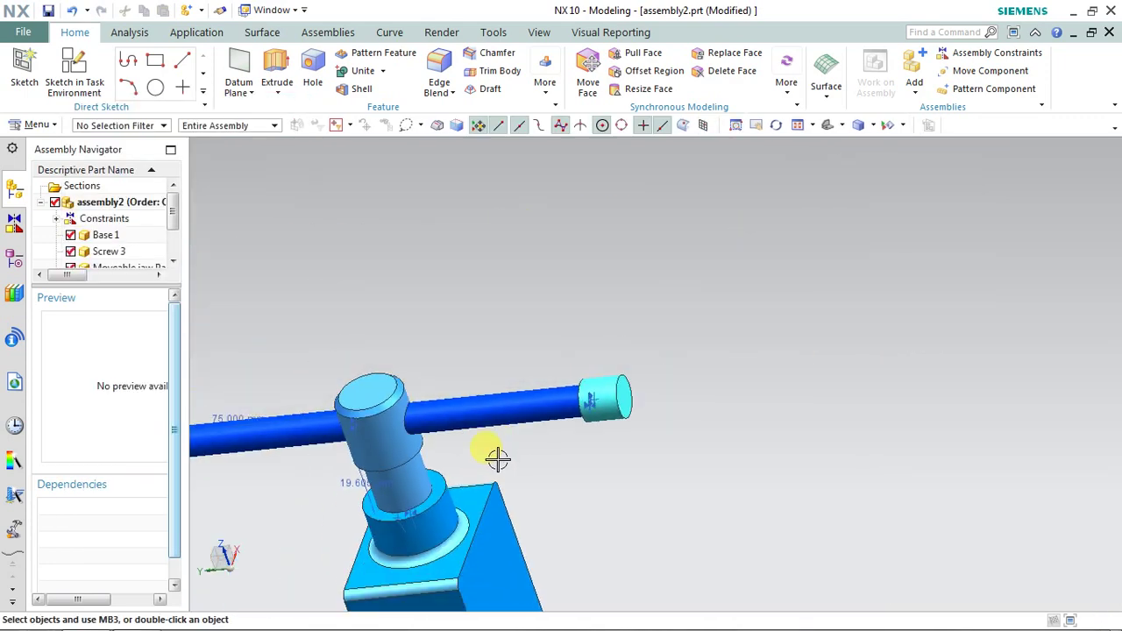
middle_drag(499, 456, 593, 366)
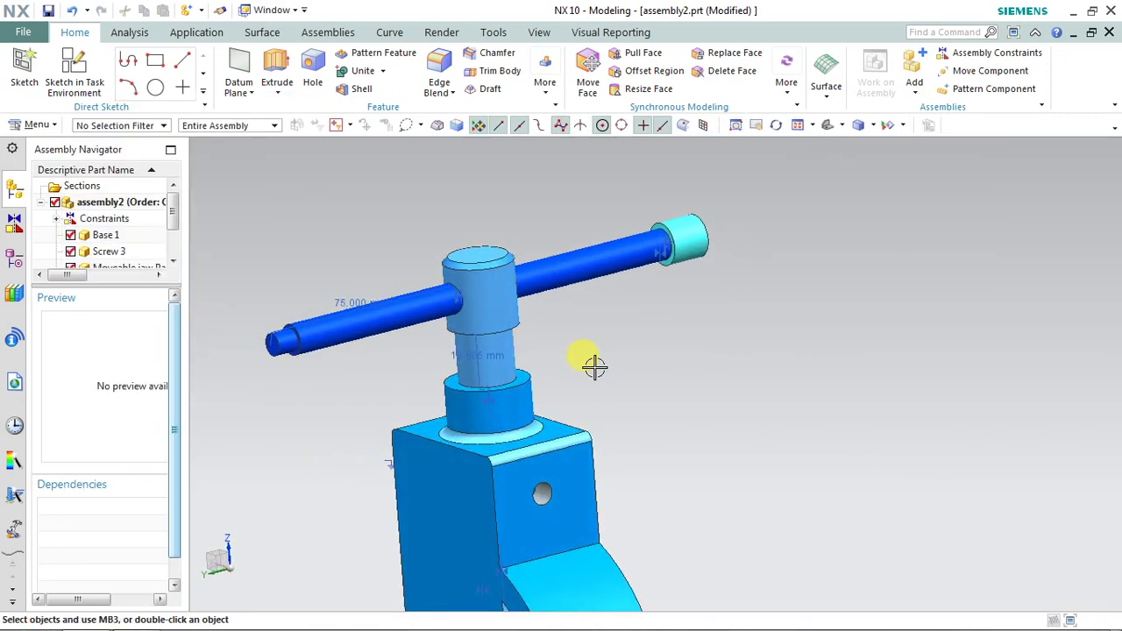
click(914, 61)
click(284, 406)
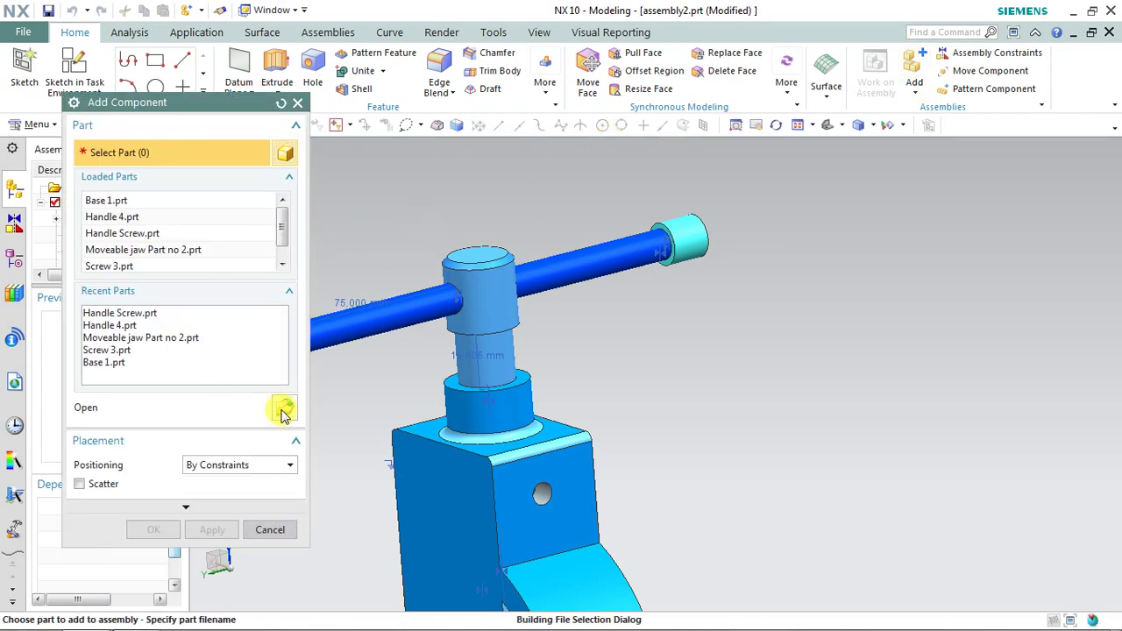
click(377, 263)
click(426, 506)
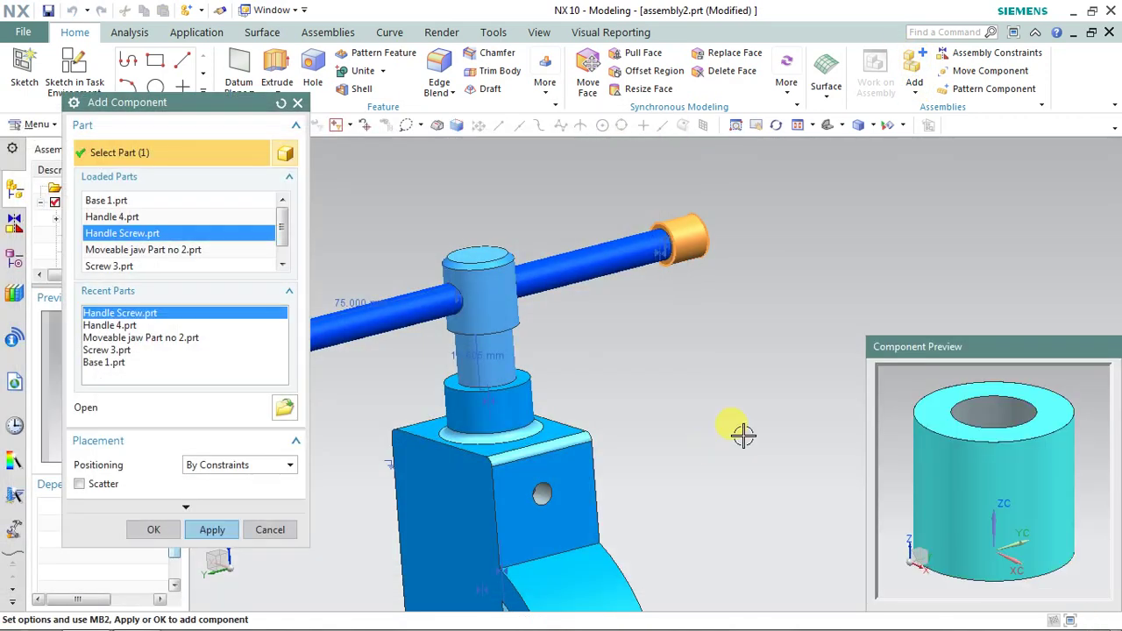
middle_drag(741, 433, 873, 382)
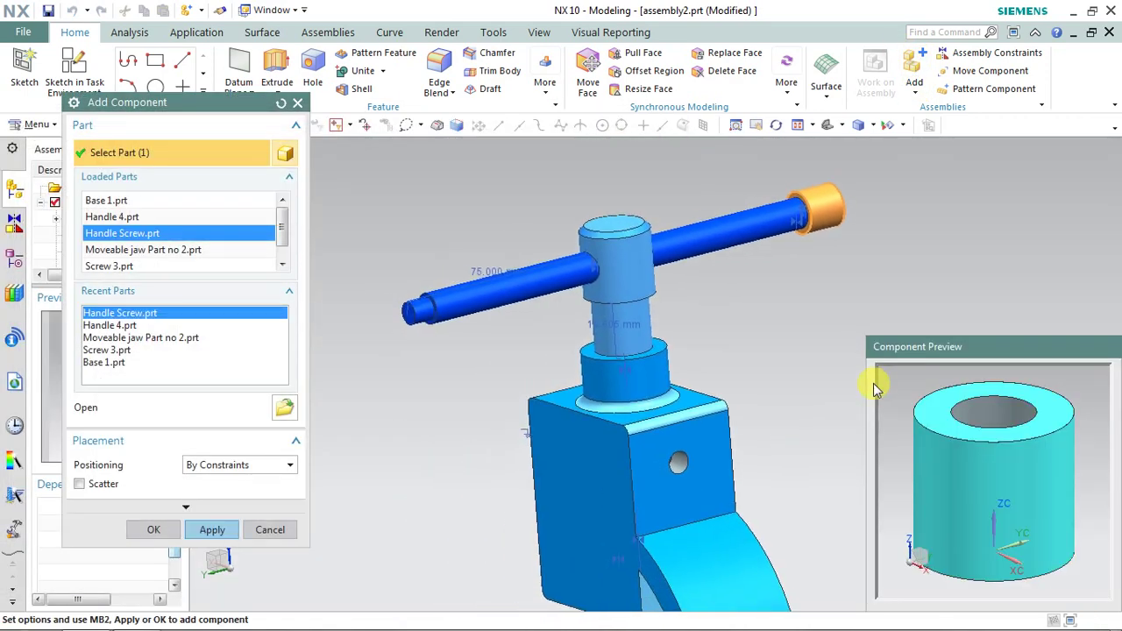
click(212, 529)
Step: Align the bore axis of the second handle screw with the handle's free reduced end using Touch Align with Infer Center/Axis
click(232, 206)
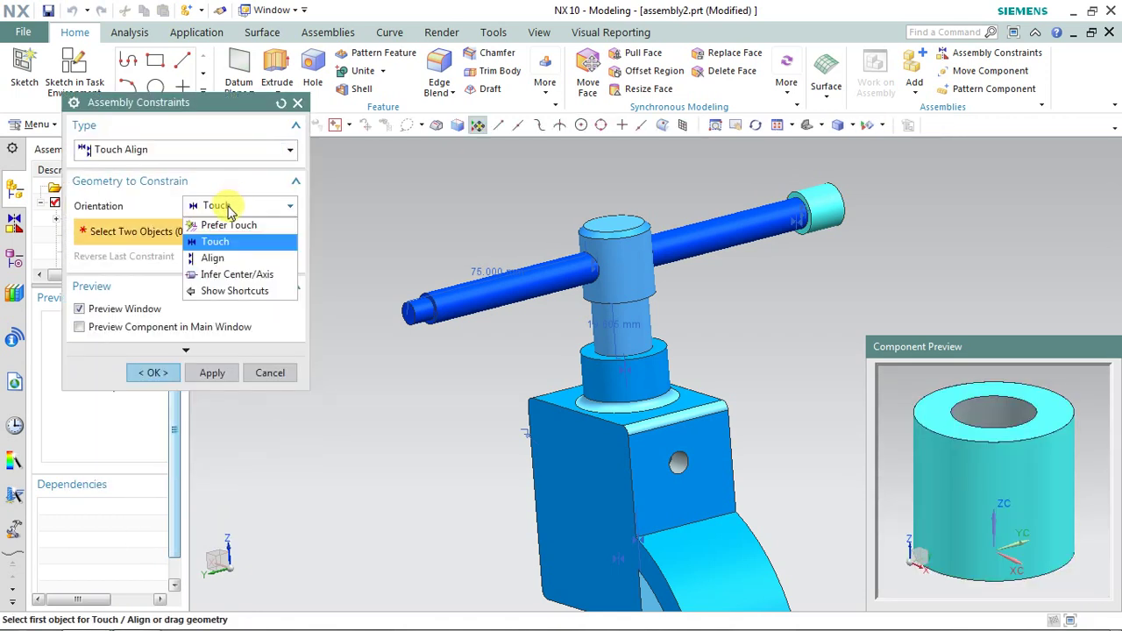
click(222, 274)
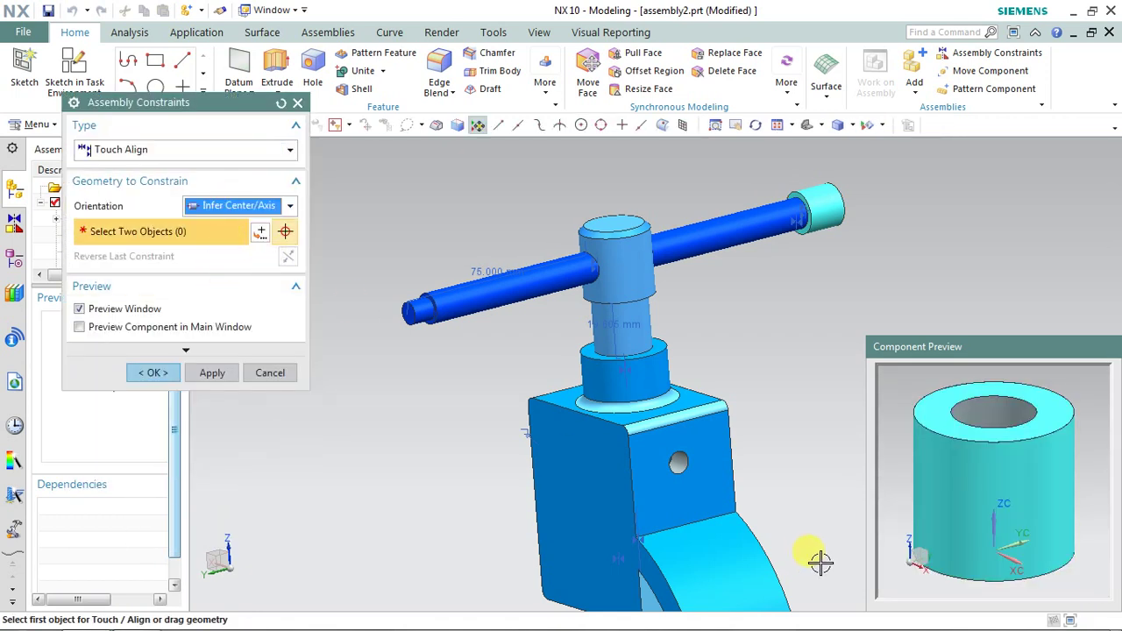
click(980, 405)
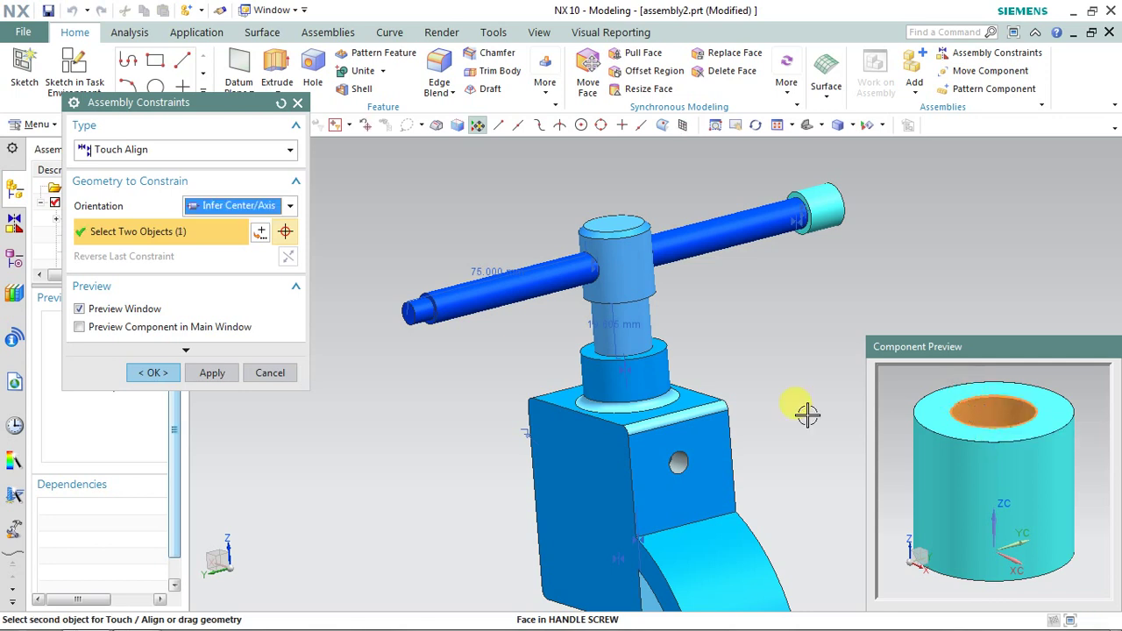
scroll(416, 309, up, 2)
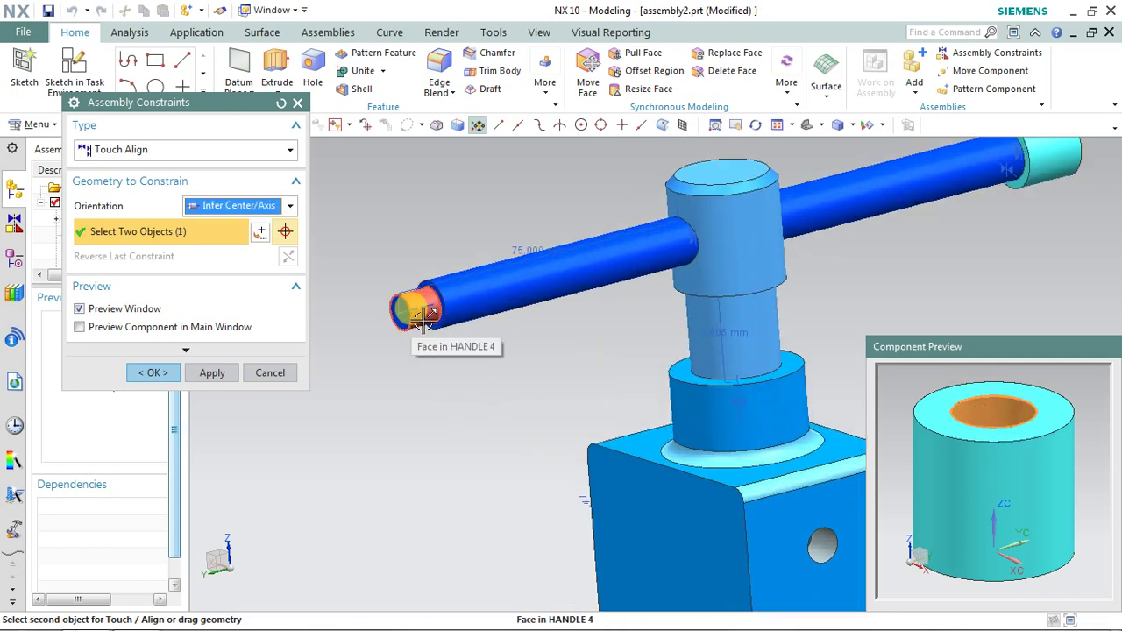
click(416, 308)
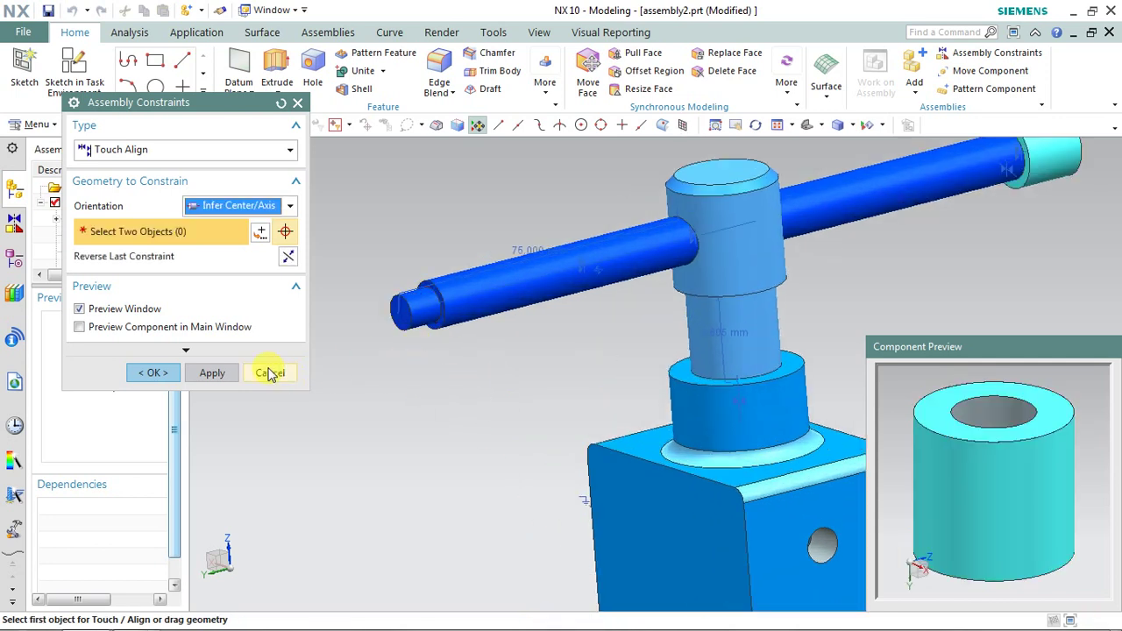
Step: Touch the second handle screw's ring-shaped end face to the handle's shoulder, accept its placement, and finish adding components
click(231, 205)
click(221, 241)
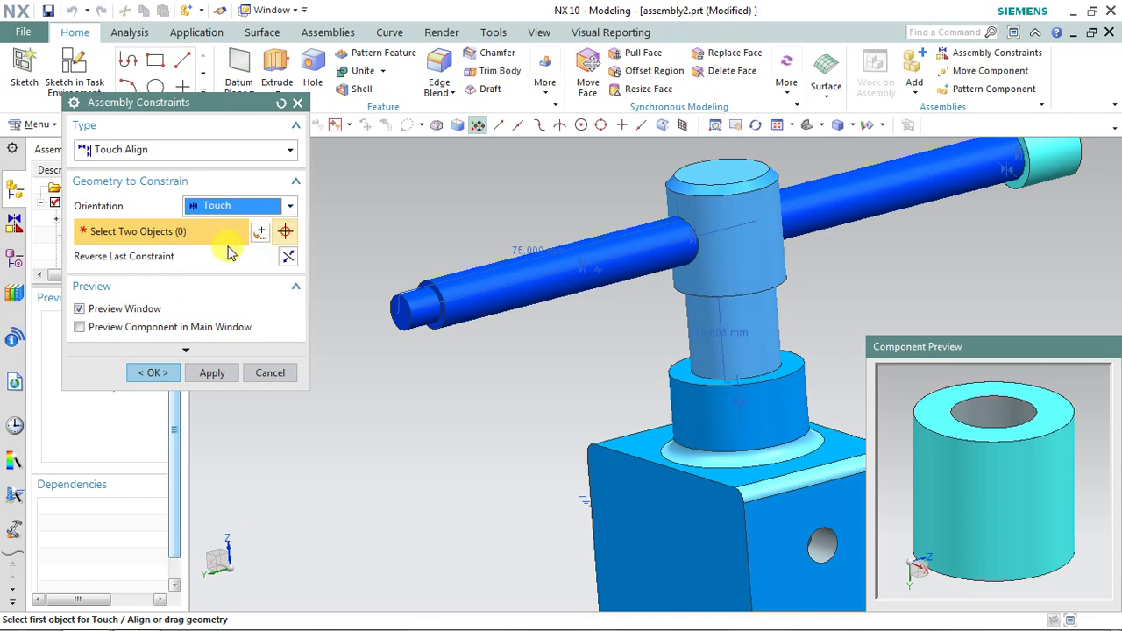
click(935, 418)
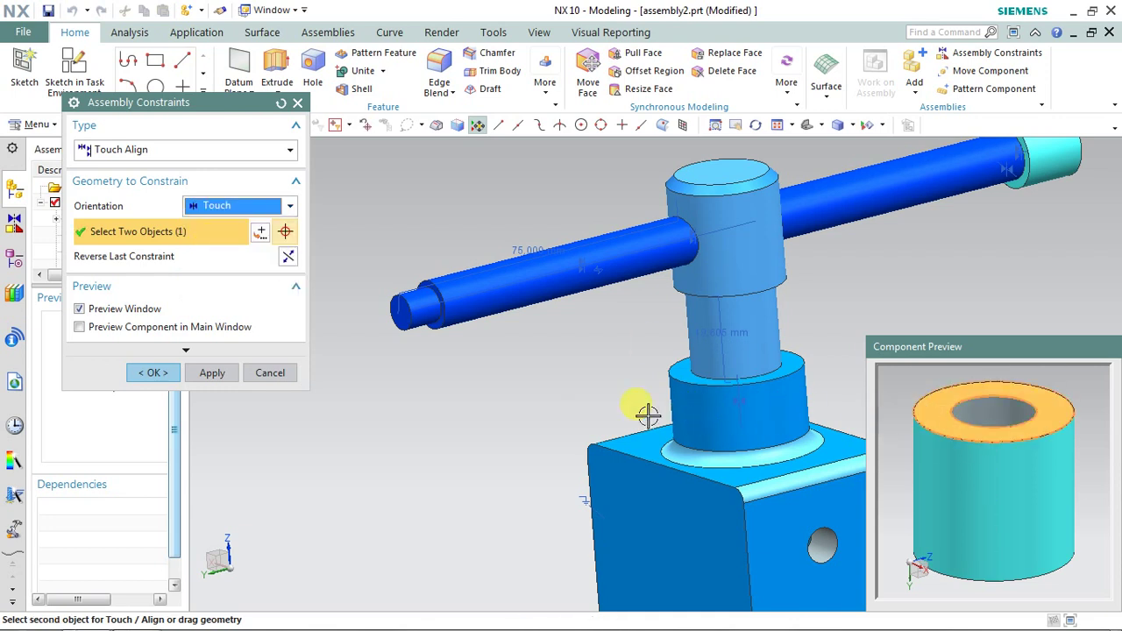
scroll(437, 326, up, 3)
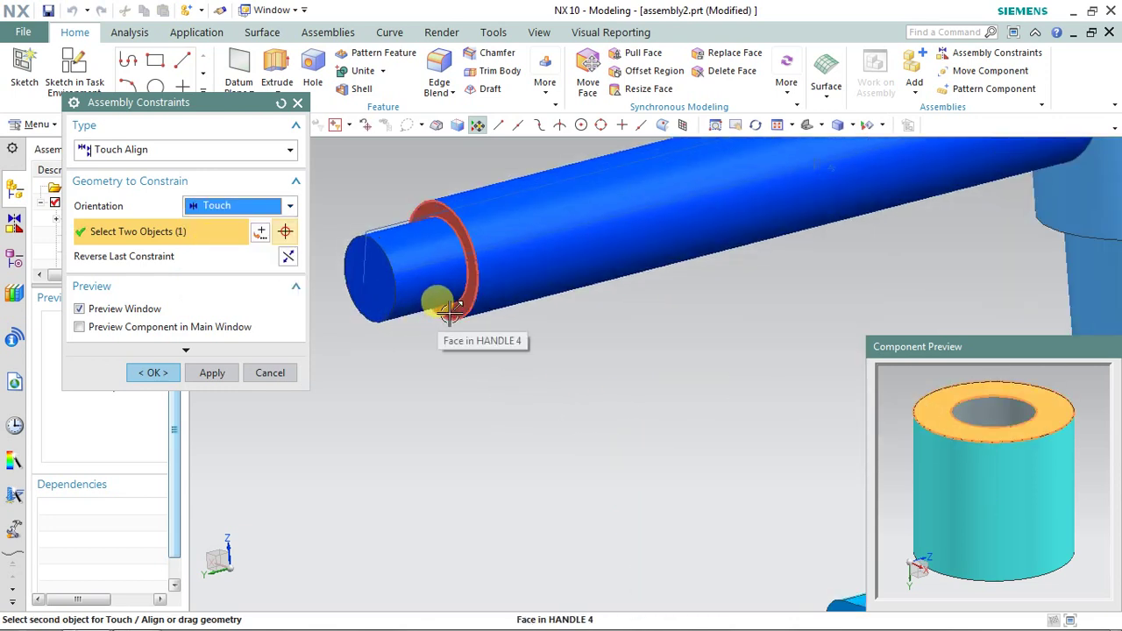
click(436, 322)
click(215, 373)
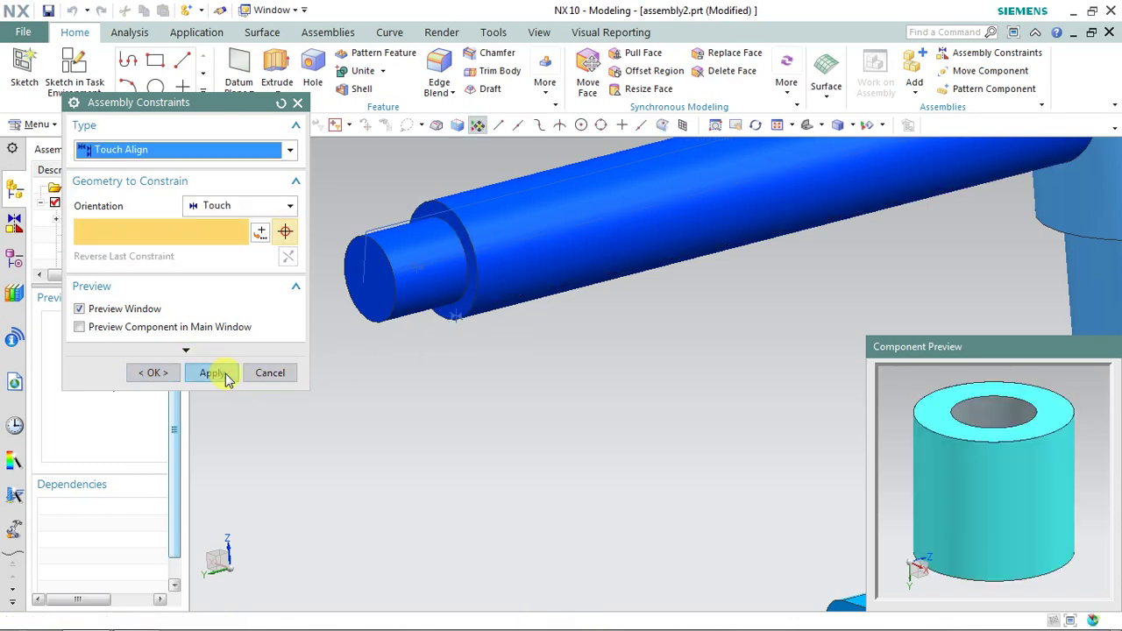
click(147, 373)
scroll(451, 351, down, 5)
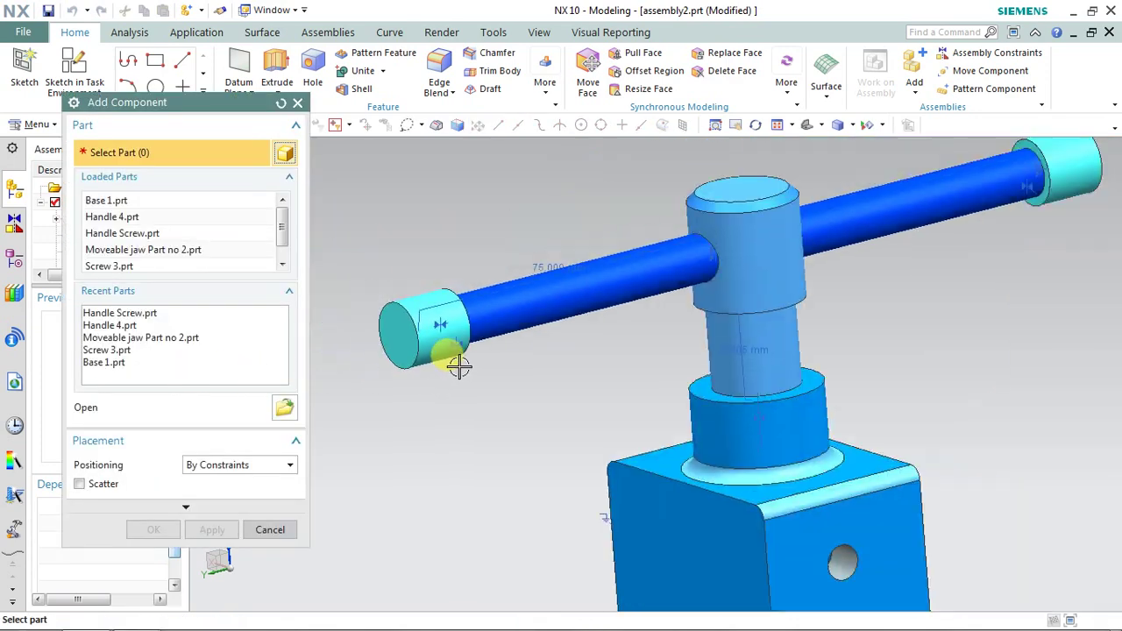
middle_drag(465, 376, 837, 391)
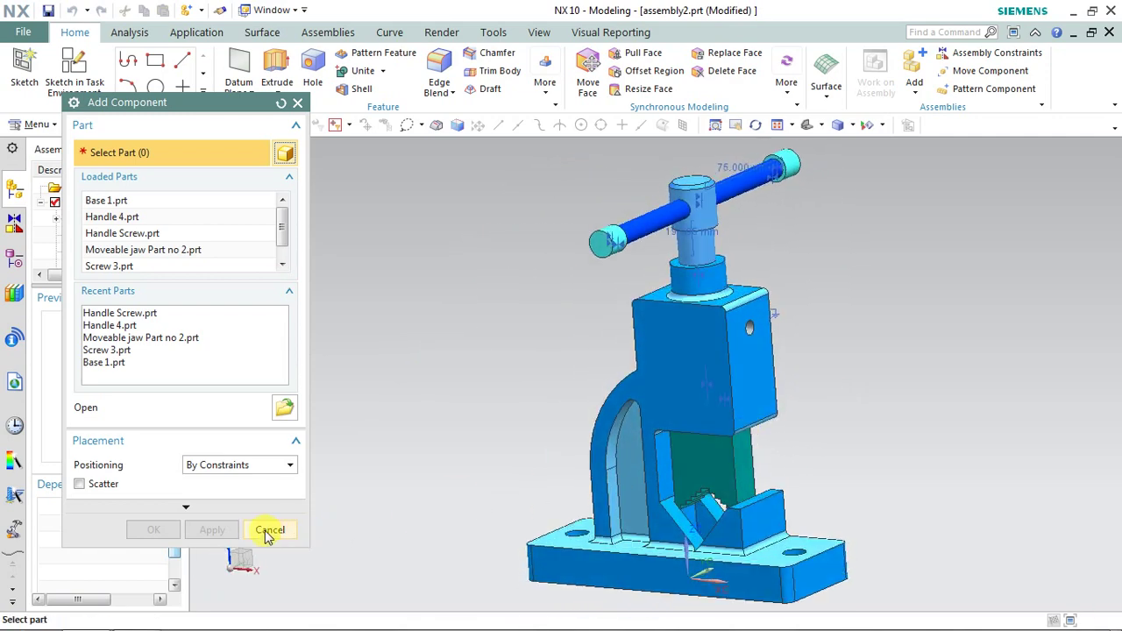
click(270, 530)
Step: Hide all the assembly constraints, from the base's Fix constraint to the last handle screw Touch constraint
shift+middle_drag(505, 431, 483, 445)
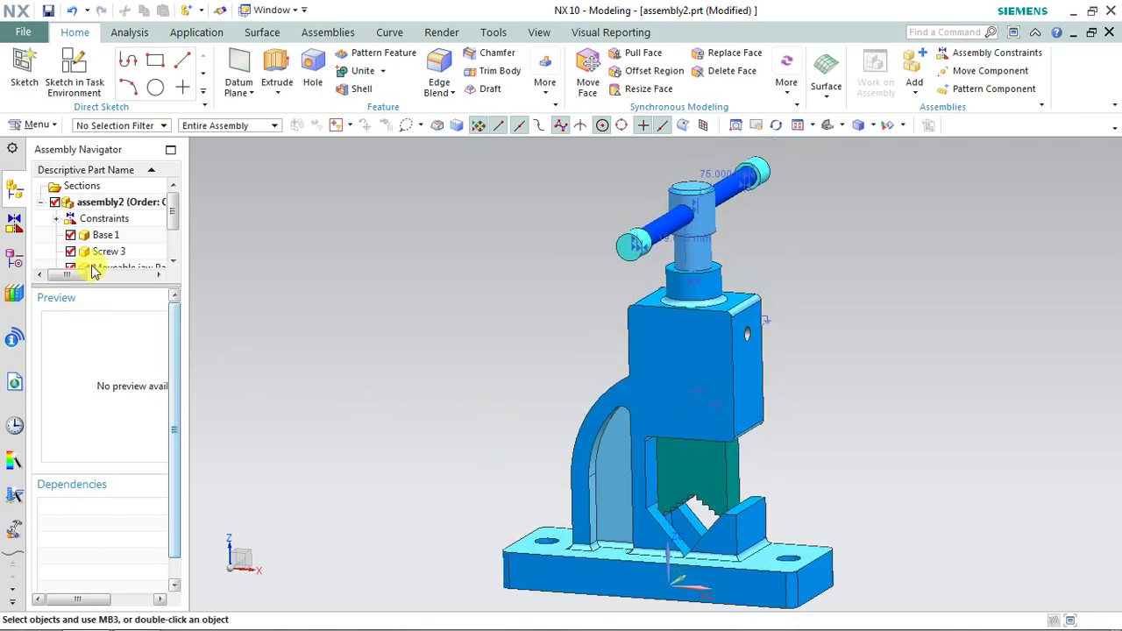
click(14, 222)
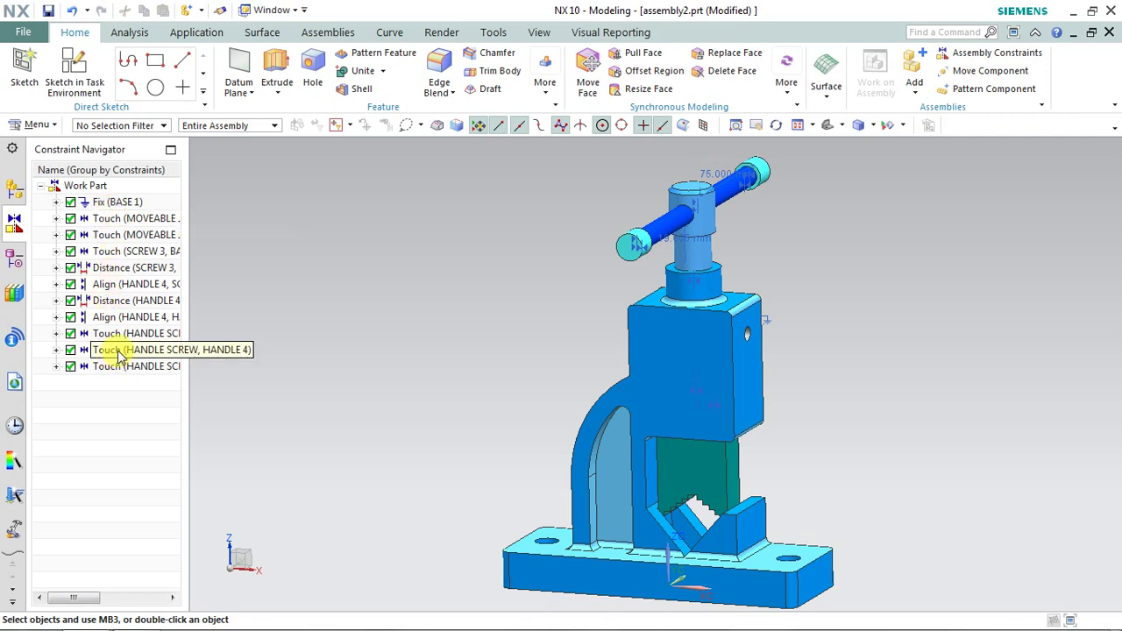
click(122, 219)
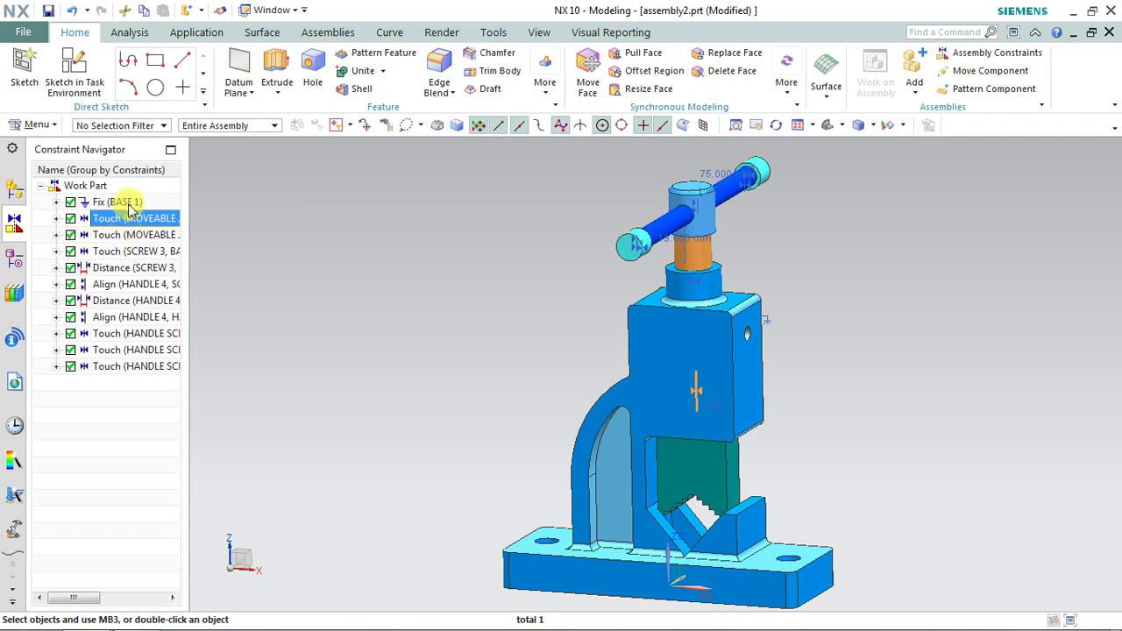
drag(127, 204, 127, 372)
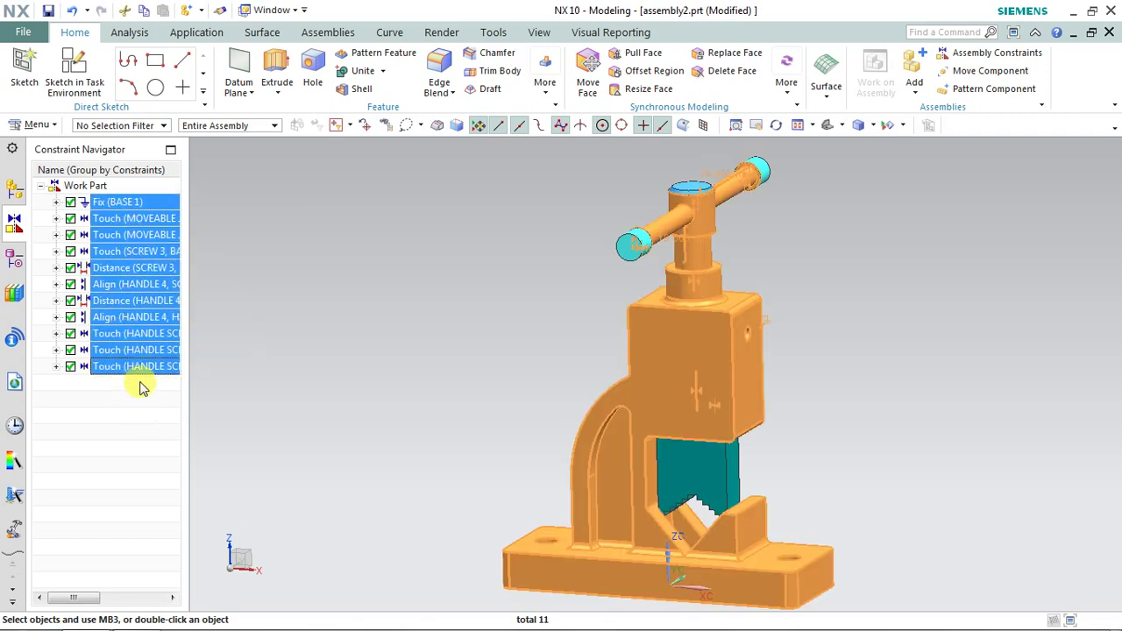
right_click(151, 367)
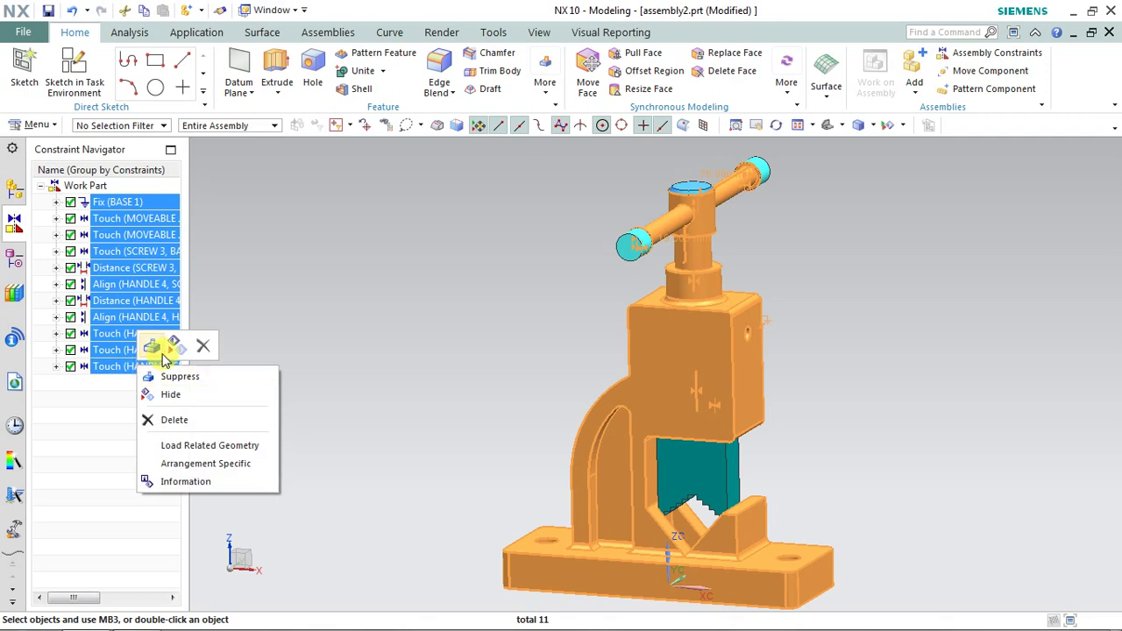
click(170, 394)
Step: Examine the assembled pipe vice from different angles and distances
middle_drag(408, 351, 438, 328)
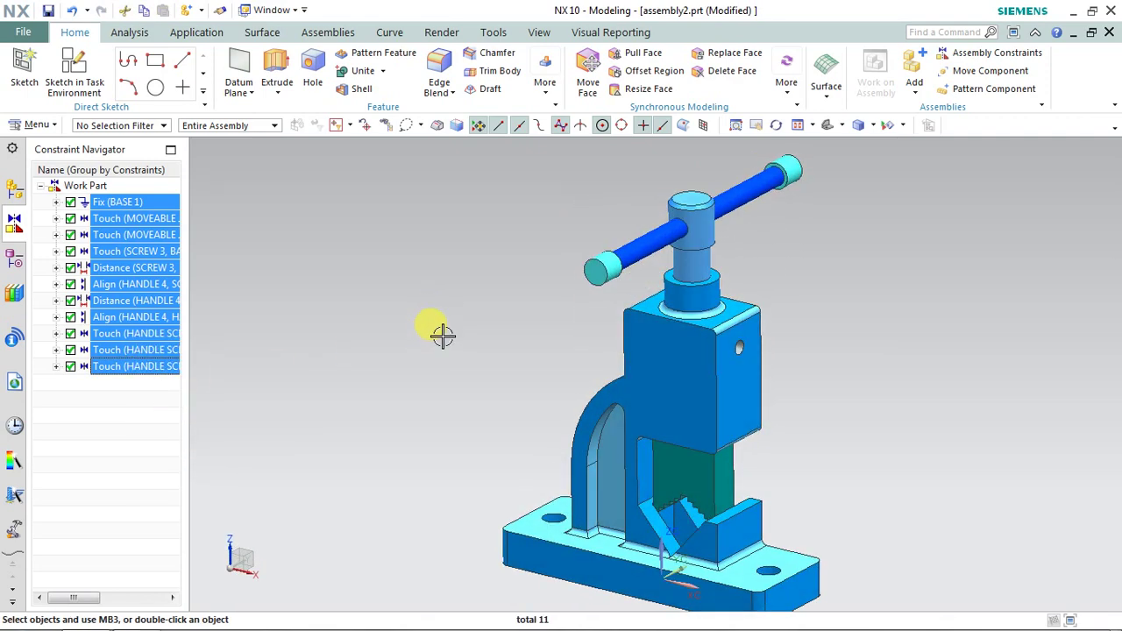
scroll(444, 330, up, 2)
scroll(444, 331, up, 1)
scroll(442, 325, down, 3)
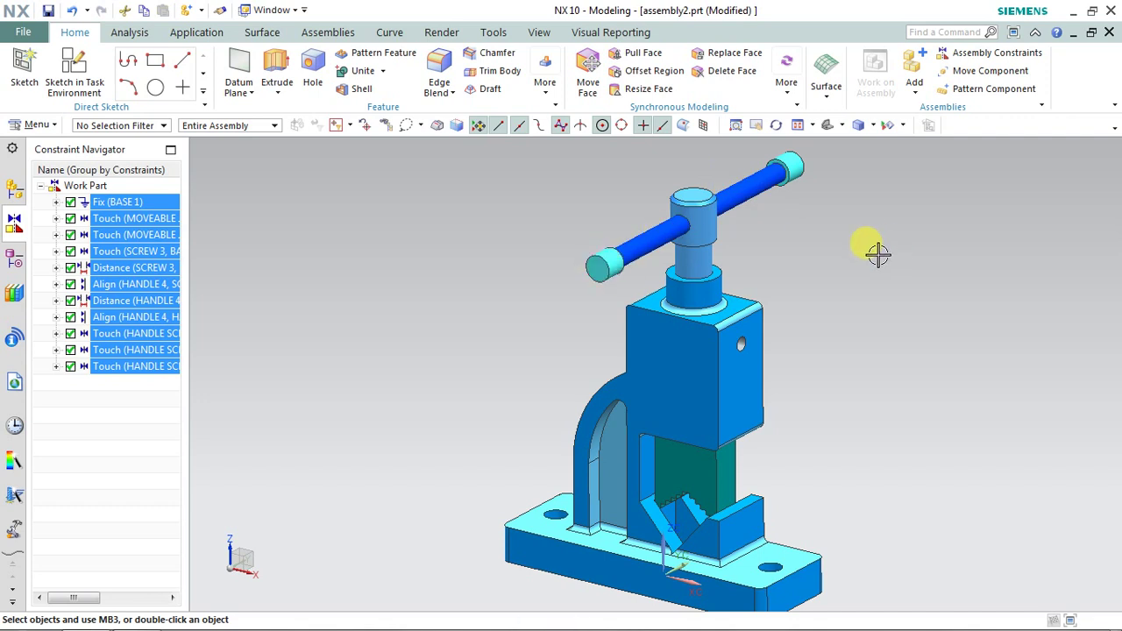
scroll(809, 325, up, 2)
scroll(810, 328, down, 3)
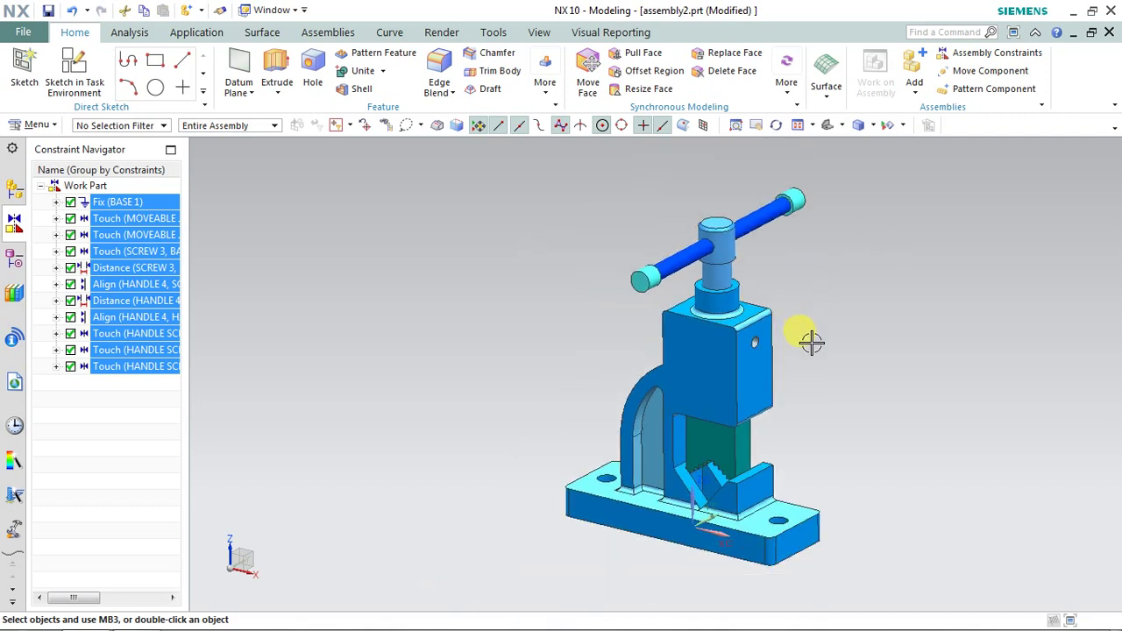
middle_drag(844, 399, 753, 391)
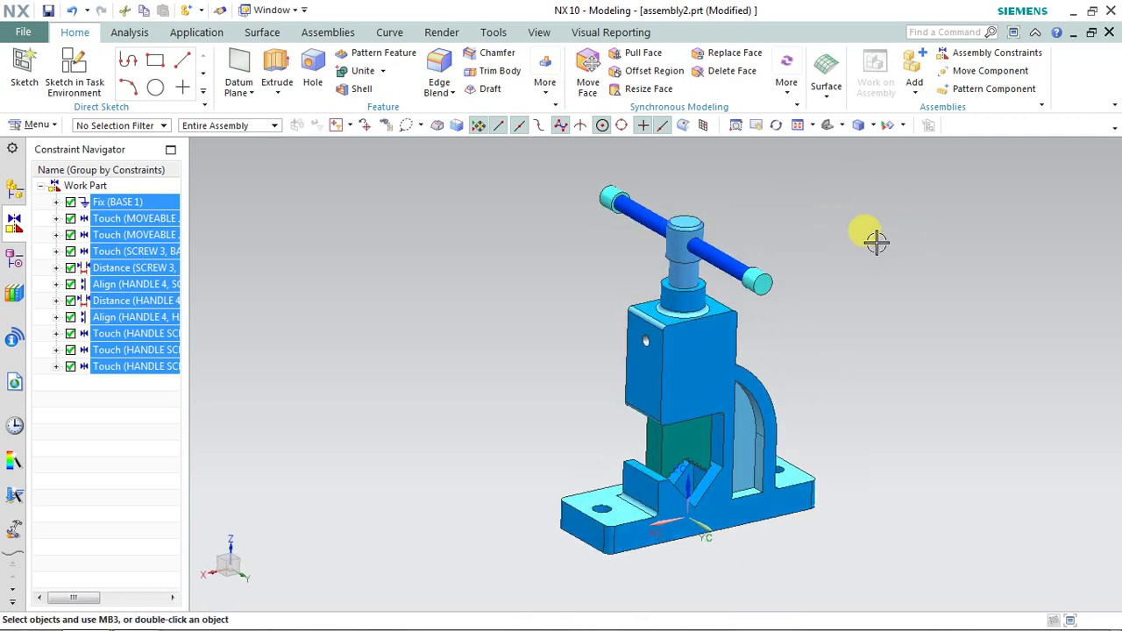
Step: Create a new explosion for the assembly, keeping the default name
click(329, 33)
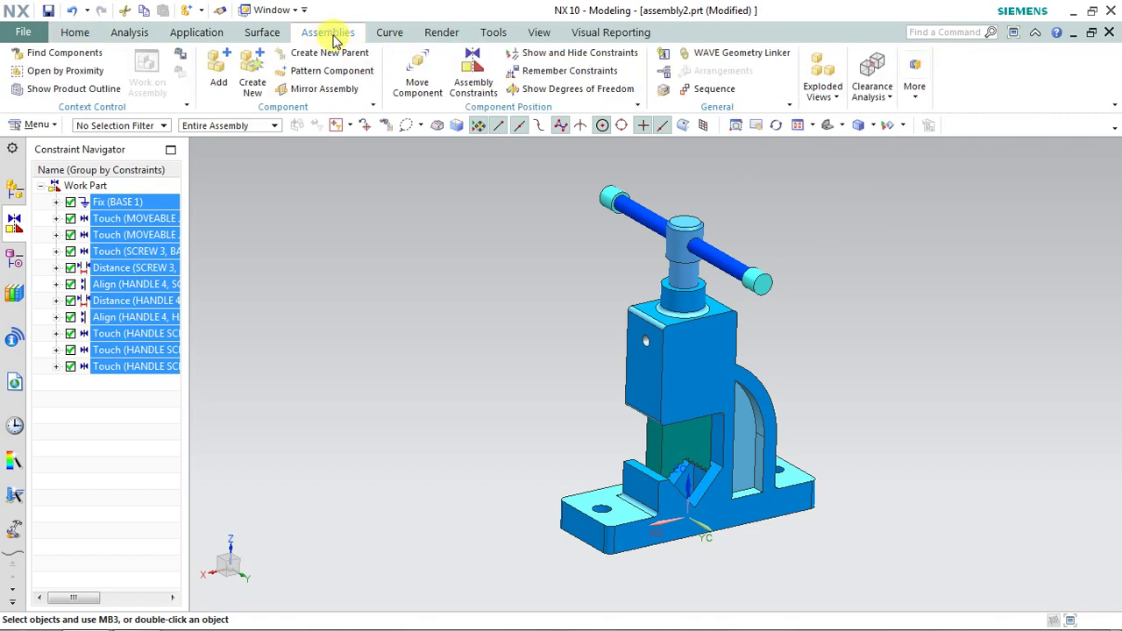
click(836, 102)
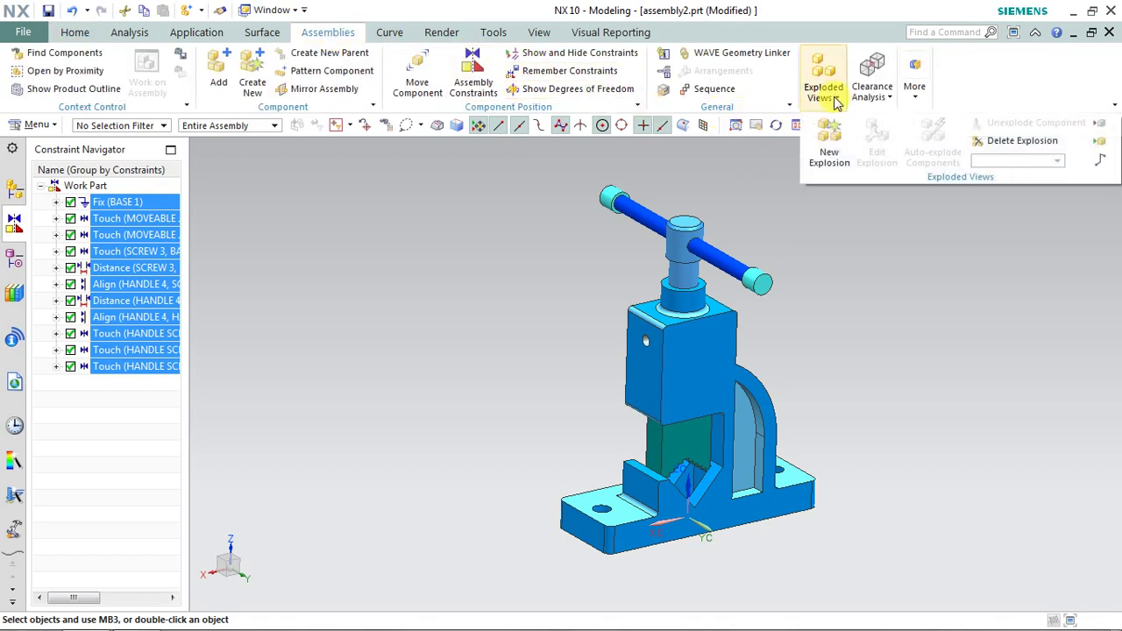
click(828, 151)
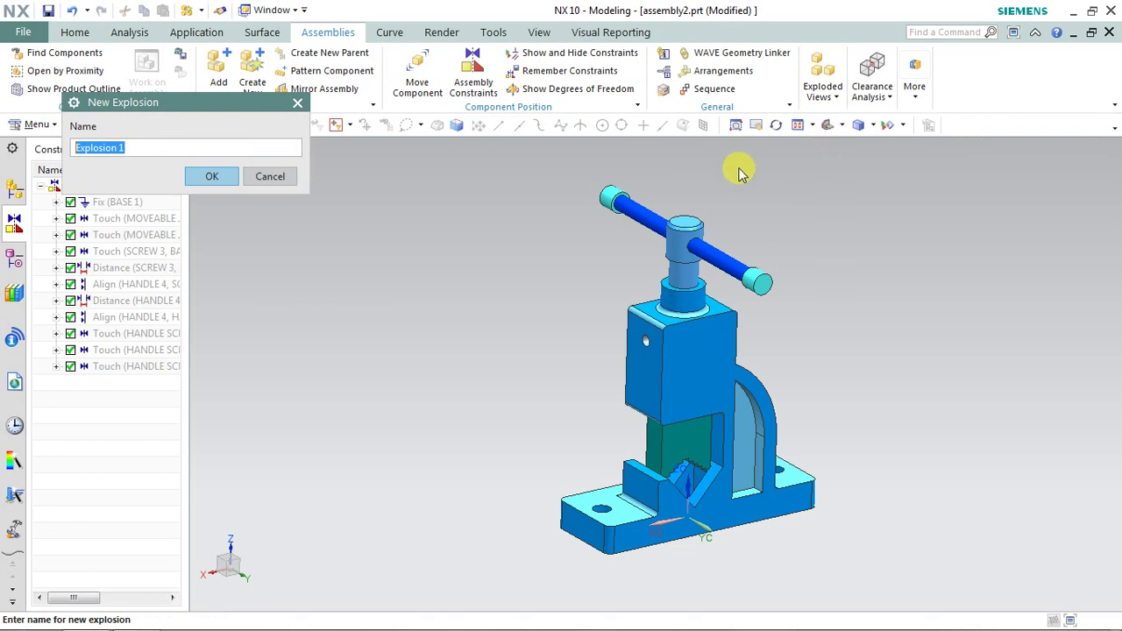
click(201, 175)
Step: Edit the explosion to move the moveable jaw down along the Z axis until it is below the base
click(821, 96)
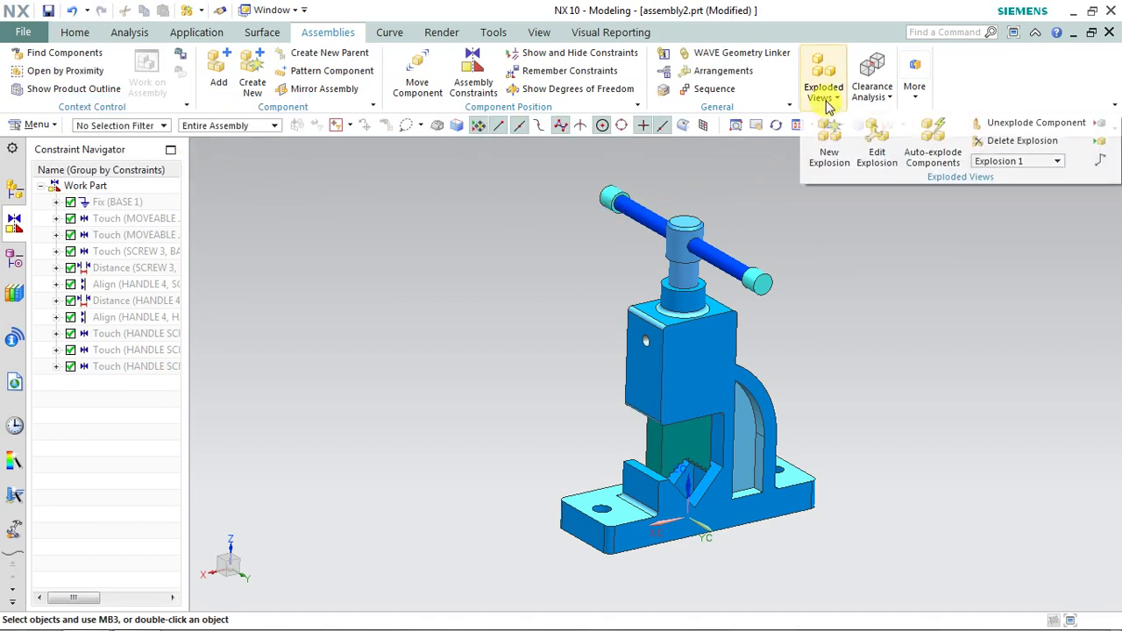
click(833, 101)
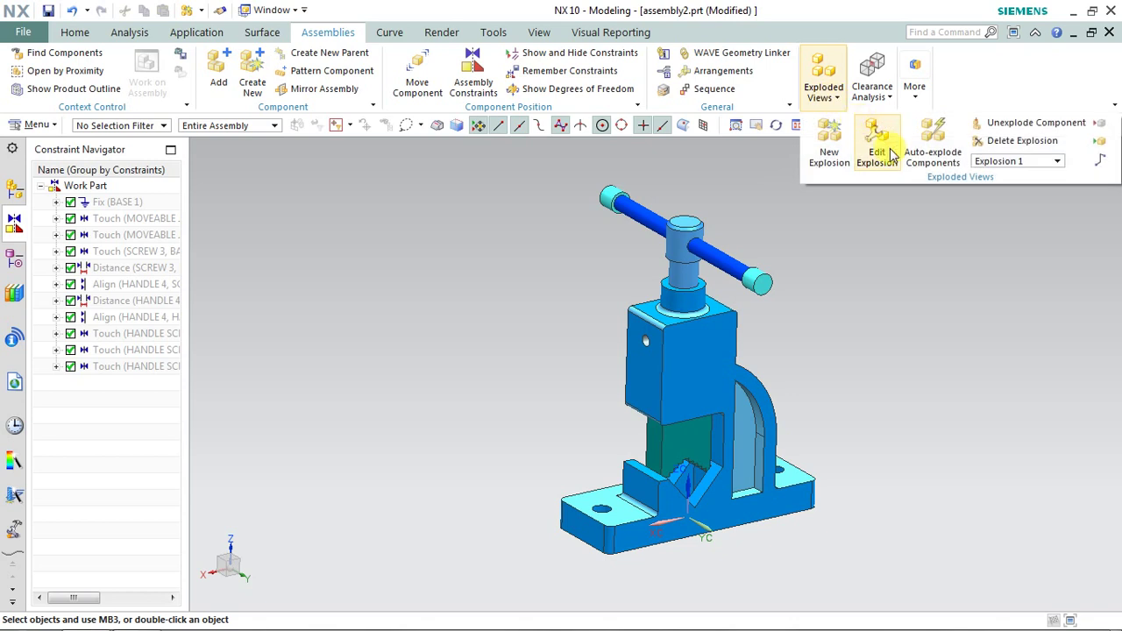
click(876, 154)
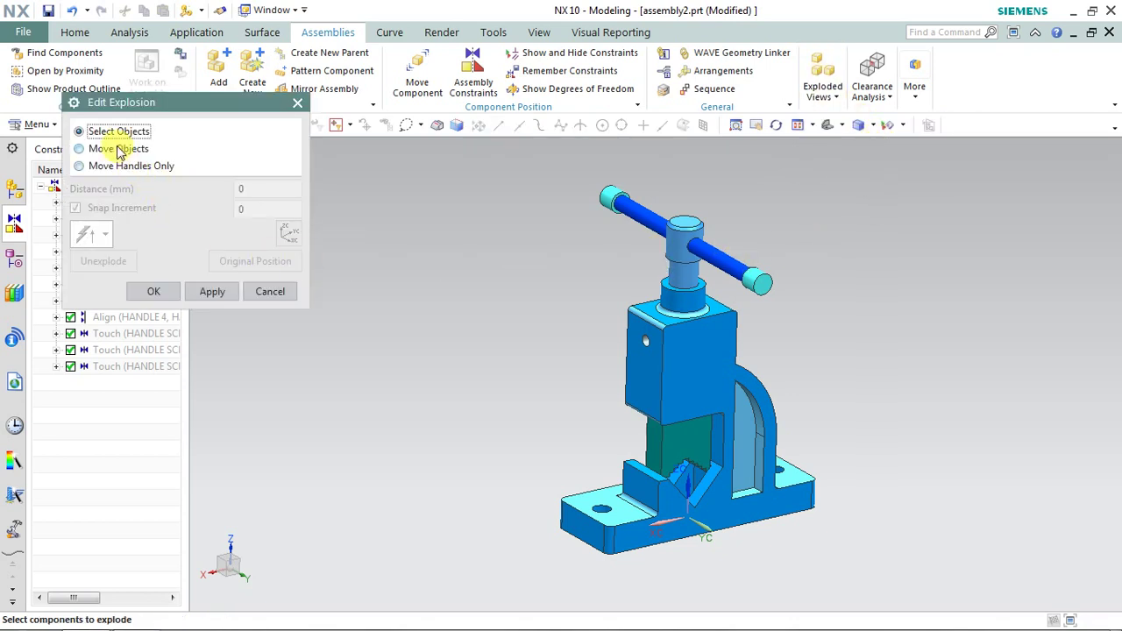
click(693, 441)
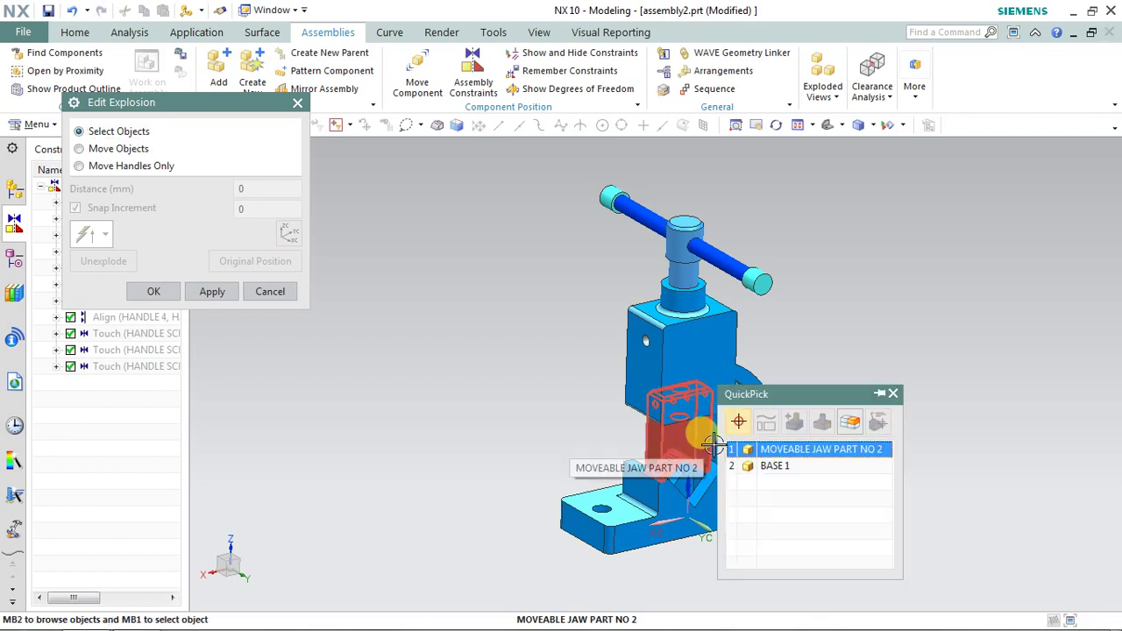
click(768, 448)
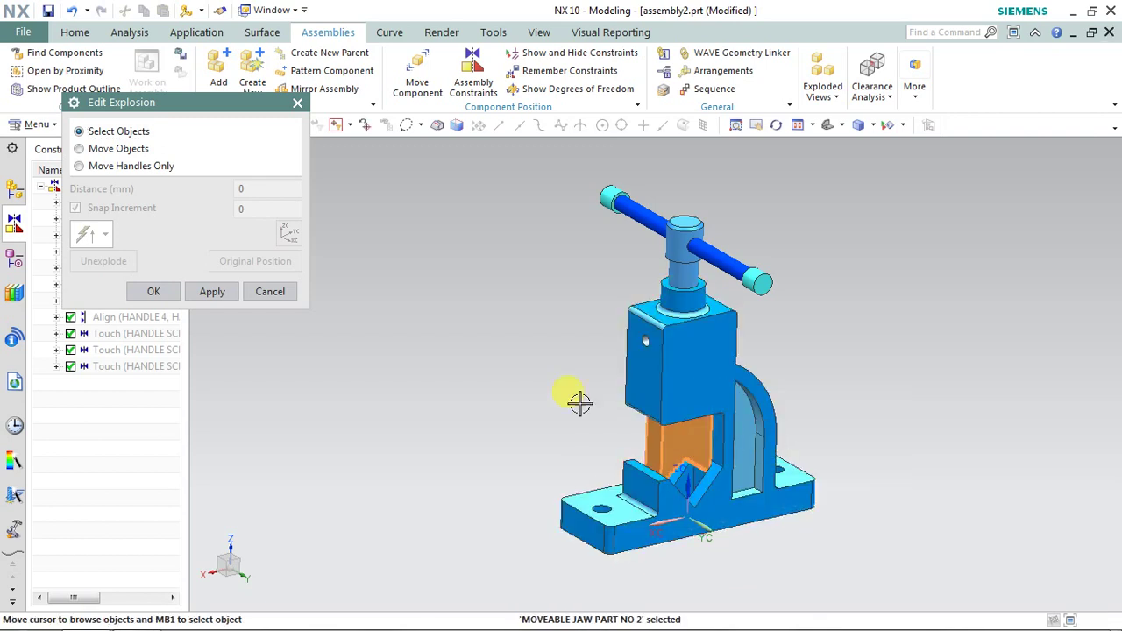
click(97, 150)
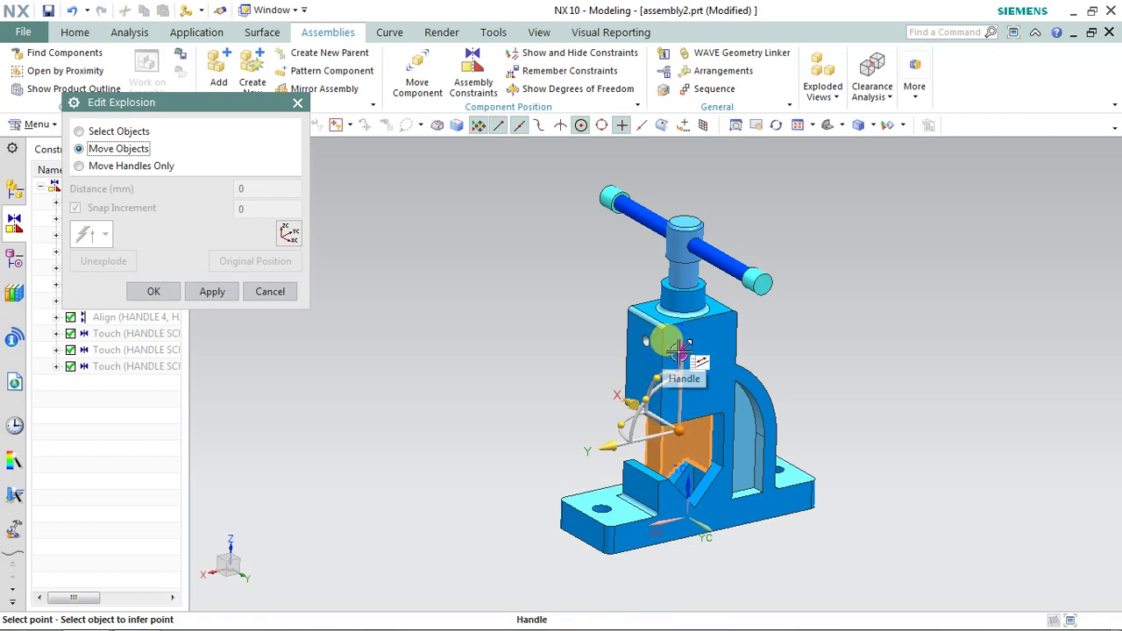
drag(680, 349, 729, 475)
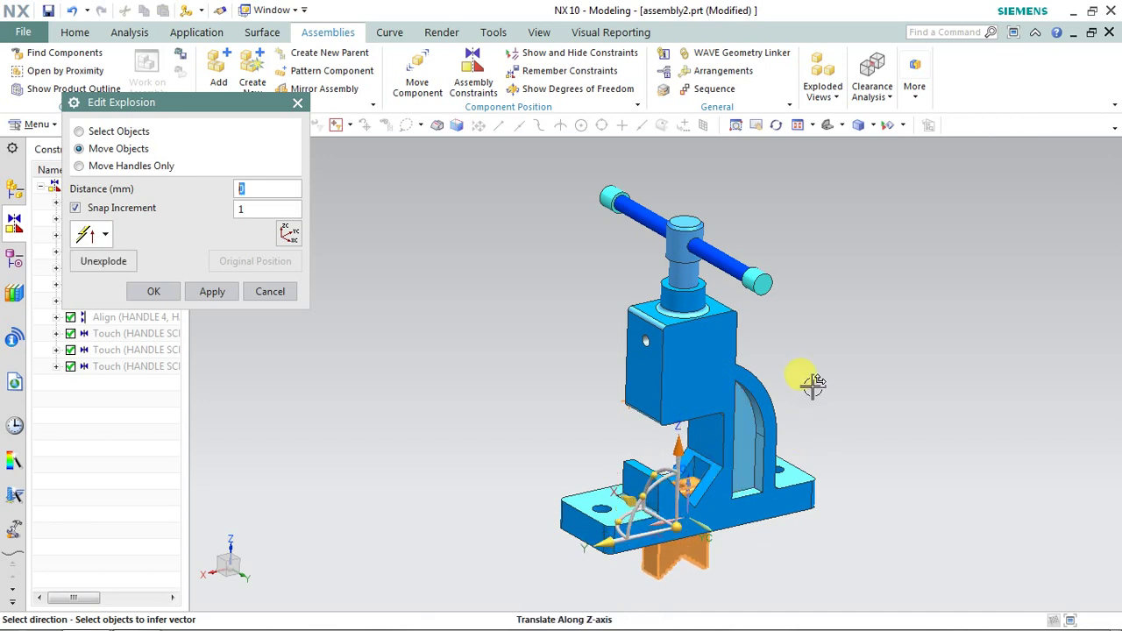
shift+middle_drag(815, 303, 793, 336)
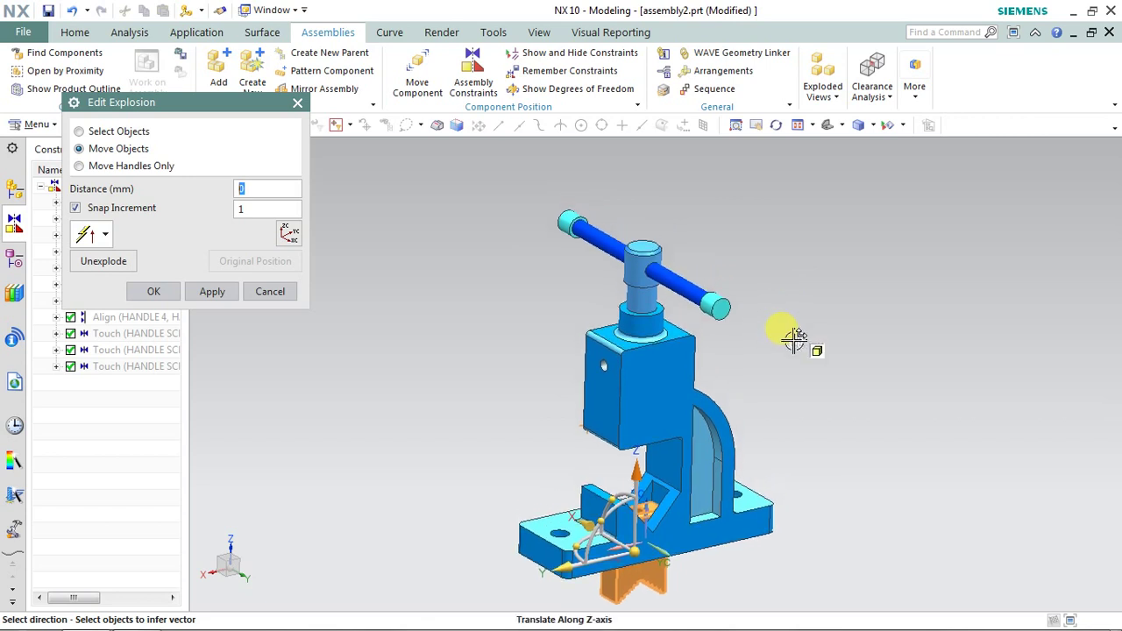
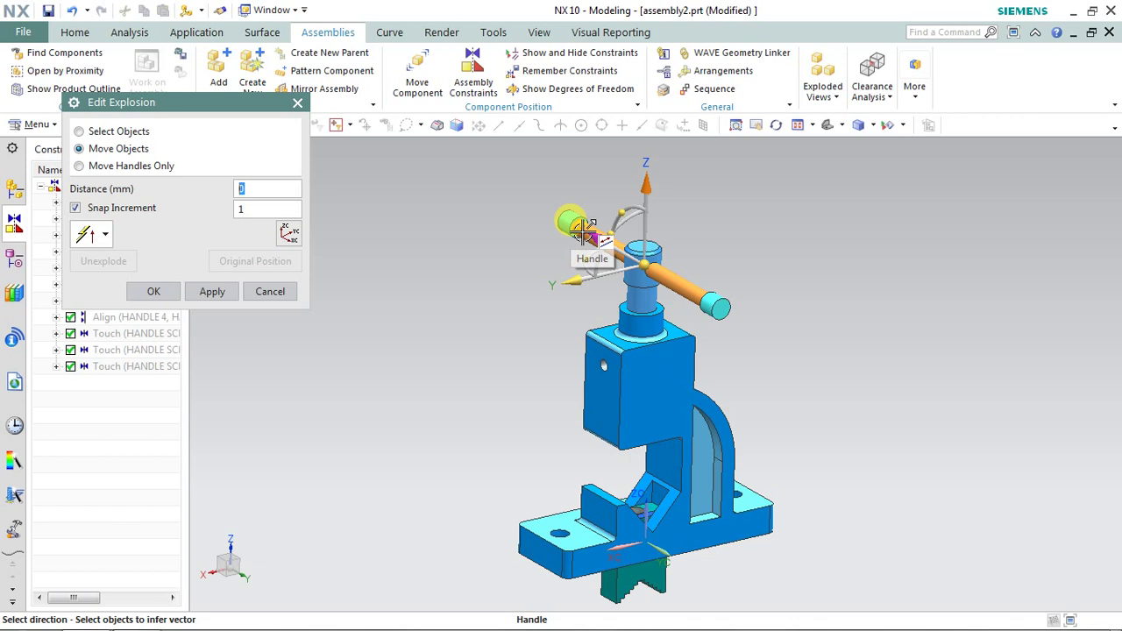
drag(585, 229, 652, 300)
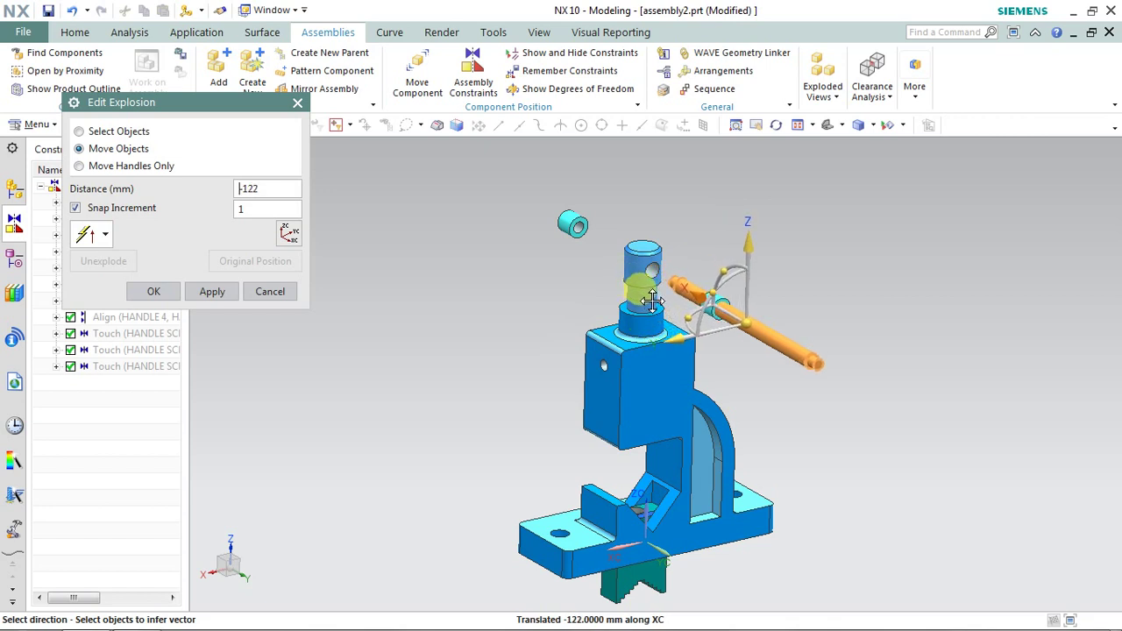
drag(652, 301, 538, 238)
shift+middle_drag(642, 186, 651, 229)
drag(649, 227, 649, 181)
scroll(713, 283, down, 3)
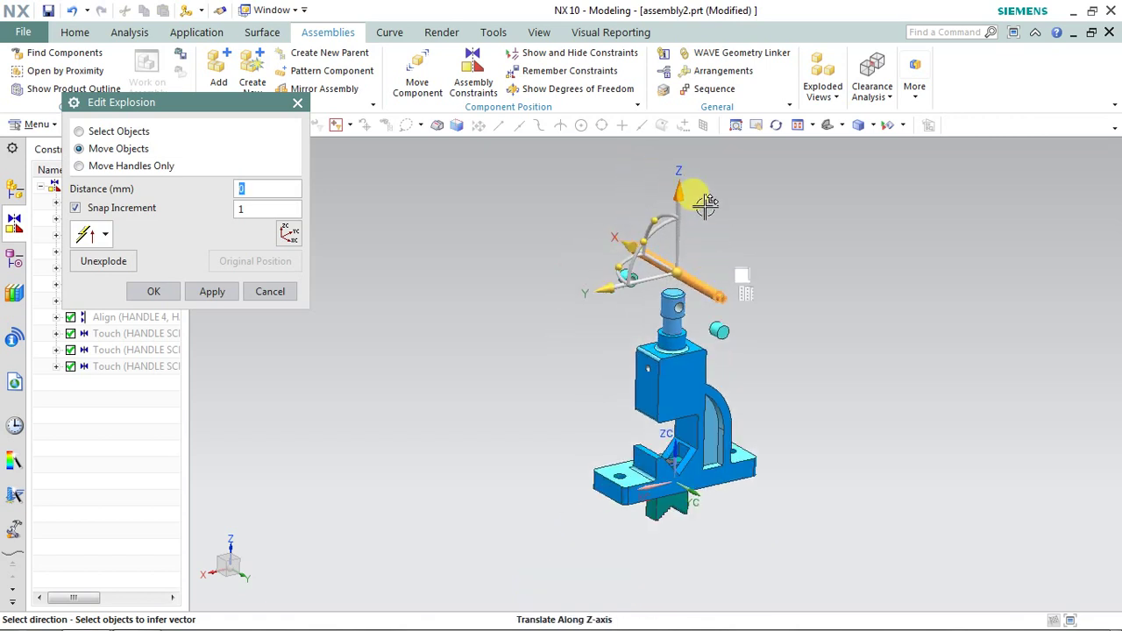
drag(671, 171, 682, 225)
scroll(784, 299, down, 2)
scroll(778, 298, up, 2)
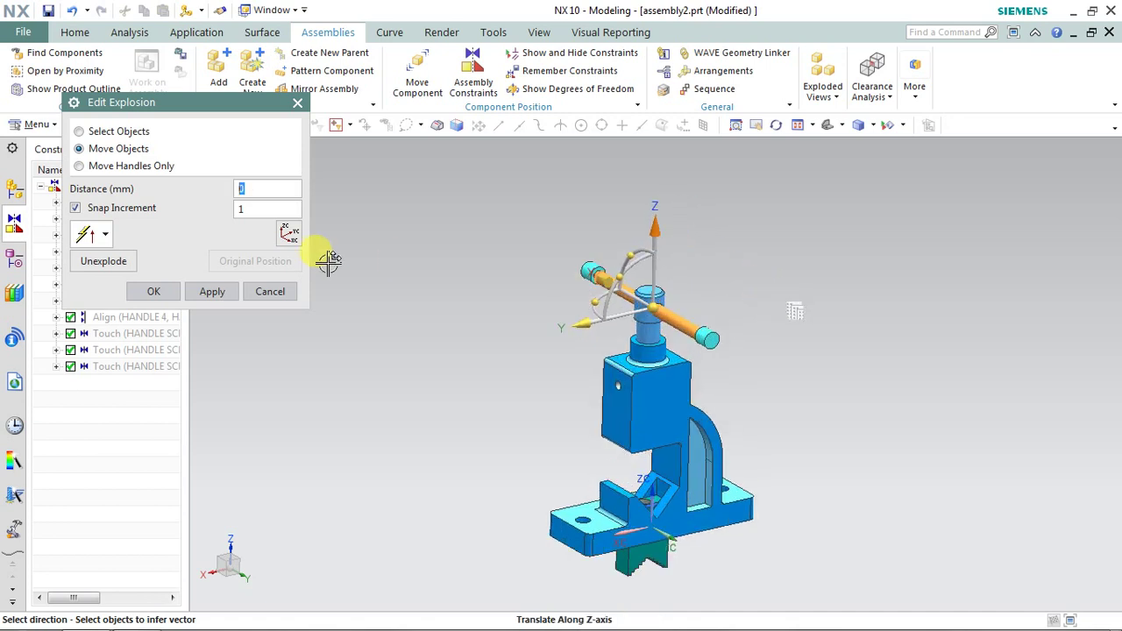
click(271, 293)
Step: Edit the explosion to move the screw 107 mm up along the Z axis, out of the base
click(821, 86)
click(874, 147)
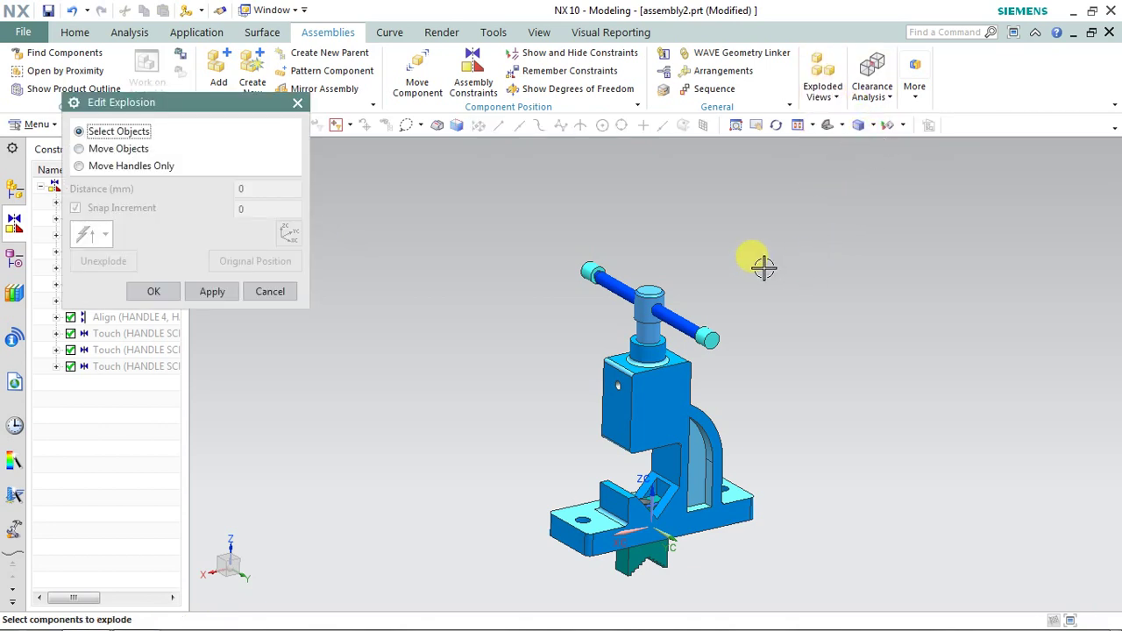
shift+middle_drag(764, 267, 666, 271)
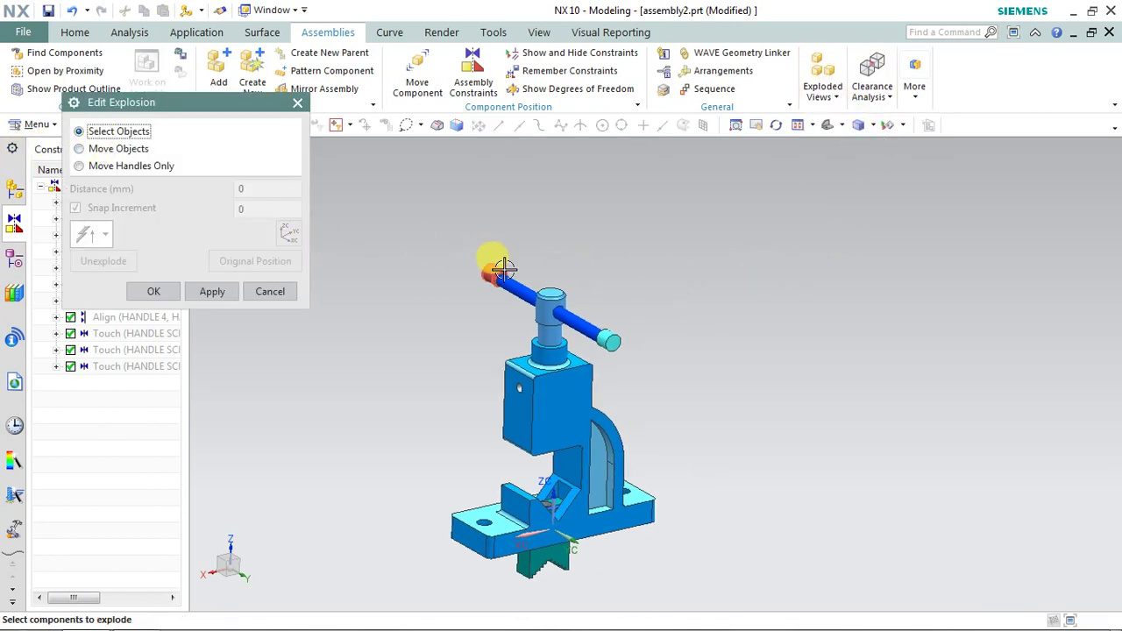
click(534, 321)
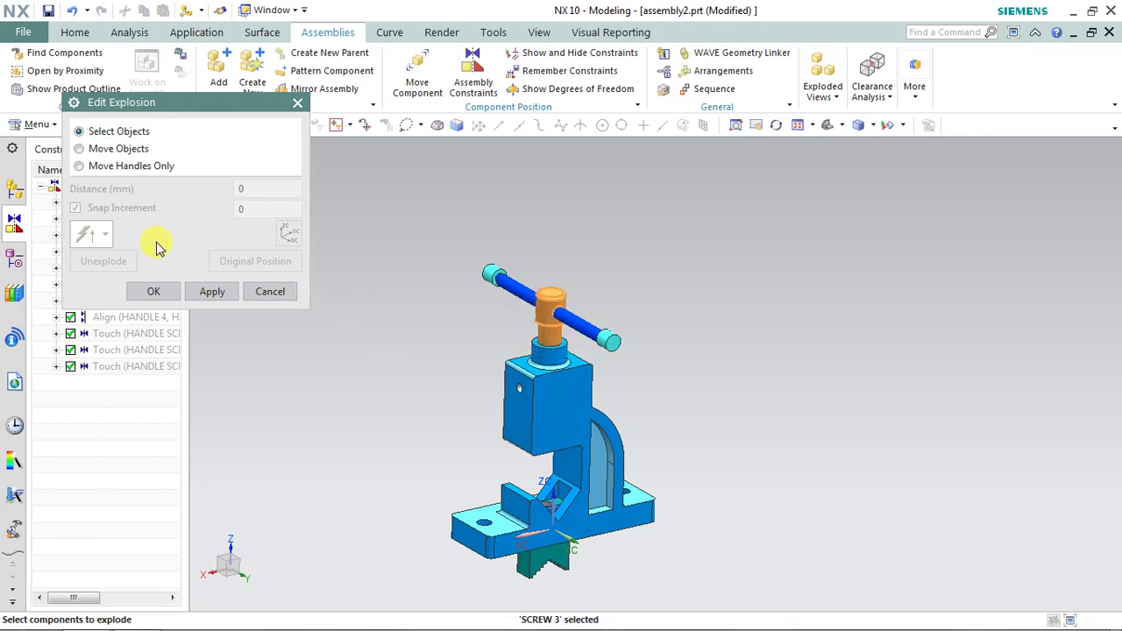
click(120, 151)
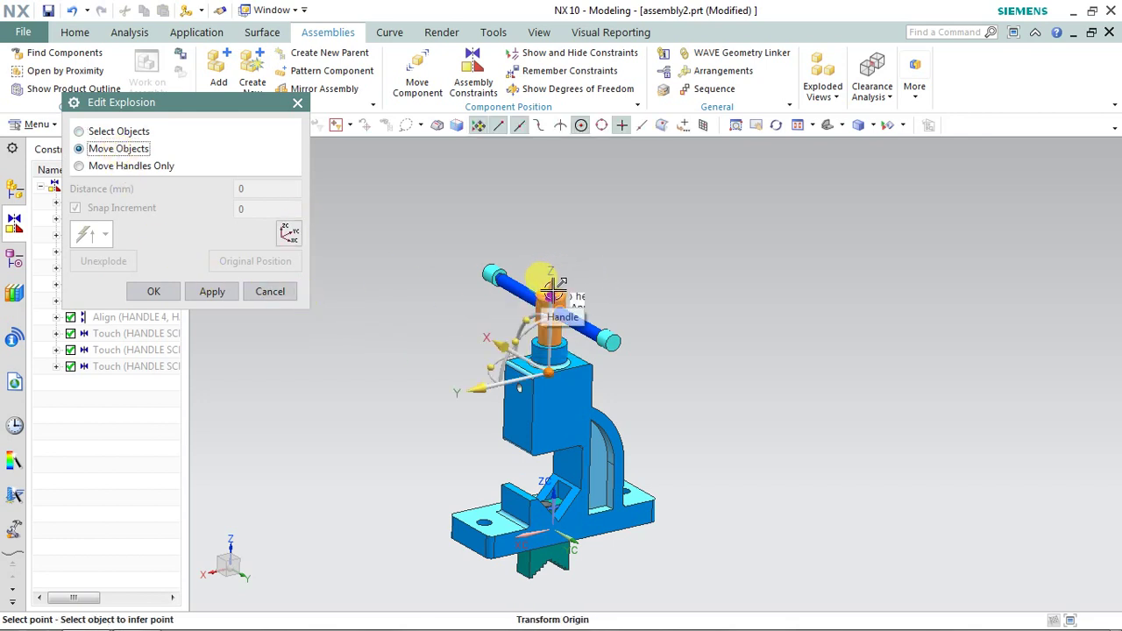
drag(552, 285, 559, 174)
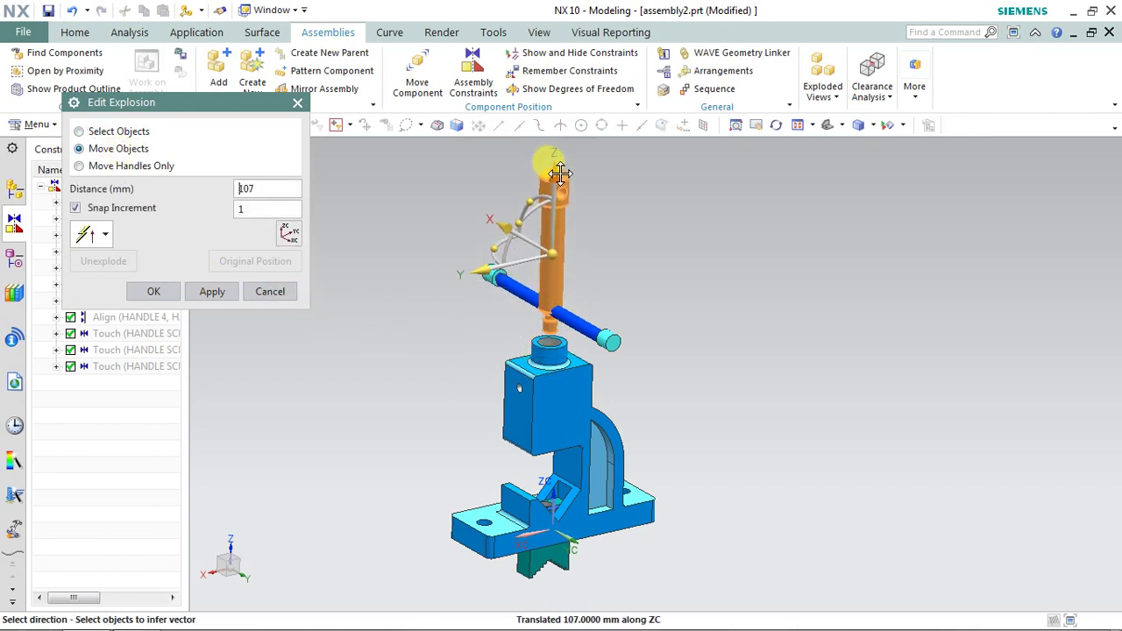
click(211, 291)
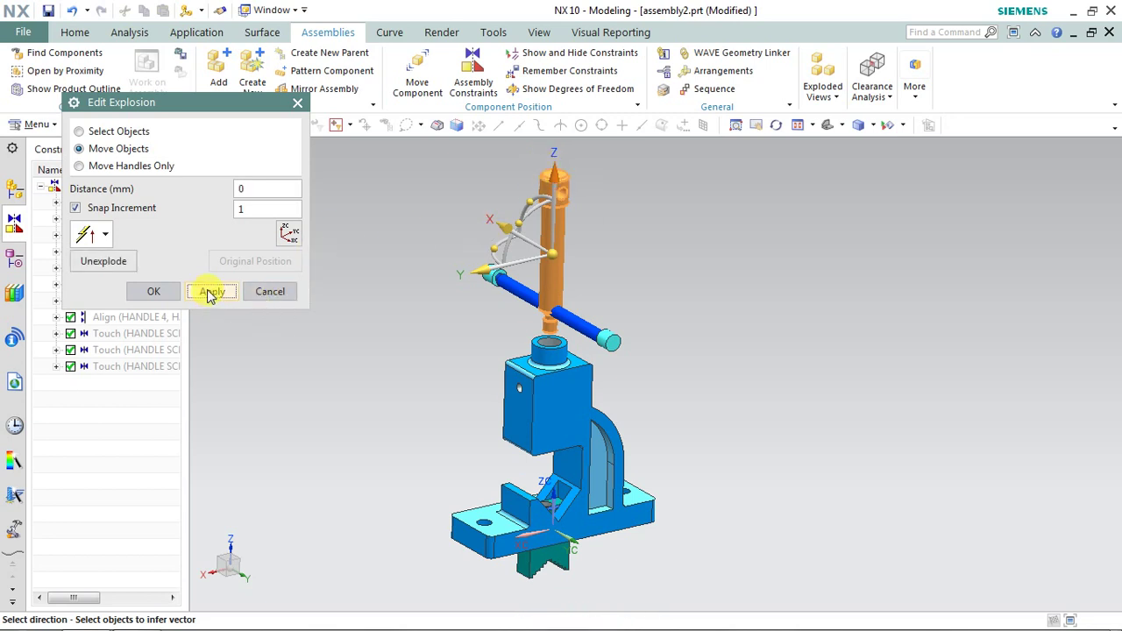
Step: Swap the explosion selection from the screw to the handle and move the handle -113 mm along the X axis
click(114, 133)
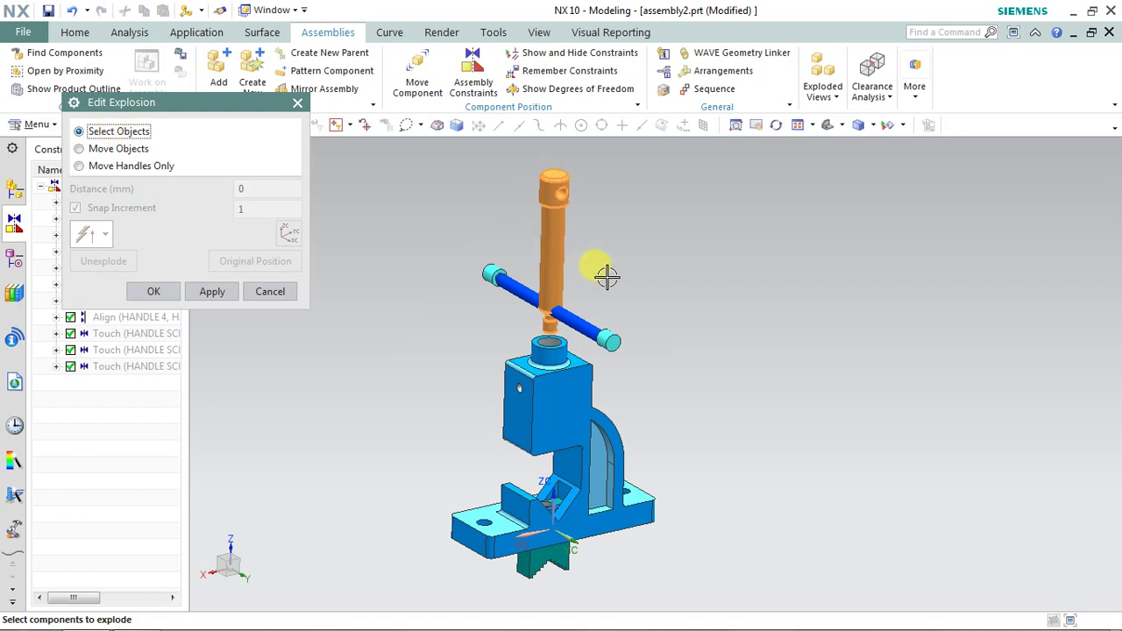
shift+click(580, 317)
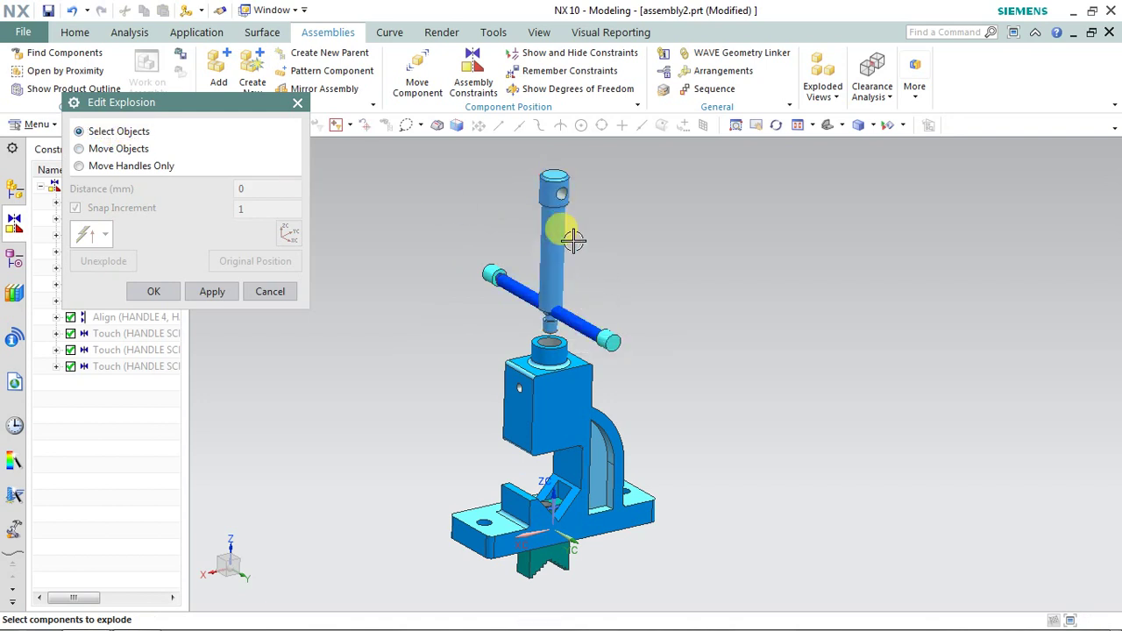
click(587, 319)
click(79, 148)
drag(508, 285, 554, 336)
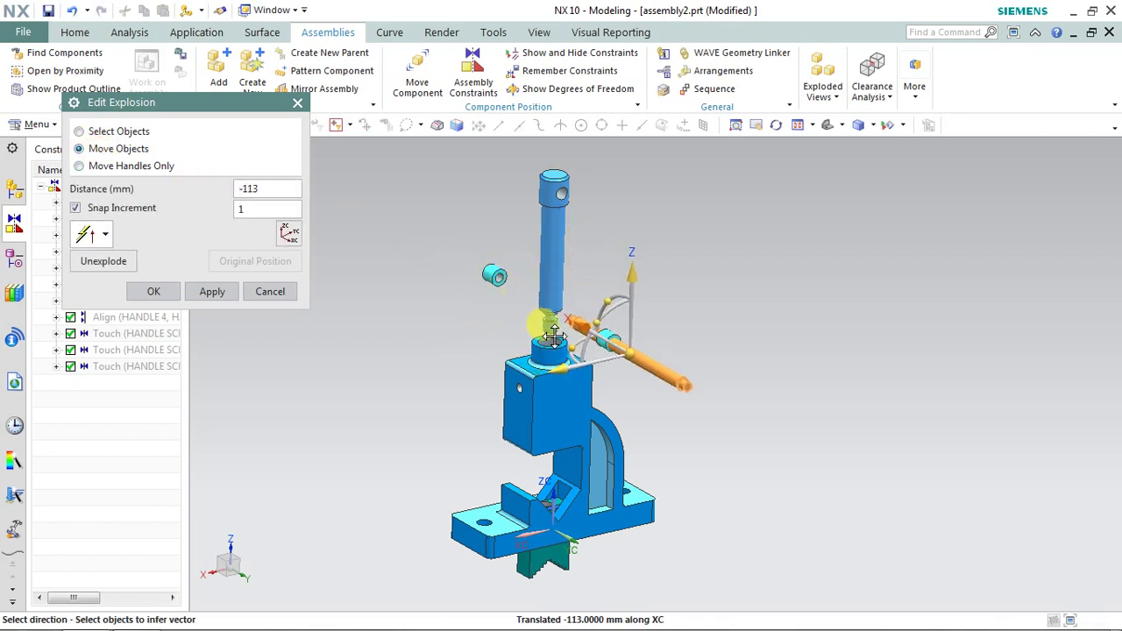
click(211, 292)
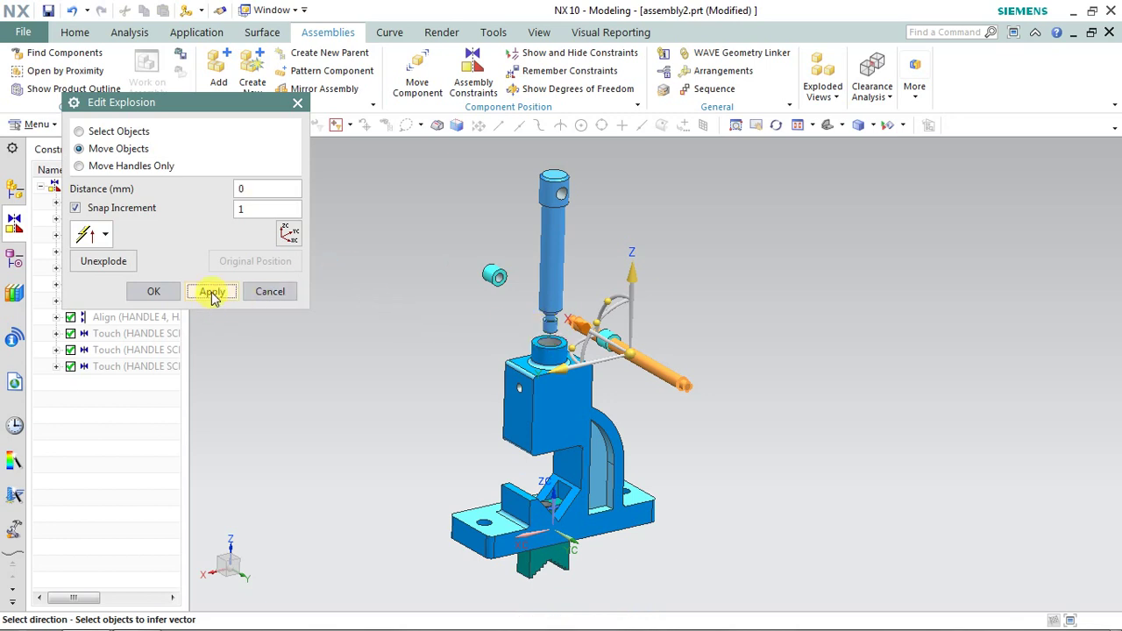
Step: Replace the handle with both handle screws in the explosion selection and move them along the X axis to line up with the handle ends
click(98, 133)
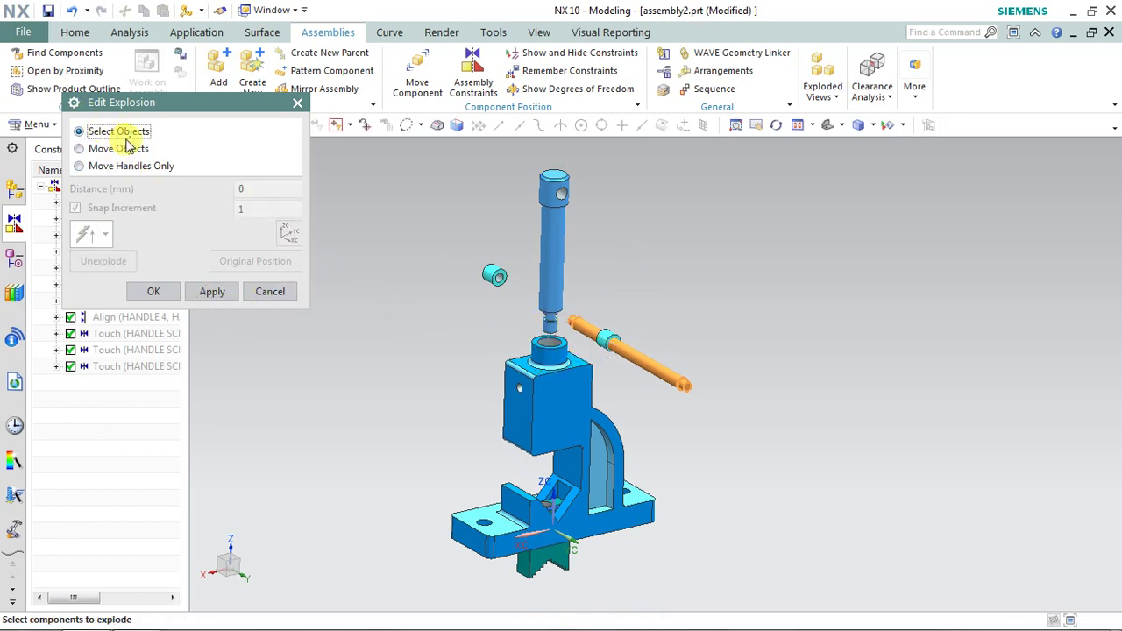
click(653, 360)
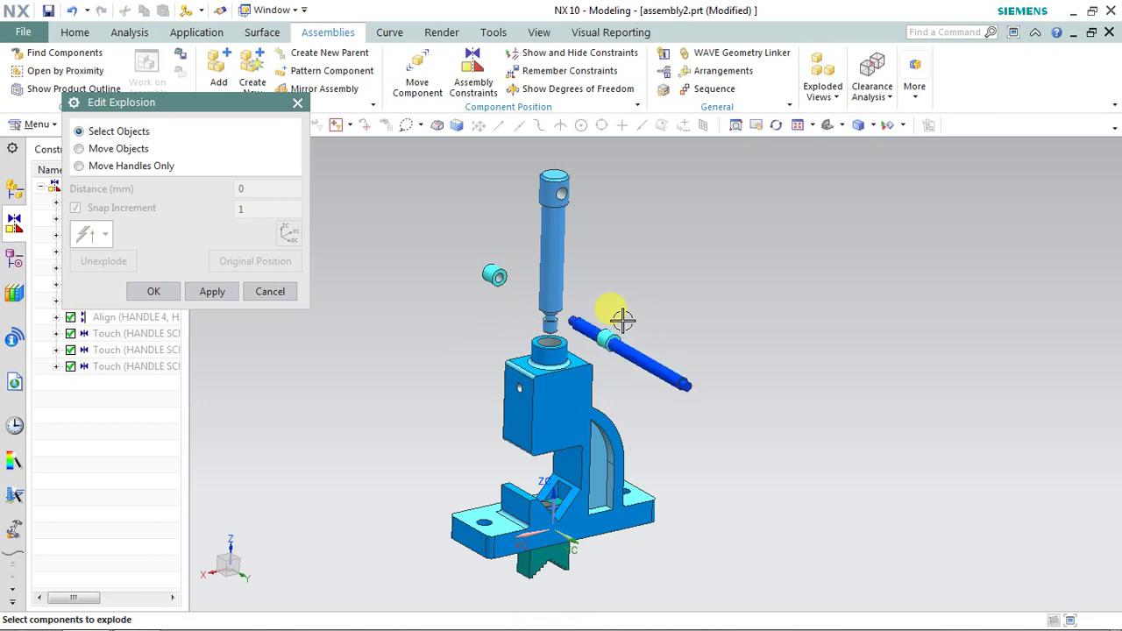
click(491, 267)
click(607, 337)
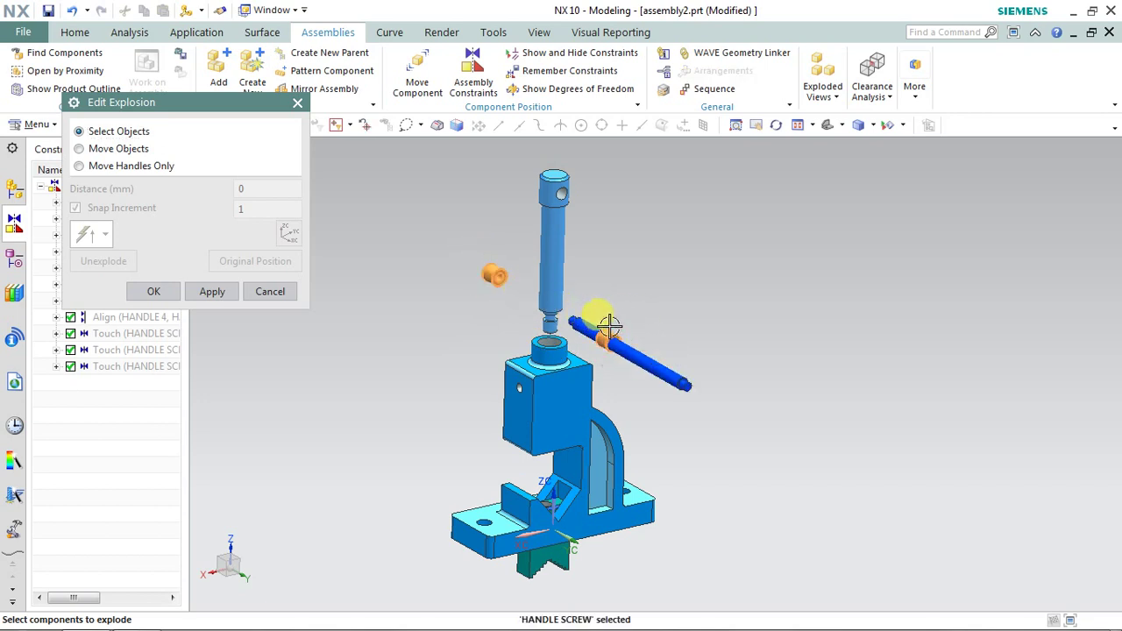
click(143, 151)
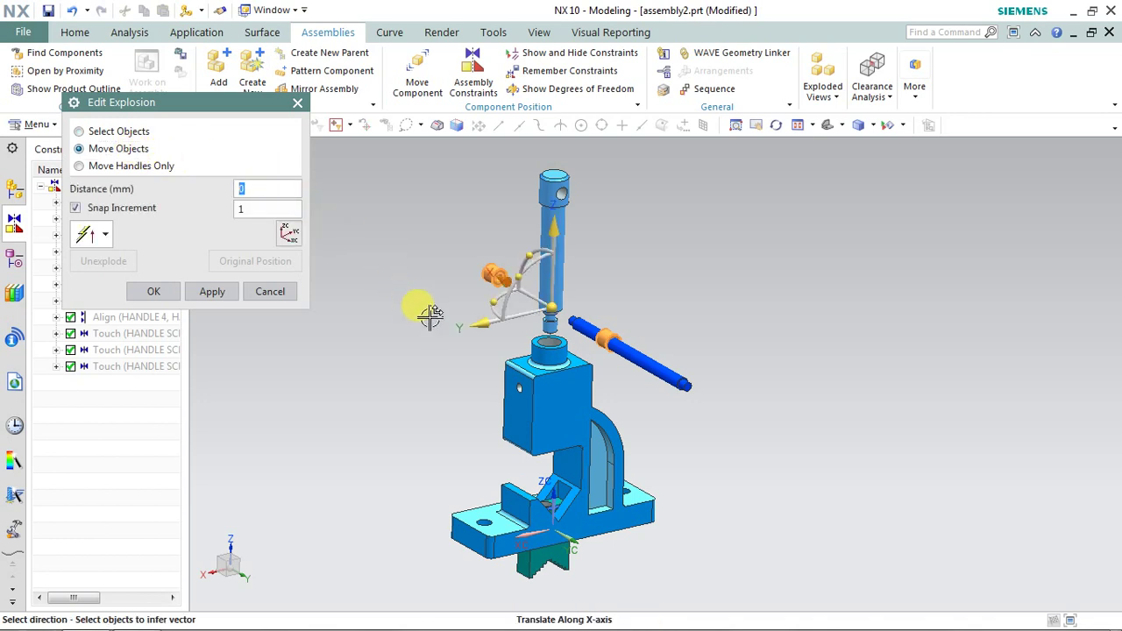
mouse_move(526, 311)
mouse_down()
mouse_move(543, 327)
mouse_move(528, 313)
mouse_move(534, 301)
mouse_up()
Step: Raise both handle screws along the Z axis until they are well above the handle, near the top of the exploded screw
drag(631, 270, 633, 243)
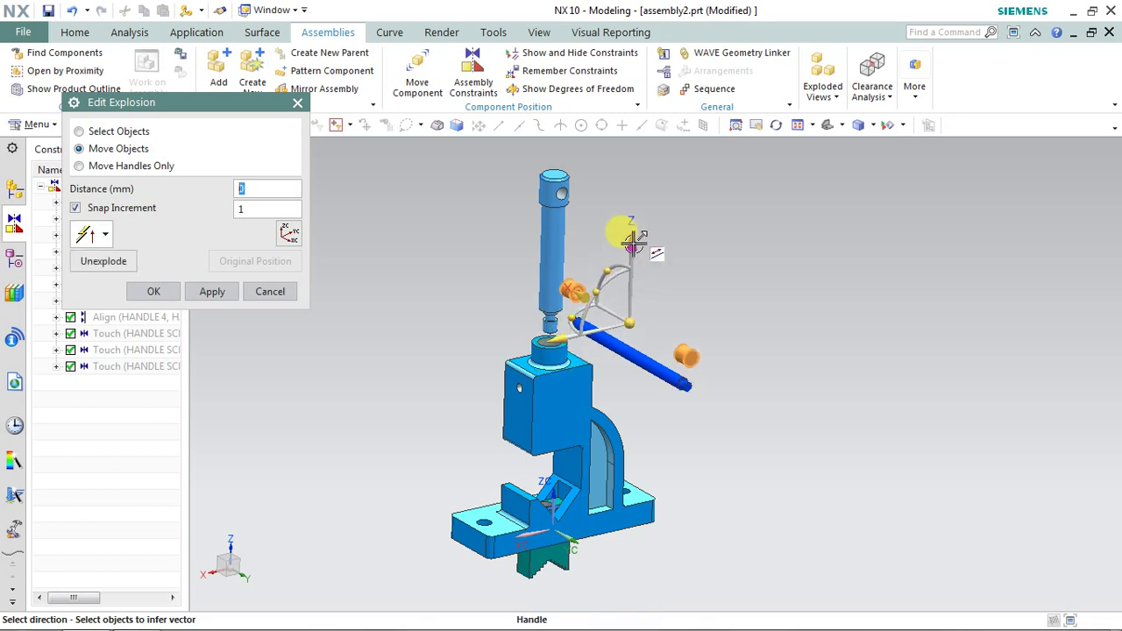
mouse_move(720, 291)
middle_down()
mouse_move(720, 277)
mouse_move(725, 285)
middle_up()
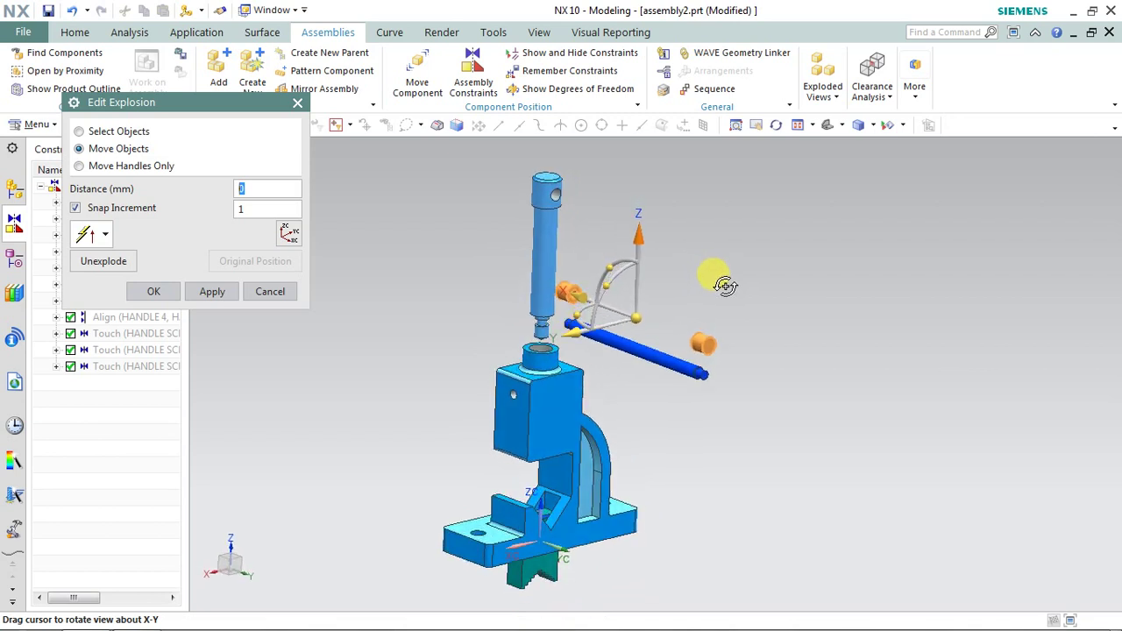
drag(632, 228, 634, 130)
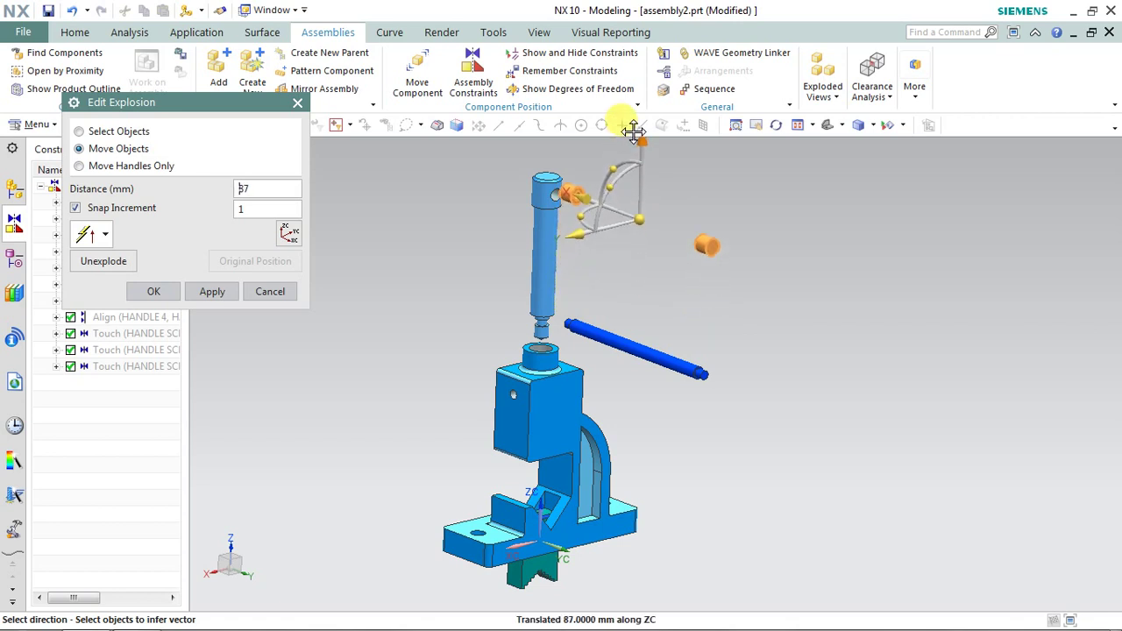
shift+middle_drag(656, 252, 676, 320)
drag(645, 200, 646, 173)
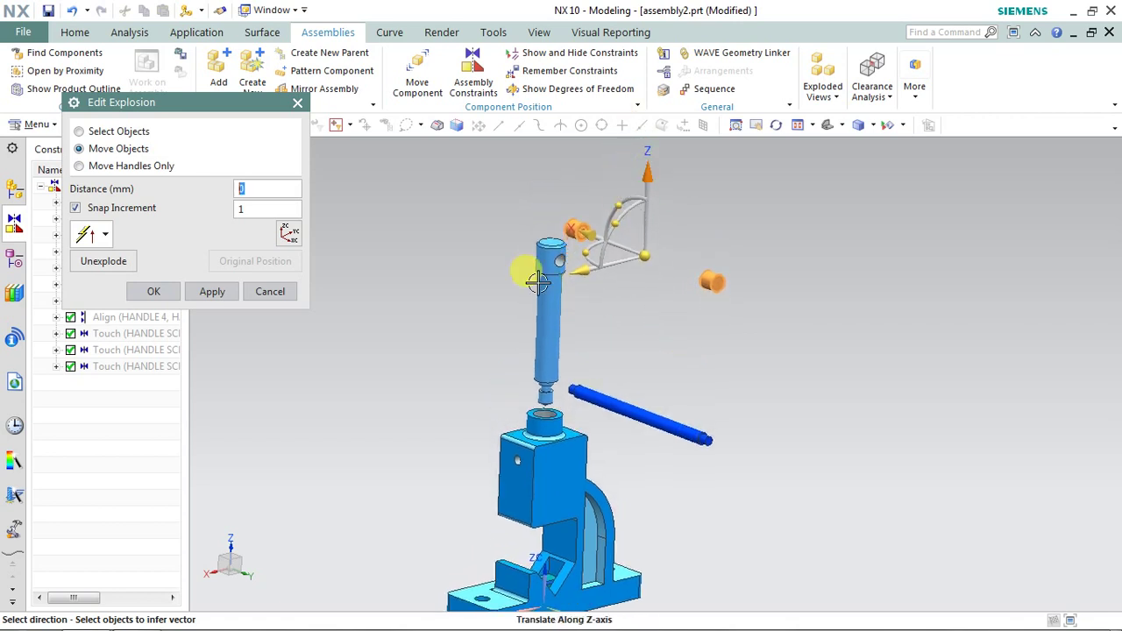
click(205, 291)
Step: Deselect the handle screws, raise the handle along the Z axis to just below them, and finish editing the explosion
click(96, 131)
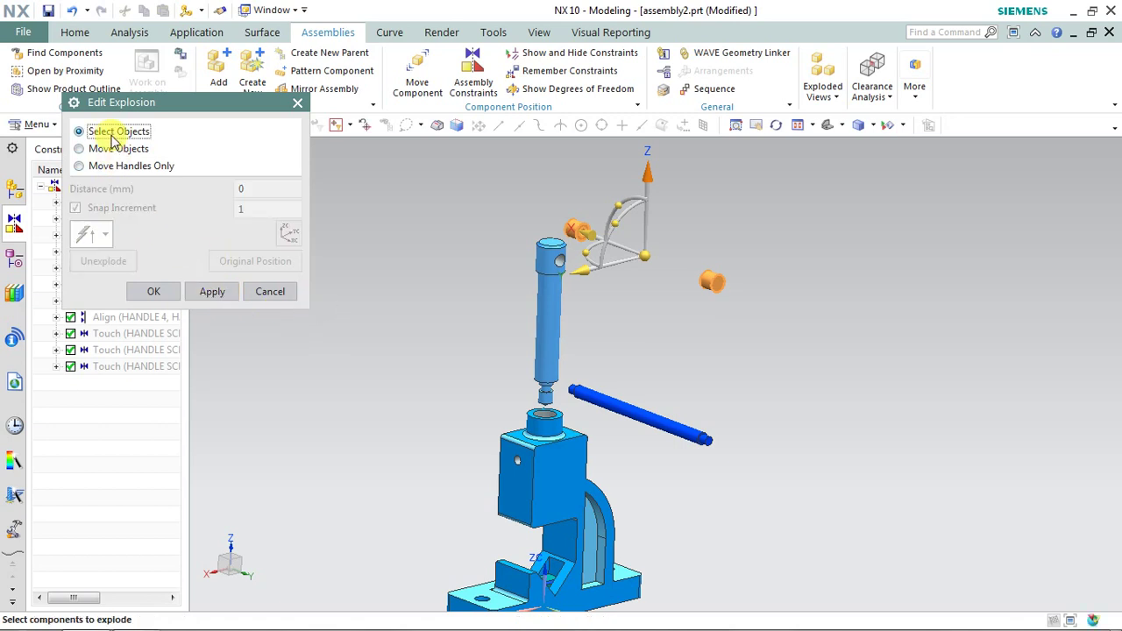
shift+click(577, 231)
shift+click(710, 278)
click(96, 151)
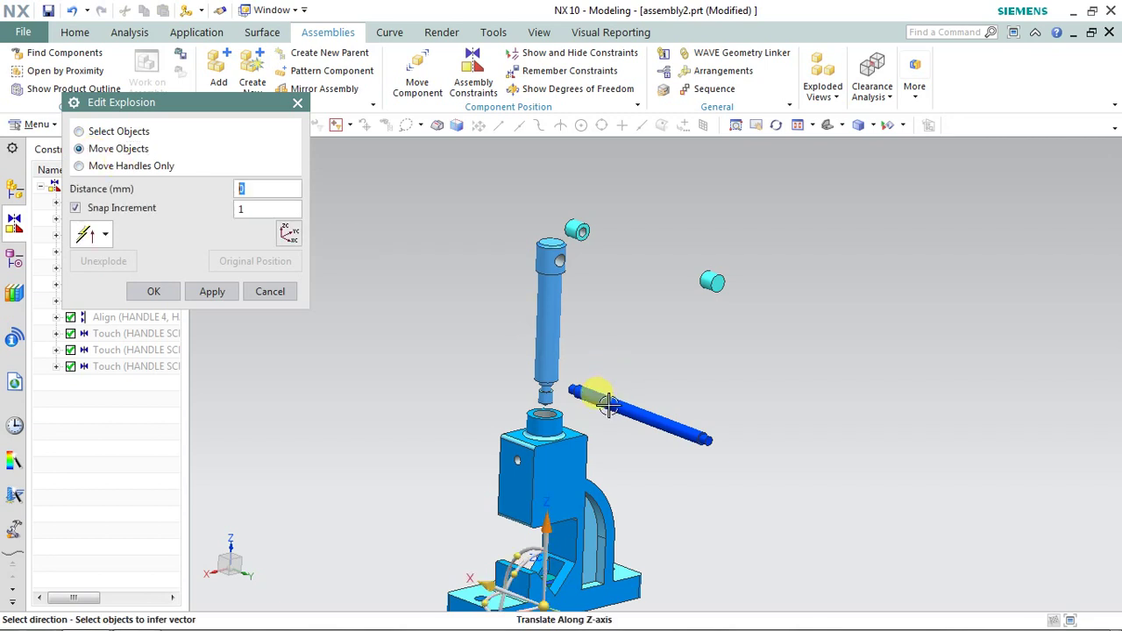
click(112, 133)
click(608, 395)
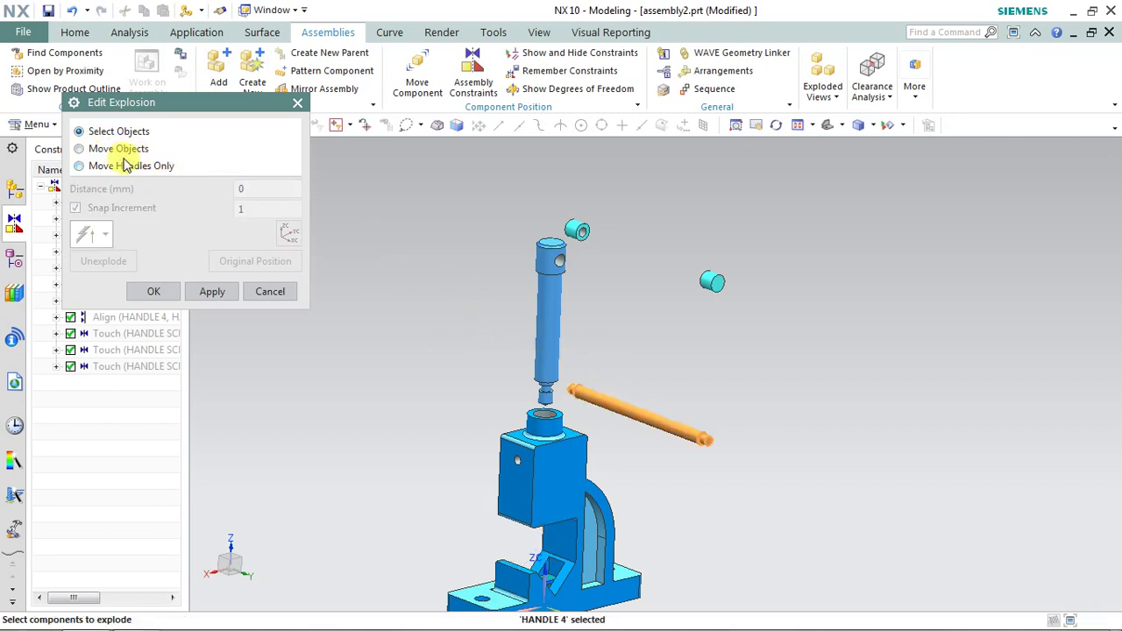
click(115, 151)
drag(638, 308, 645, 200)
middle_drag(588, 381, 574, 417)
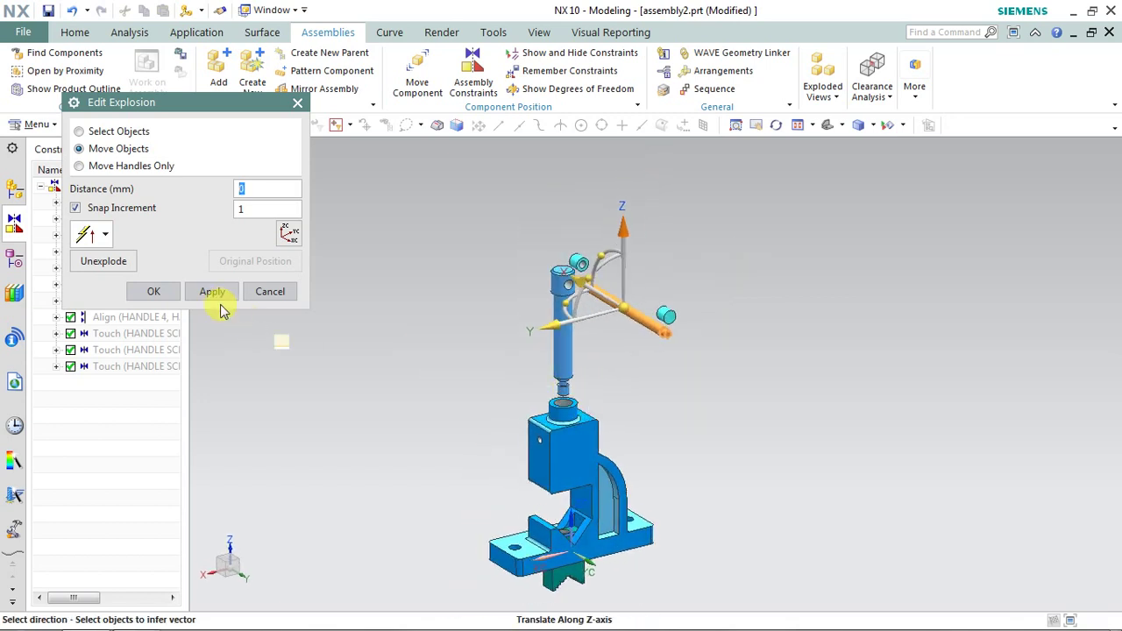
click(154, 291)
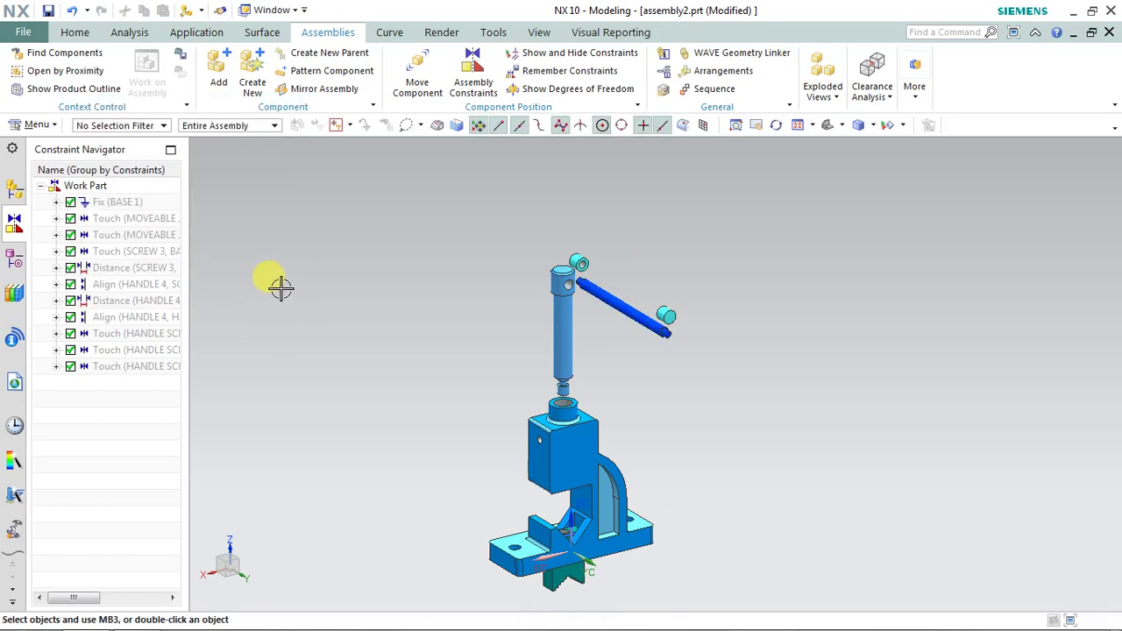
Step: Display the exploded pipe vice with True Shading and switch to the full-screen view
middle_drag(518, 318, 520, 319)
right_click(361, 280)
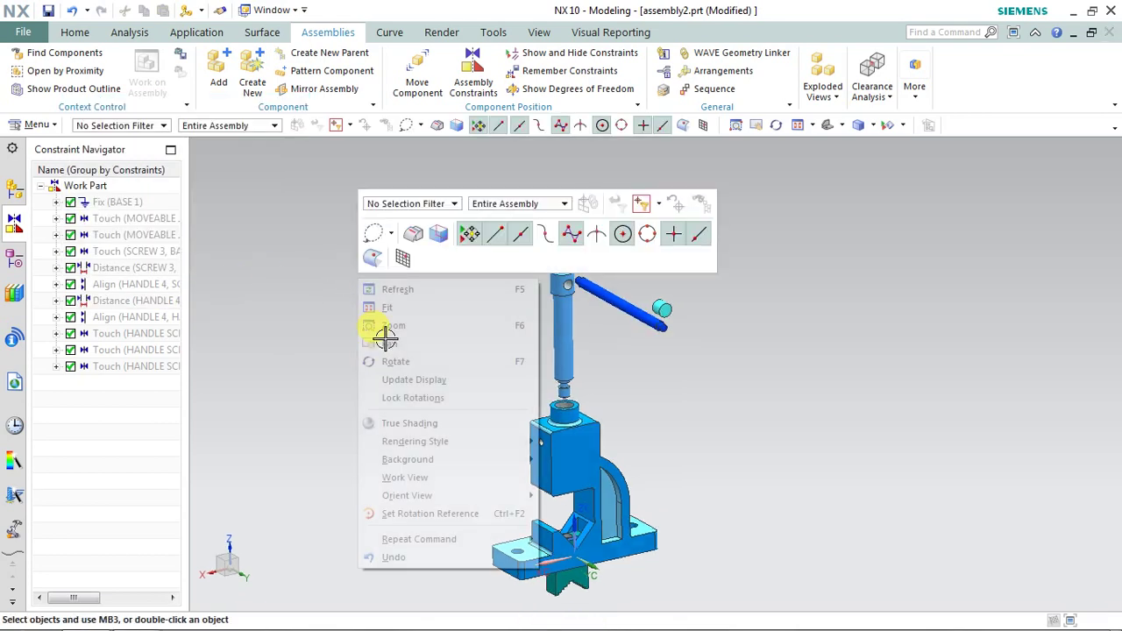
click(399, 423)
mouse_move(476, 401)
middle_down()
mouse_move(501, 395)
mouse_move(490, 390)
mouse_move(500, 306)
mouse_move(532, 421)
mouse_move(517, 380)
mouse_move(523, 362)
mouse_move(533, 388)
mouse_move(716, 373)
middle_up()
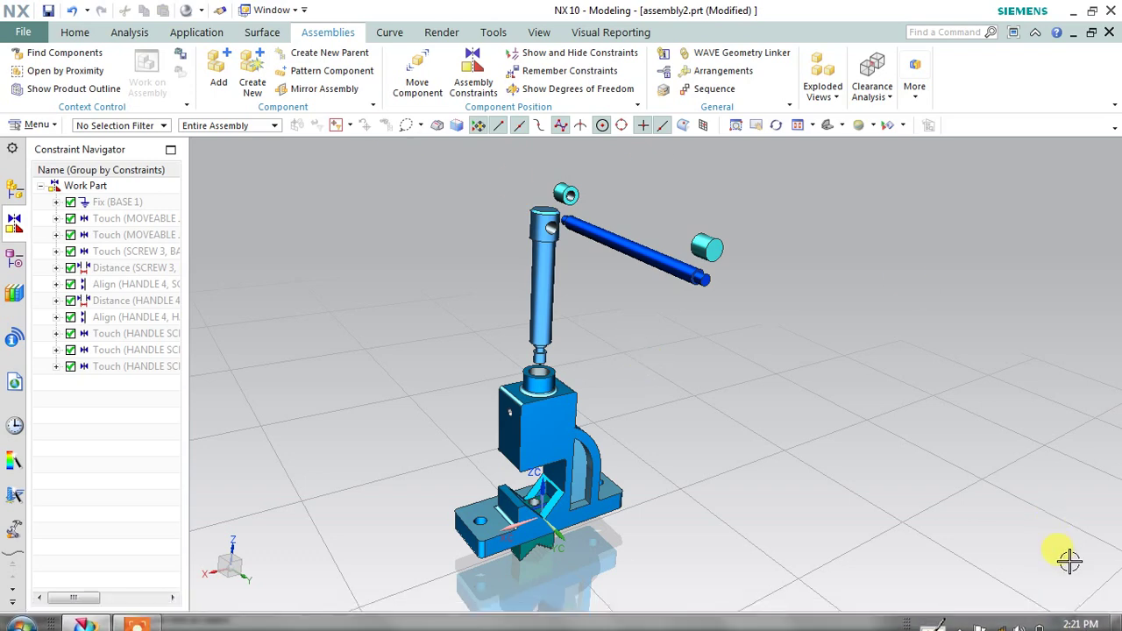
click(1071, 620)
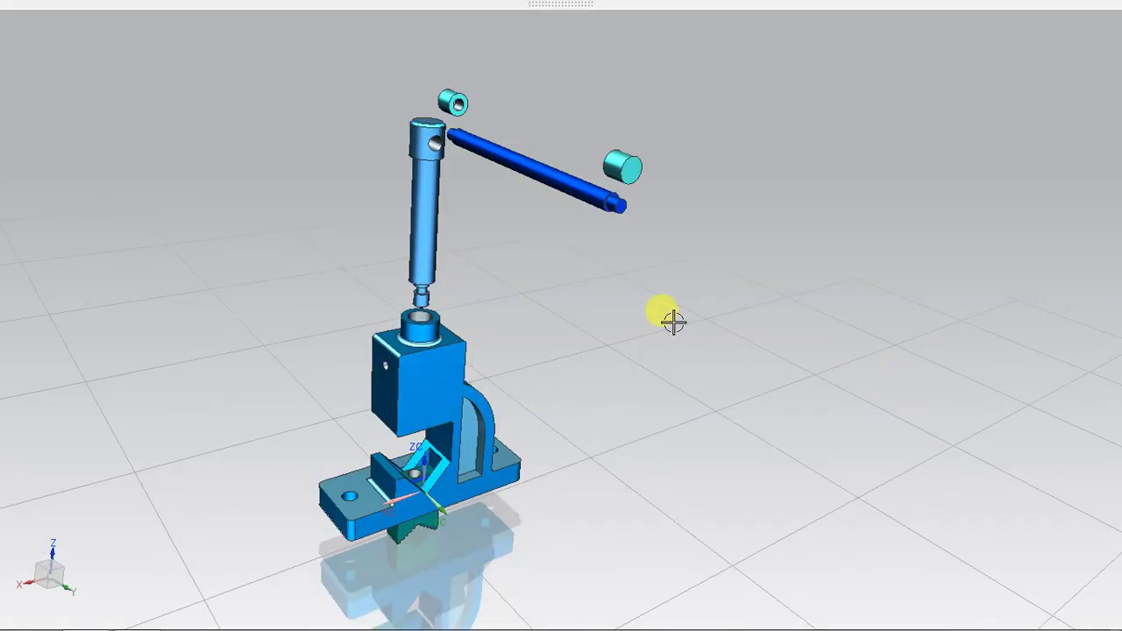
middle_drag(641, 318, 725, 314)
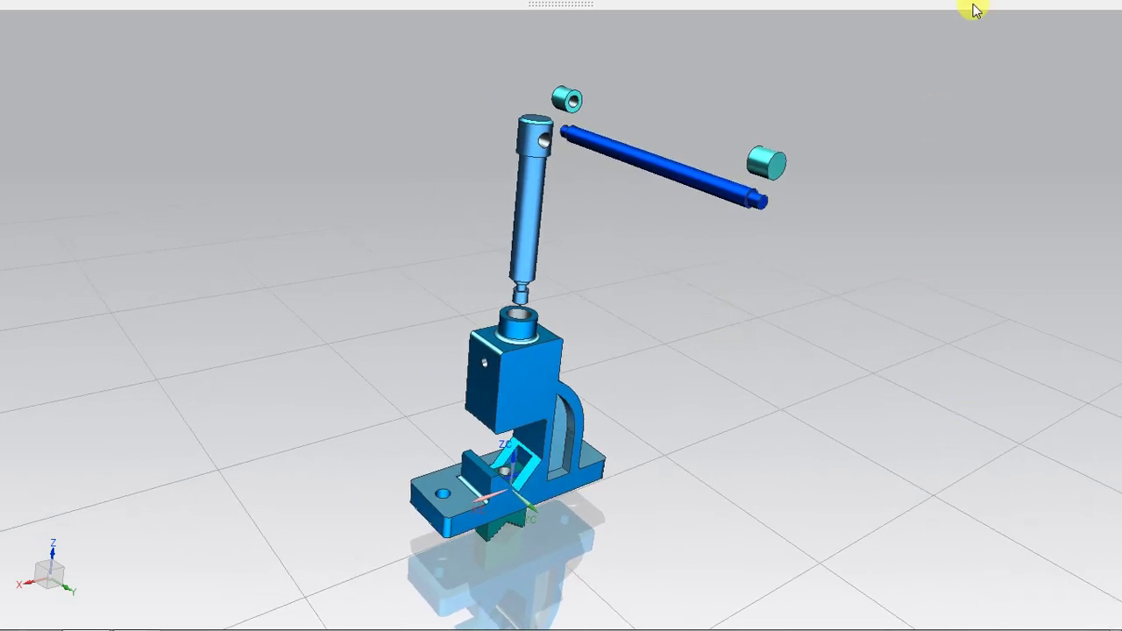
Step: Unexplode all components of the assembly to return them to their assembled positions
mouse_move(975, 8)
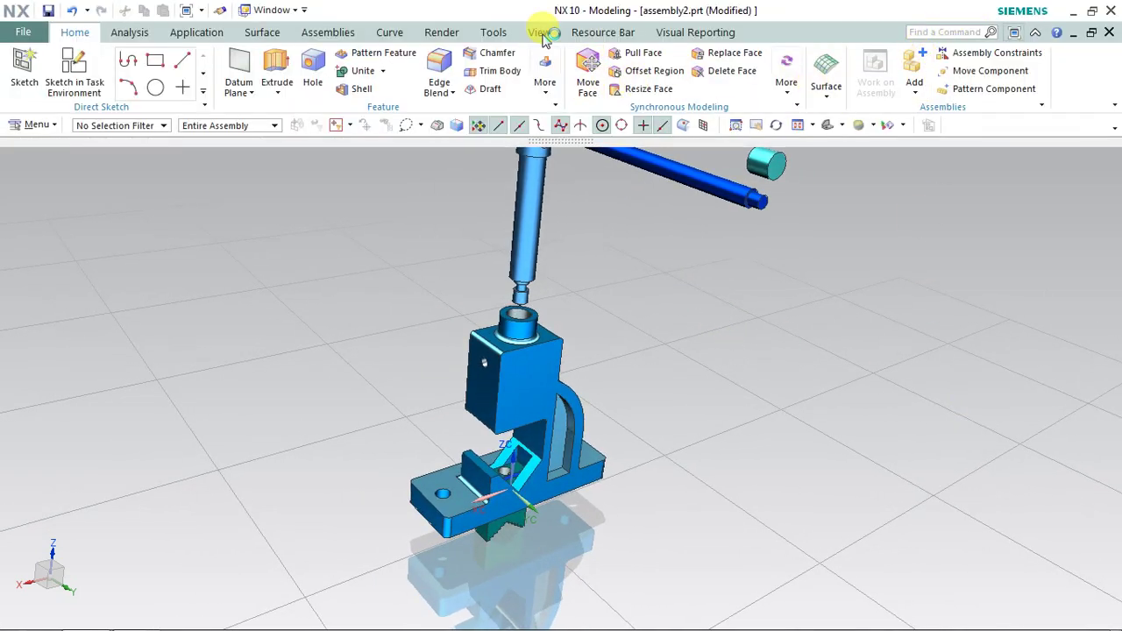
click(352, 35)
click(821, 88)
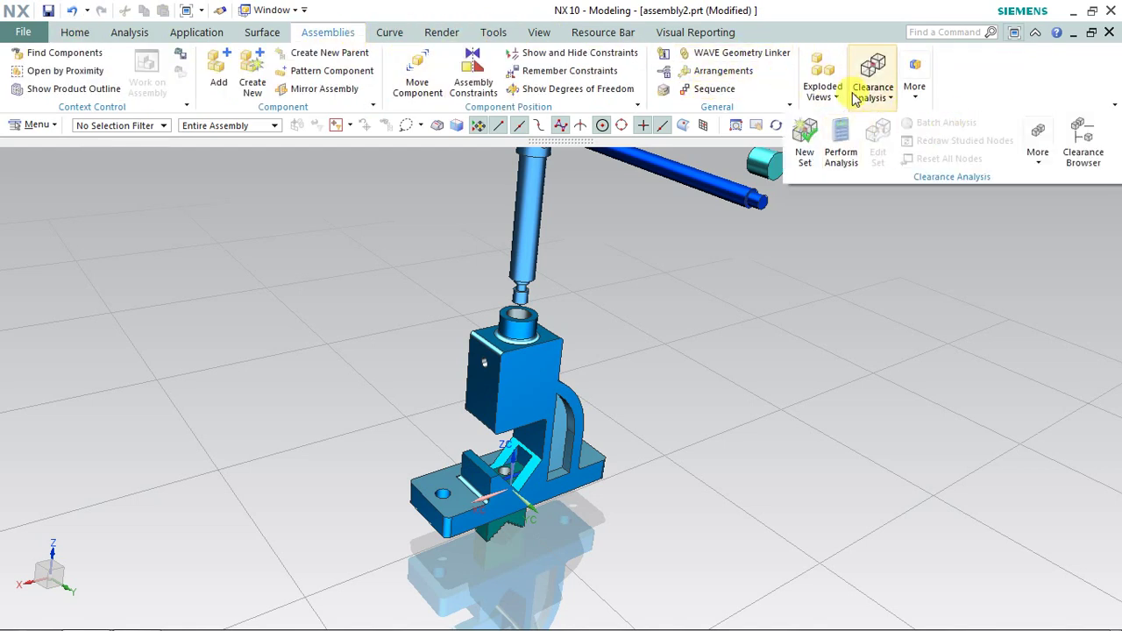
click(916, 144)
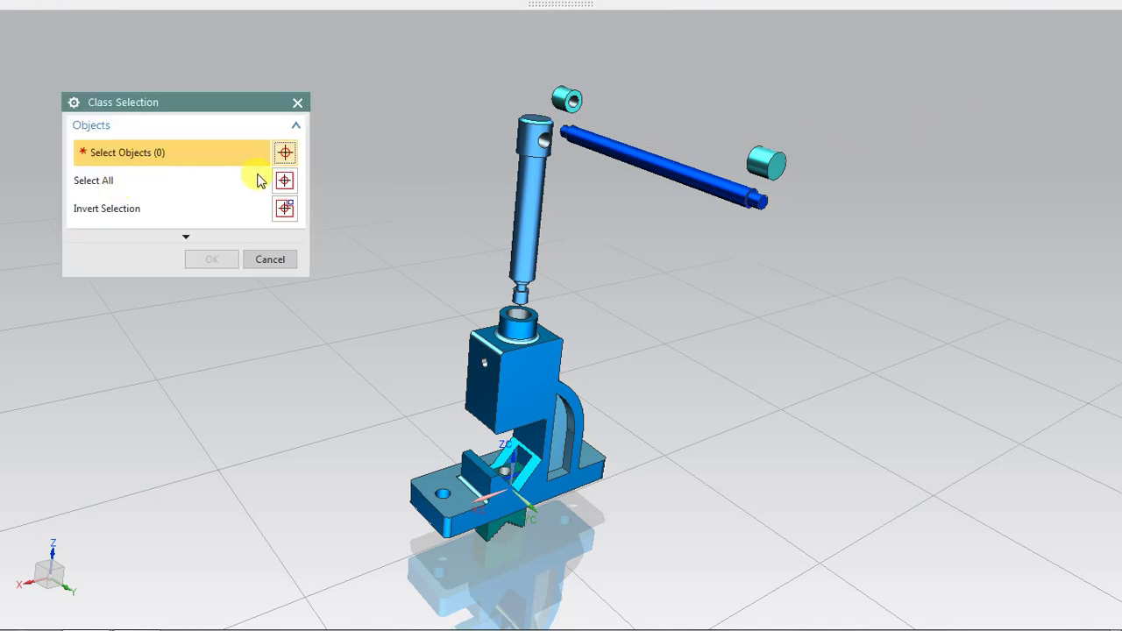
click(284, 180)
click(215, 257)
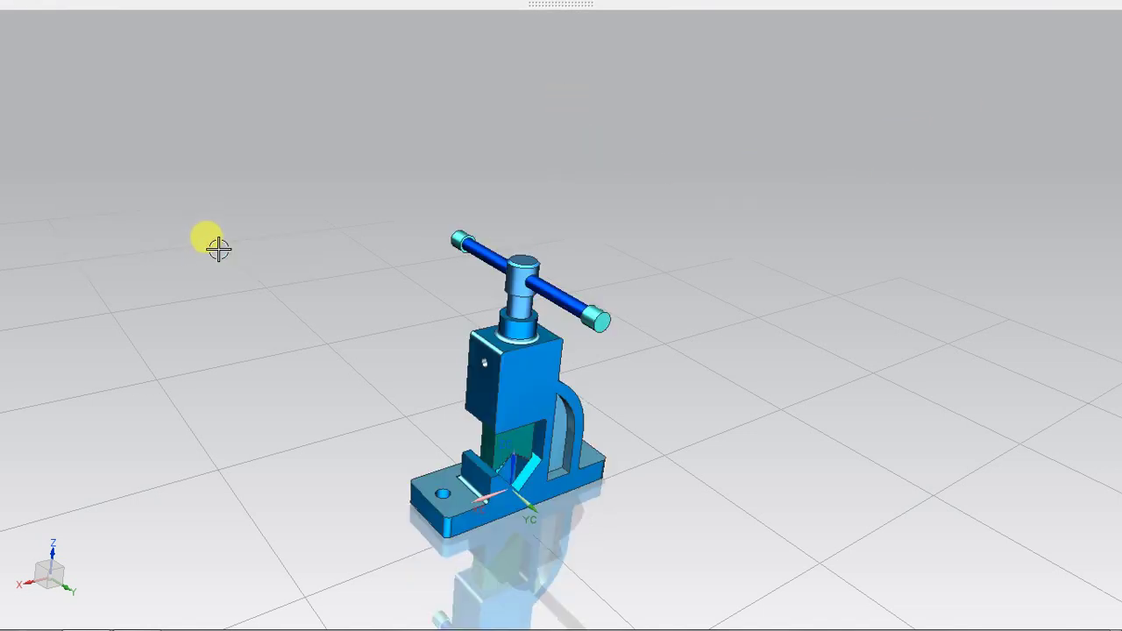